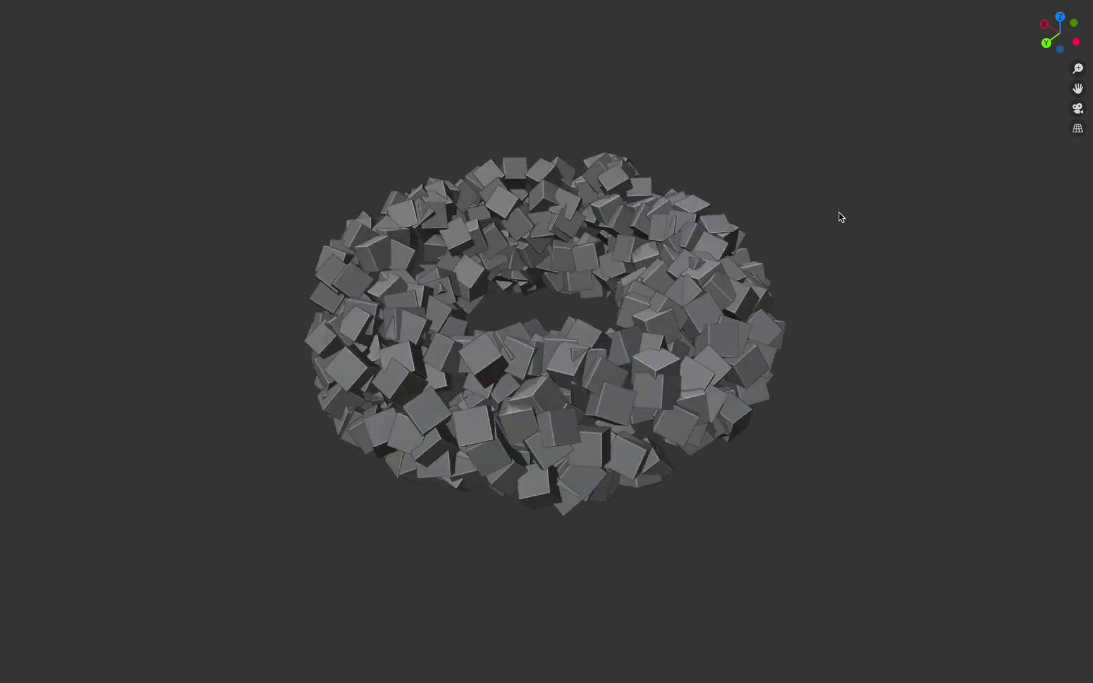
Start a new General file and delete the default camera, cube and light.
middle_click_drag(840, 298, 869, 303)
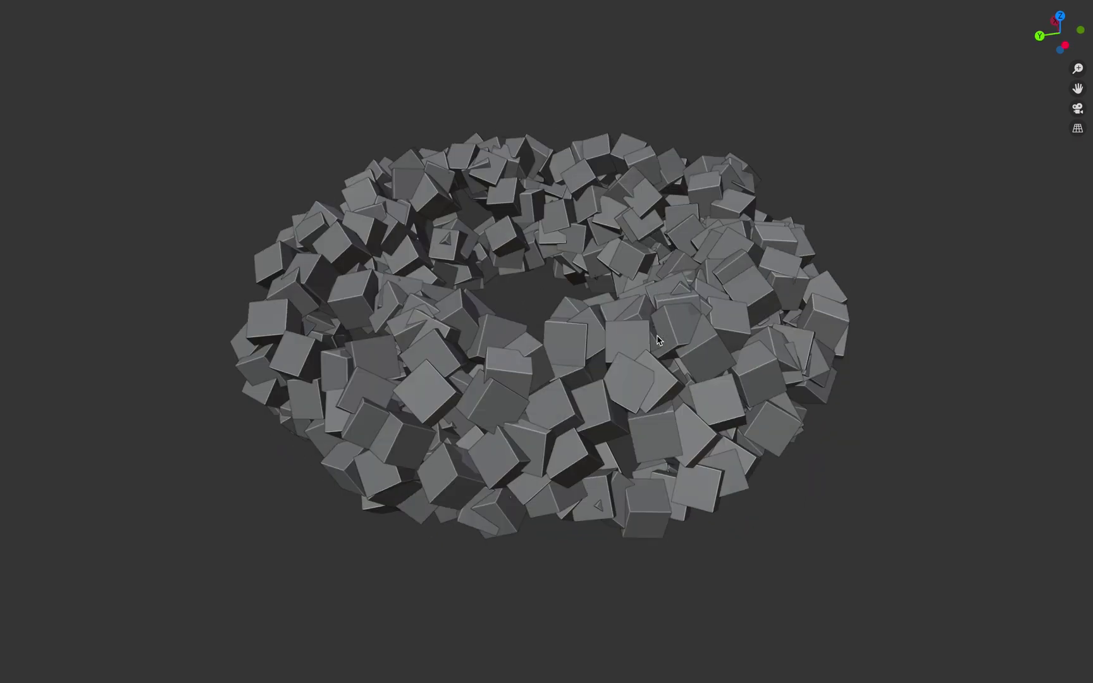
key("ctrl+alt+space")
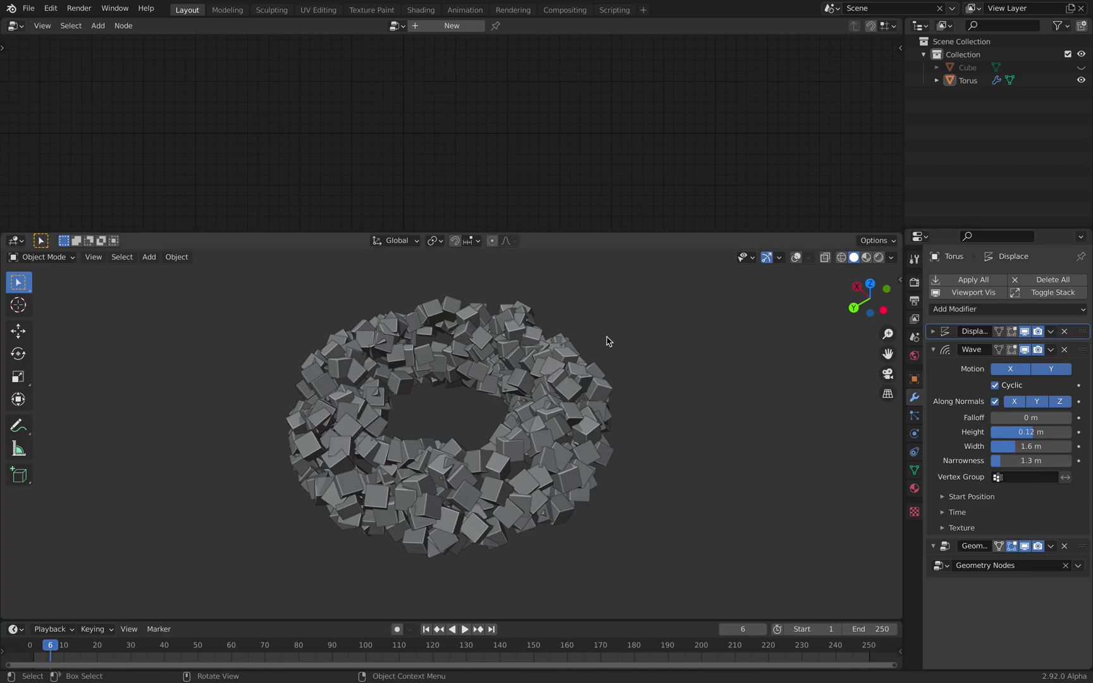
left_click(29, 8)
mouse_move(40, 24)
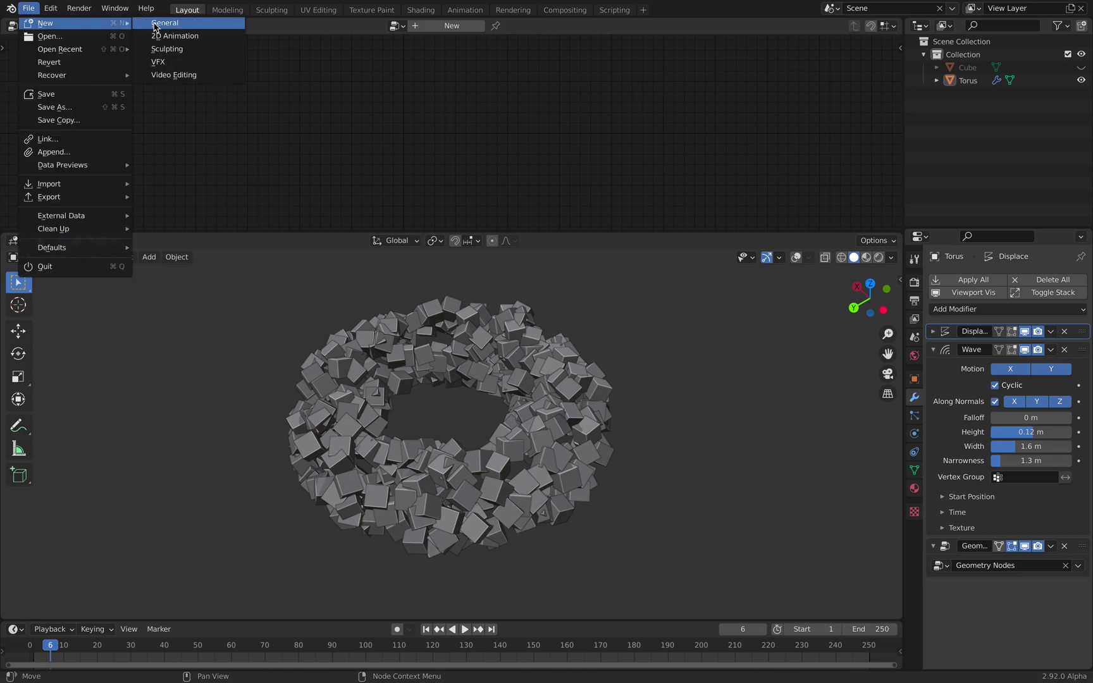
left_click(157, 24)
left_click(502, 367)
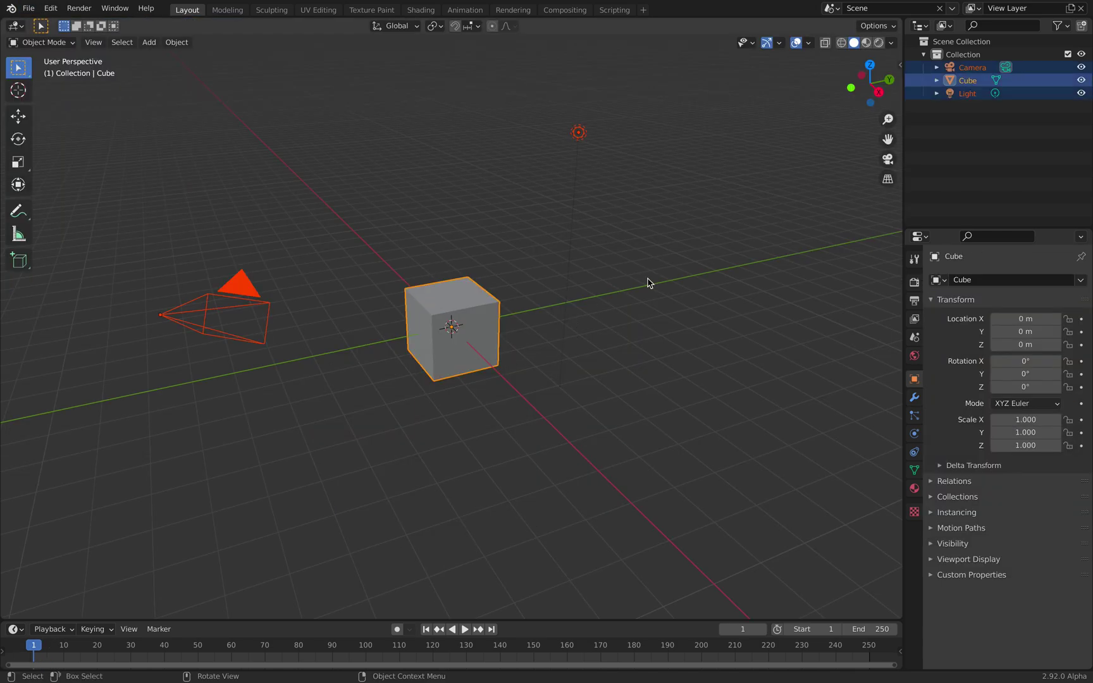
key("x")
left_click(649, 281)
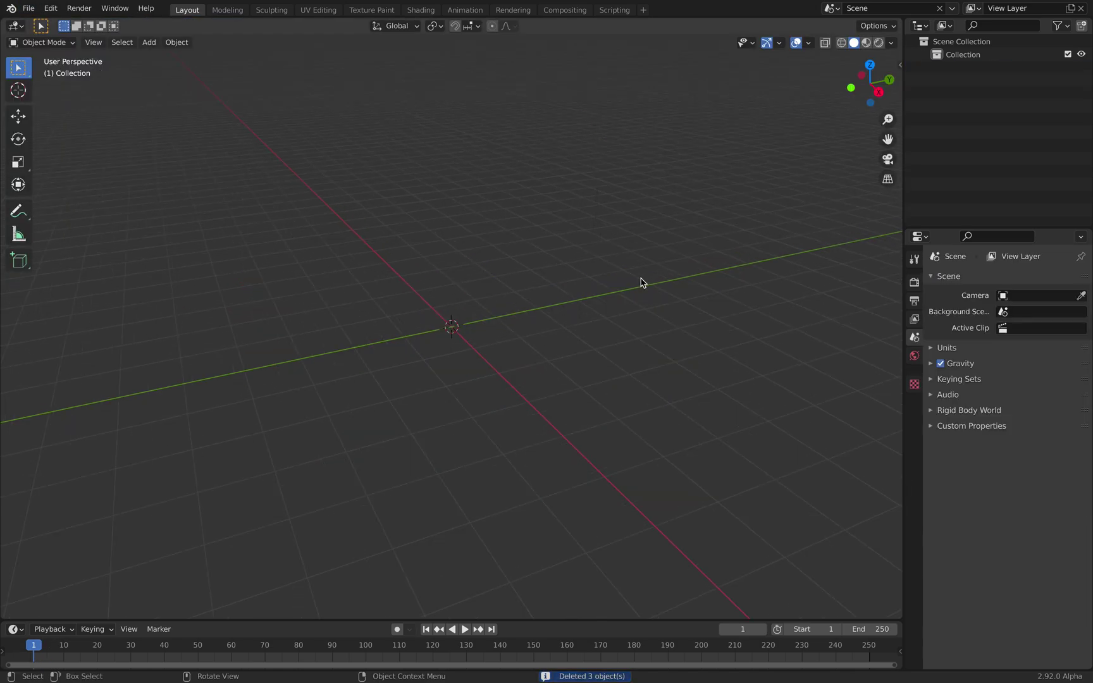
Split the 3D viewport horizontally into an upper and a lower area.
middle_click_drag(640, 281, 670, 220)
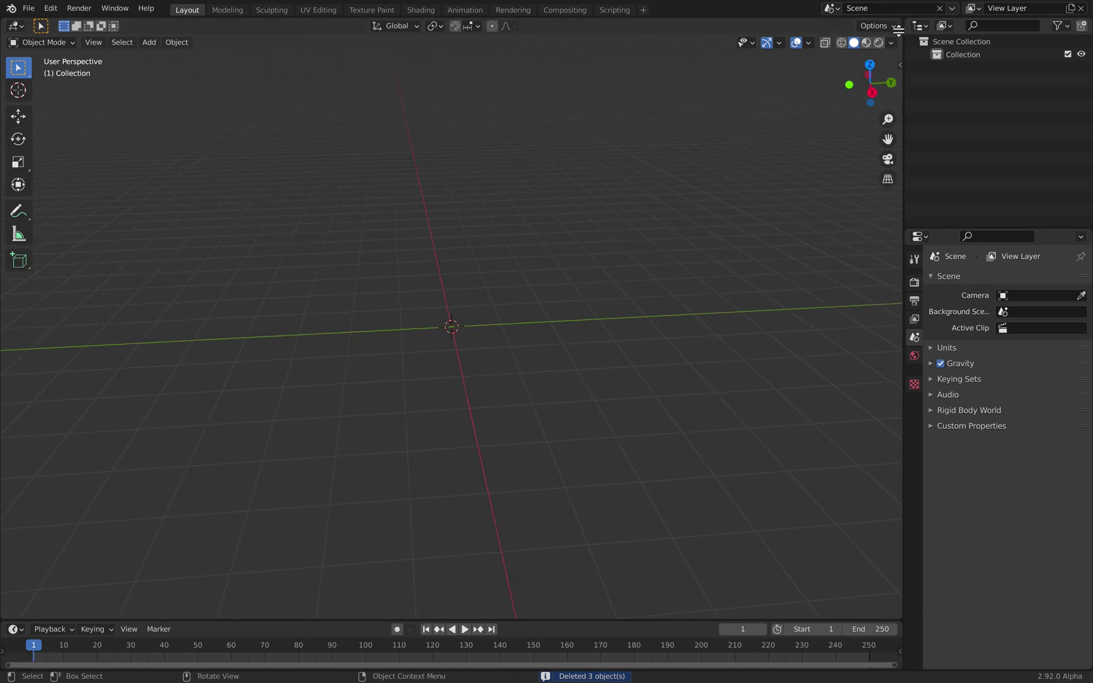
left_click_drag(898, 30, 443, 287)
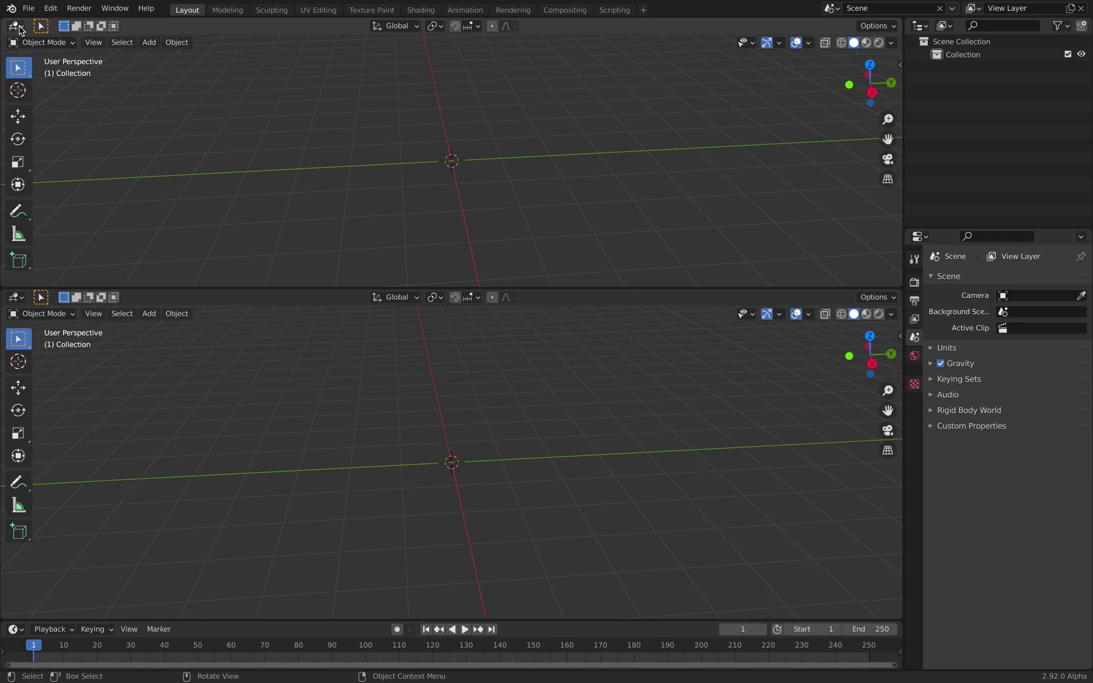
left_click(16, 26)
Add a torus mesh at the world origin.
key("shift+a")
mouse_move(462, 403)
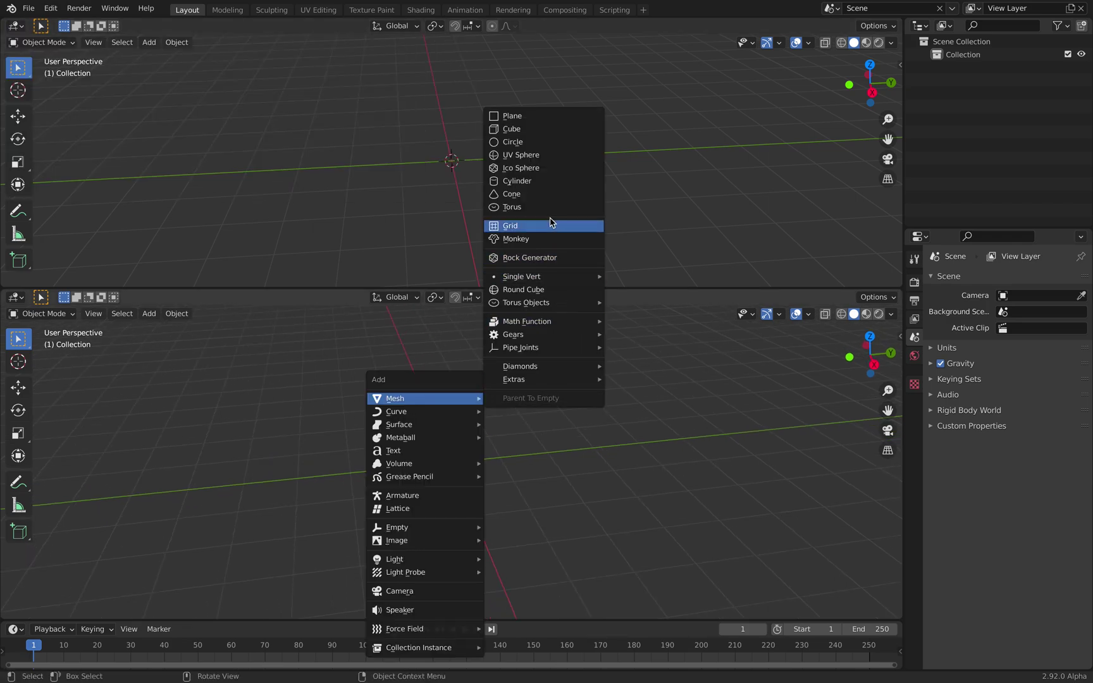
left_click(546, 207)
scroll(588, 443, "up", 4)
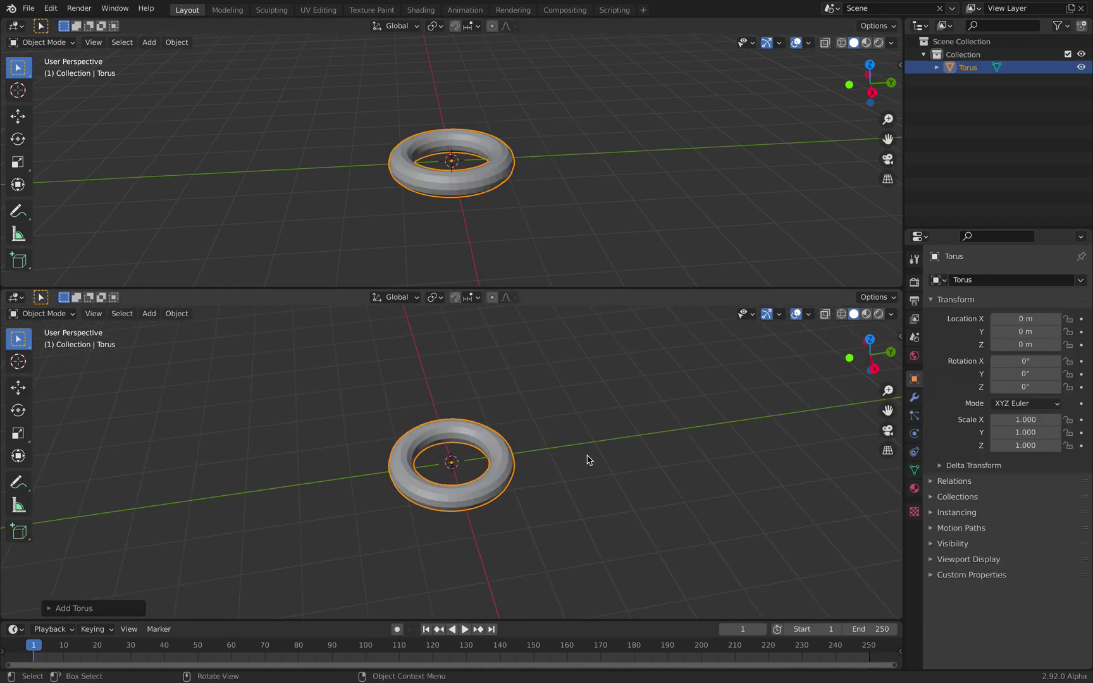
middle_click_drag(594, 427, 603, 427)
Change the upper viewport to the Geometry Node Editor, create a new node tree for the torus and show its modifiers.
left_click(16, 25)
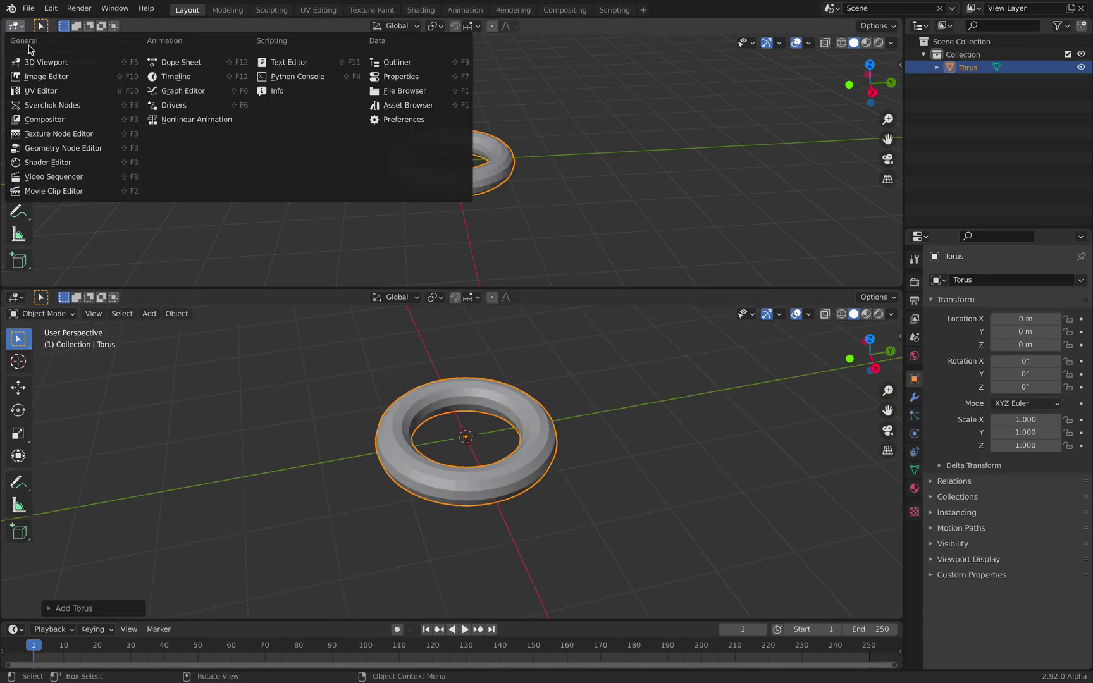
left_click(50, 133)
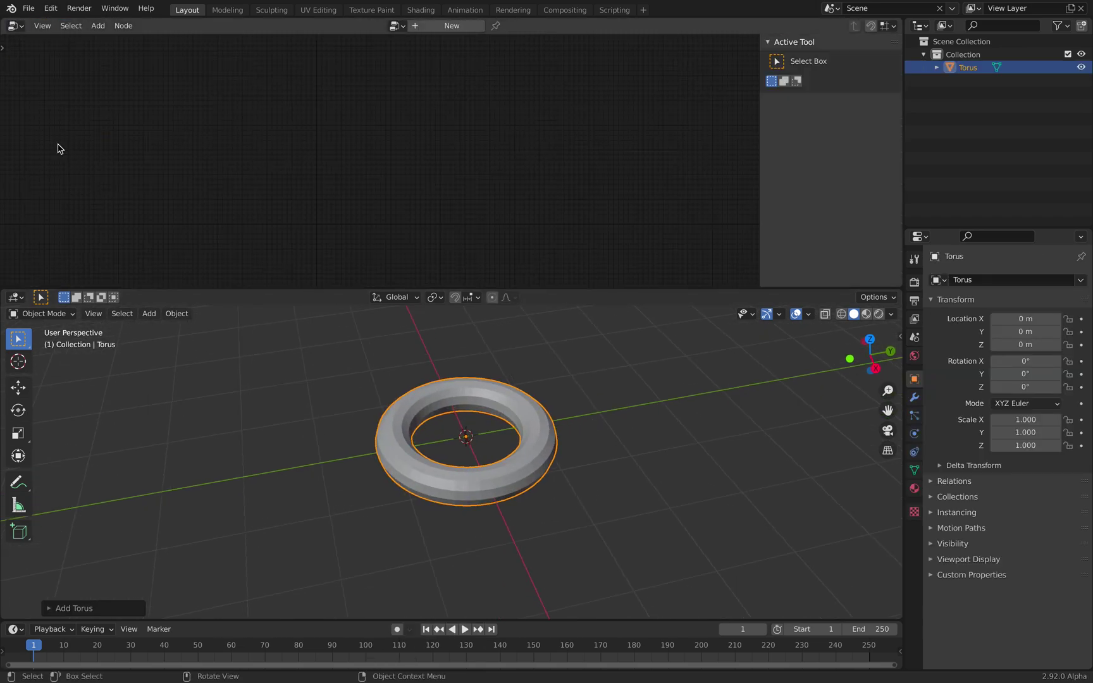
left_click(432, 28)
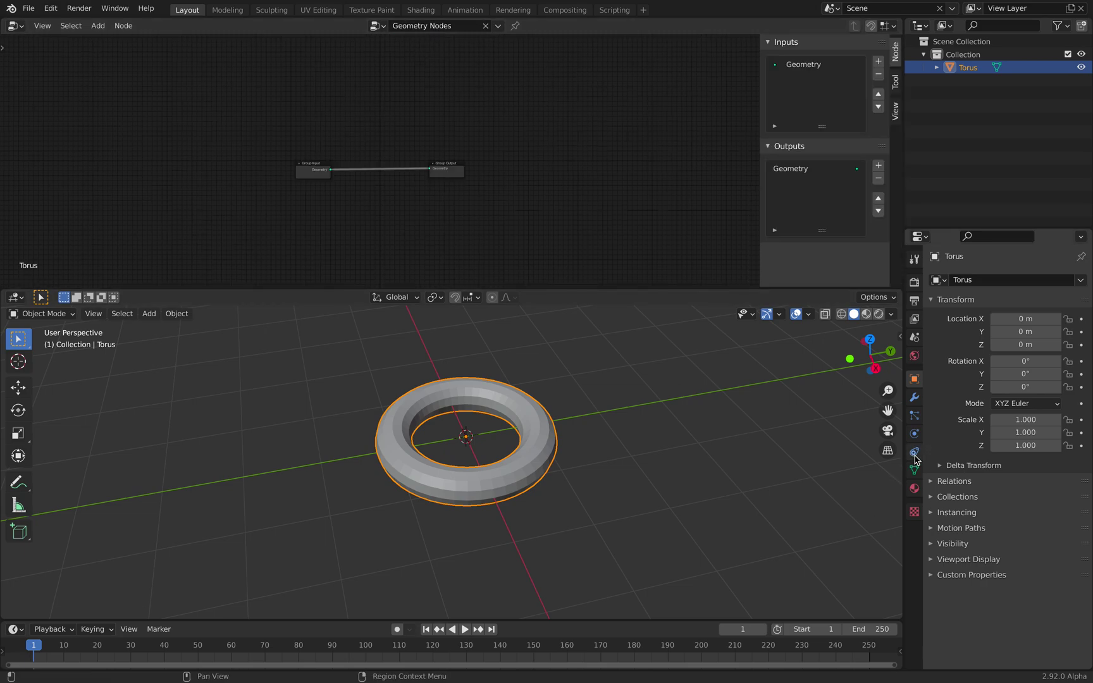
left_click(913, 398)
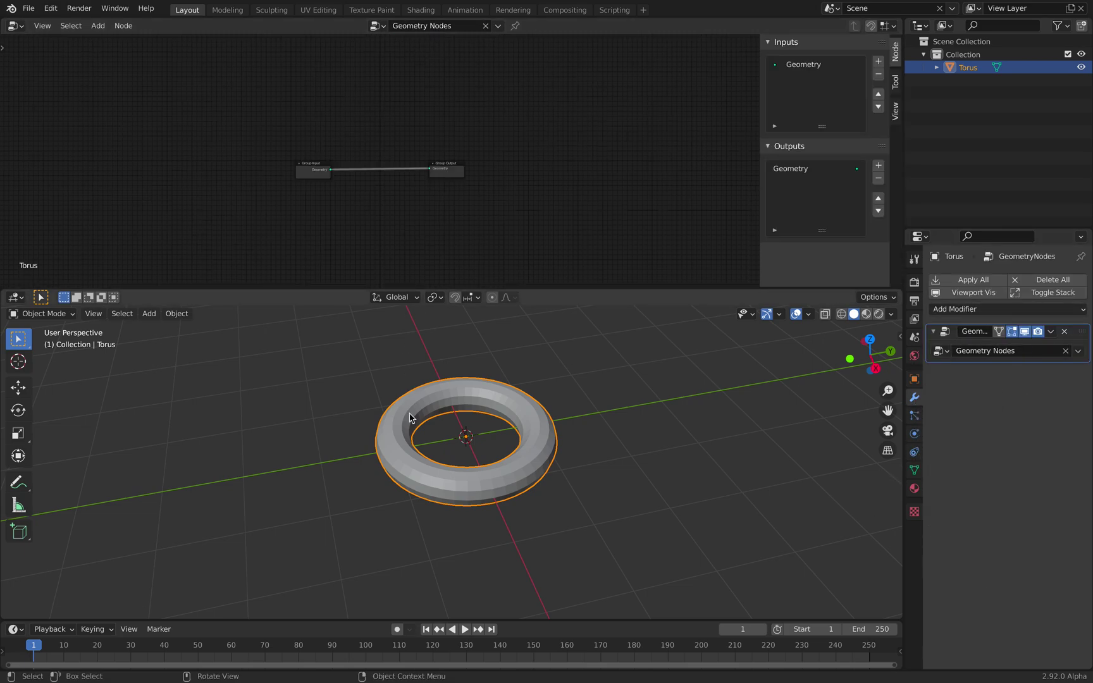
Collapse the node editor's sidebar and add a Point Distribute node below the link between Group Input and Group Output.
scroll(510, 392, "up", 2)
scroll(449, 207, "up", 3)
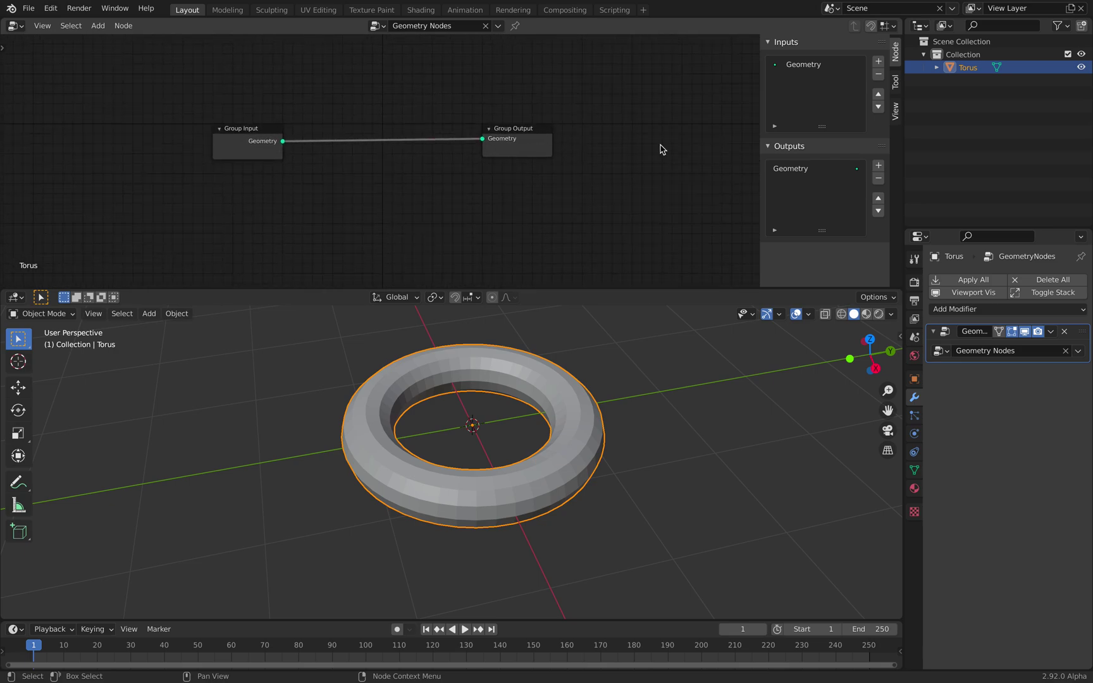
left_click_drag(759, 138, 841, 139)
scroll(505, 217, "up", 1)
key("shift+a")
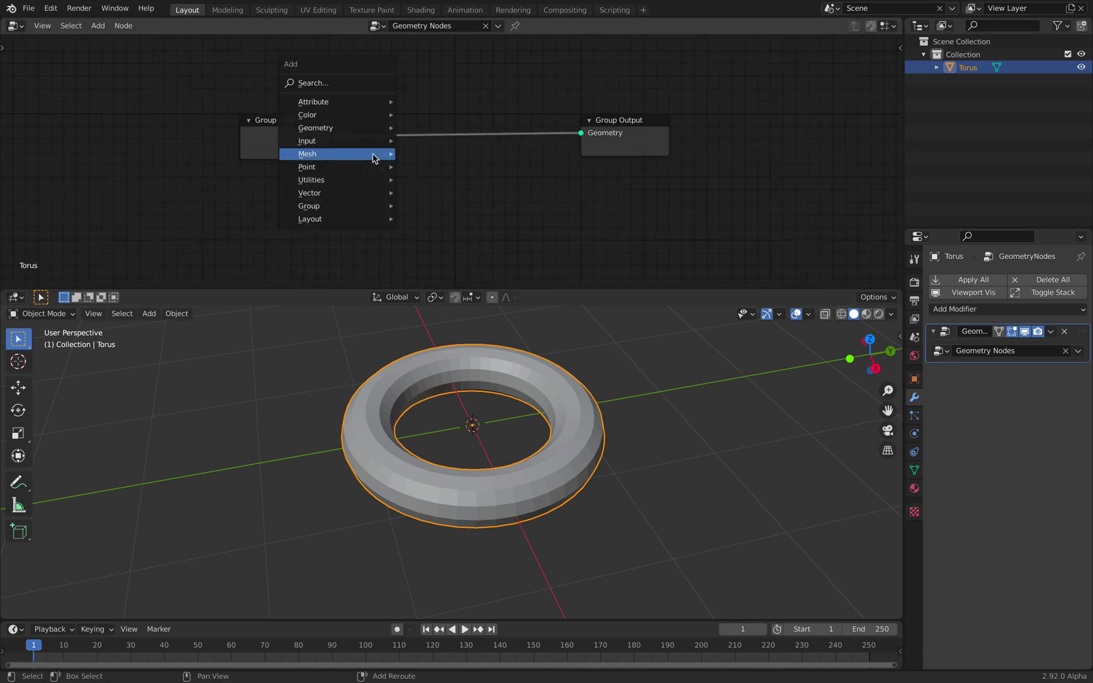
left_click(371, 84)
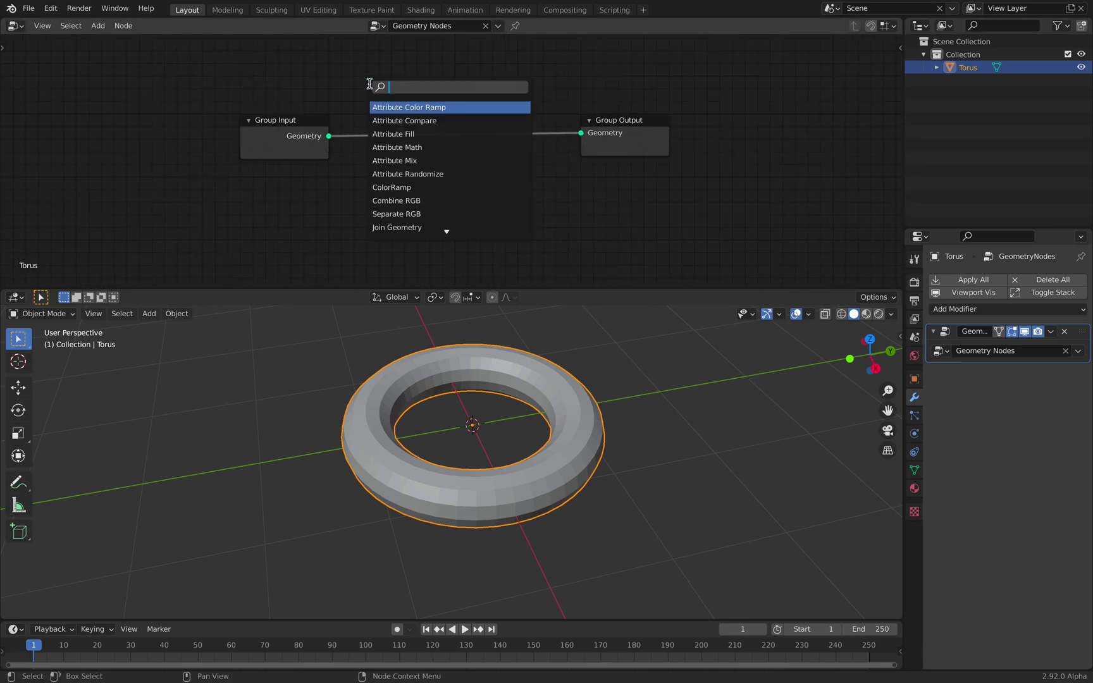
type("poi")
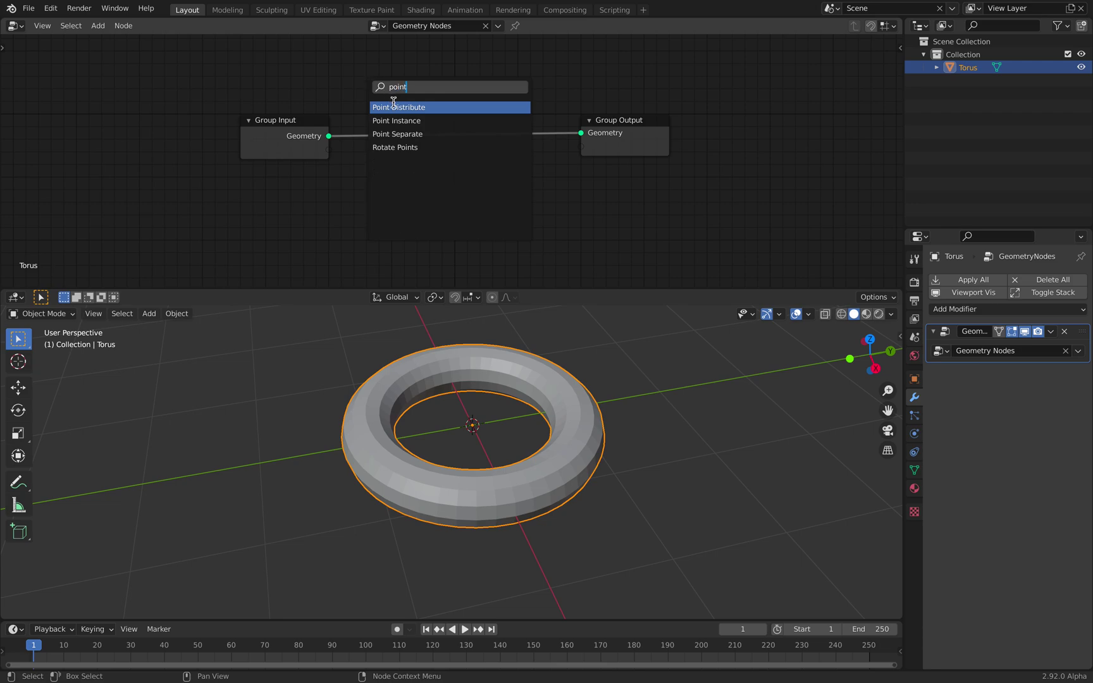
type("nt")
left_click(408, 106)
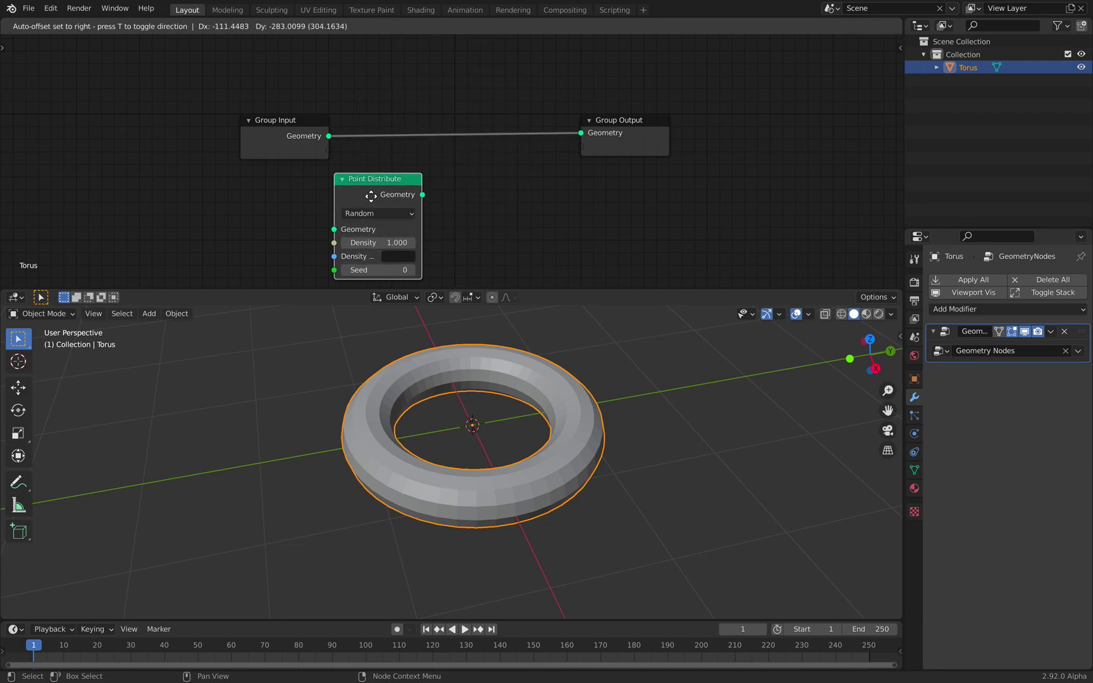
left_click(373, 209)
Add a Rotate Points node beside the Point Distribute node.
key("shift+a")
left_click(470, 193)
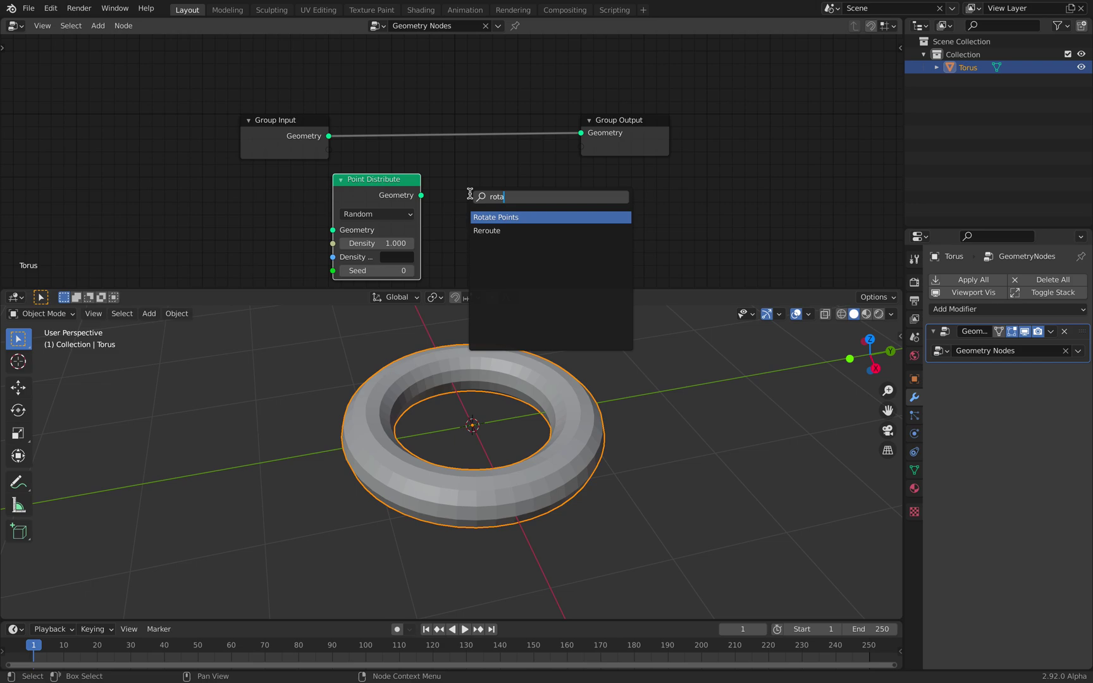
key("Return")
left_click(471, 179)
Move the Group Output node aside and add a Point Instance node after Rotate Points.
left_click_drag(626, 123, 706, 95)
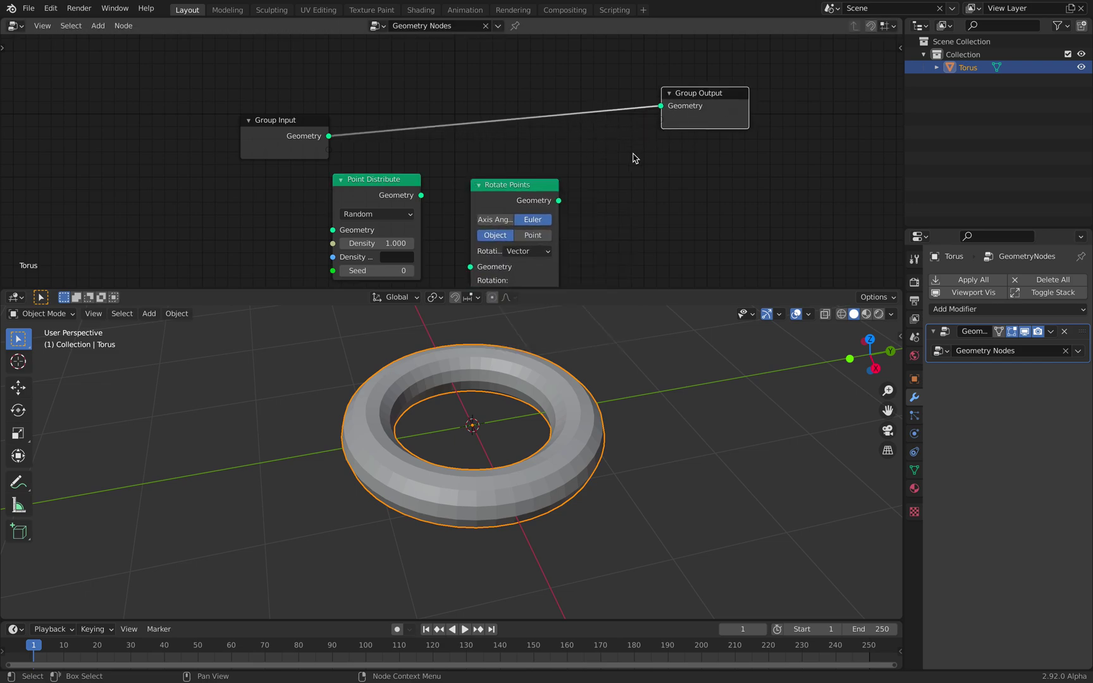
key("shift+a")
left_click(633, 155)
type("point in")
key("Return")
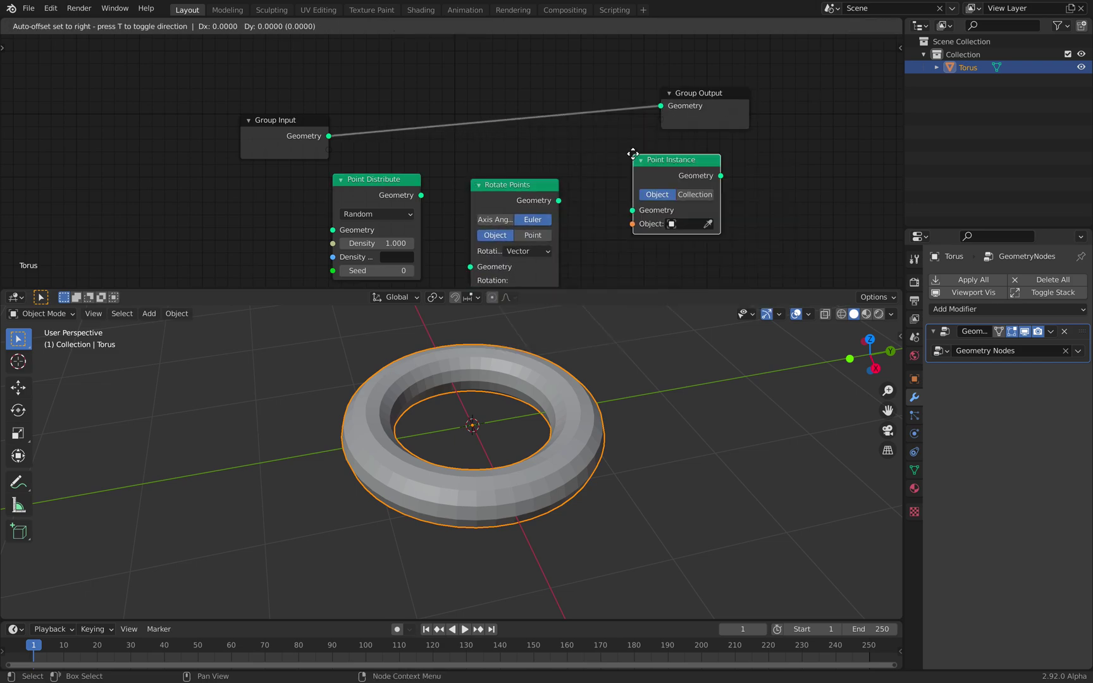
left_click(618, 170)
middle_click_drag(564, 169, 536, 151)
Add a cube mesh at the centre of the torus.
scroll(631, 361, "down", 2)
key("shift+a")
mouse_move(630, 361)
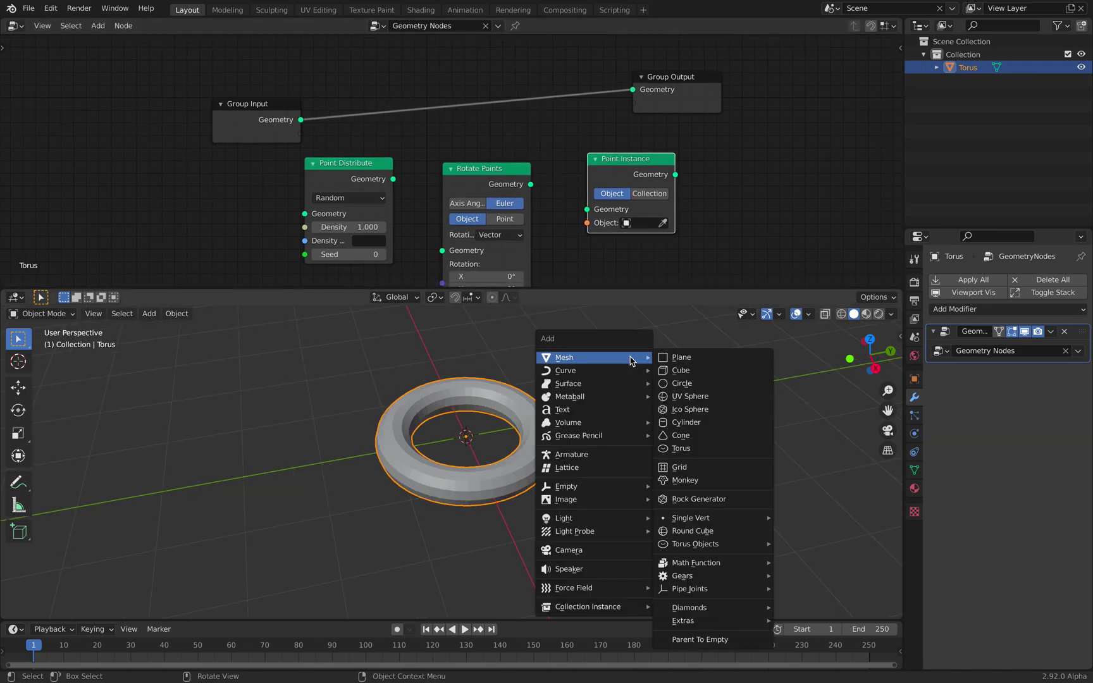
left_click(694, 369)
middle_click_drag(694, 369, 585, 427)
Scale the cube's geometry down in Edit Mode so it fits well inside the torus hole, and return to Object Mode.
key("Tab")
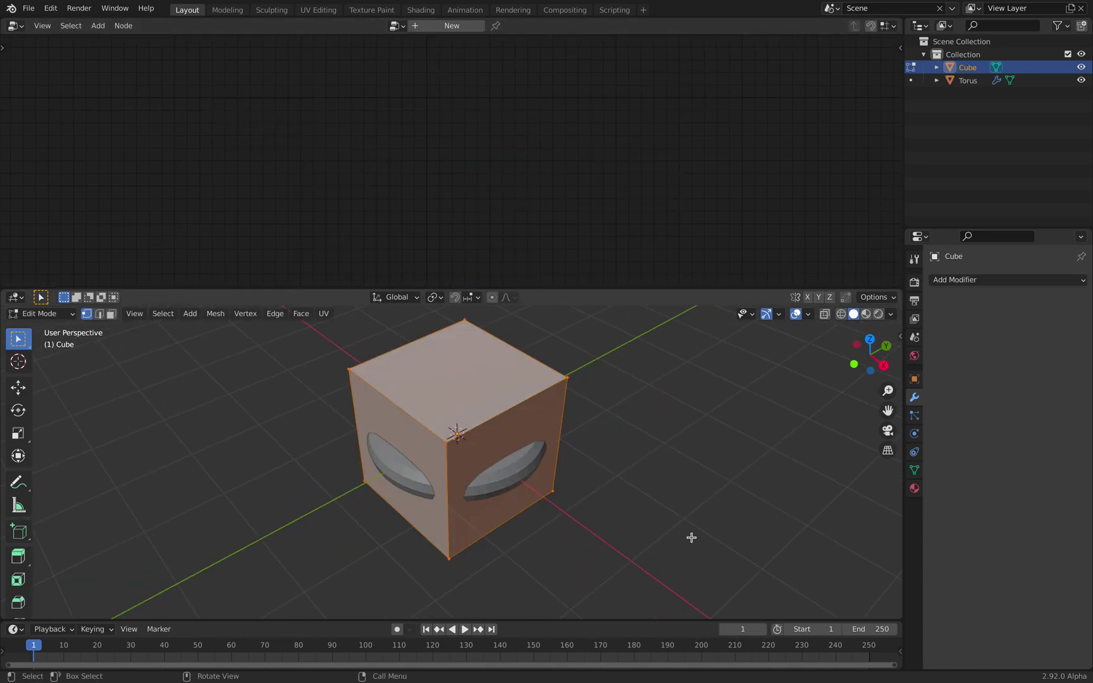
key("s")
left_click(479, 460)
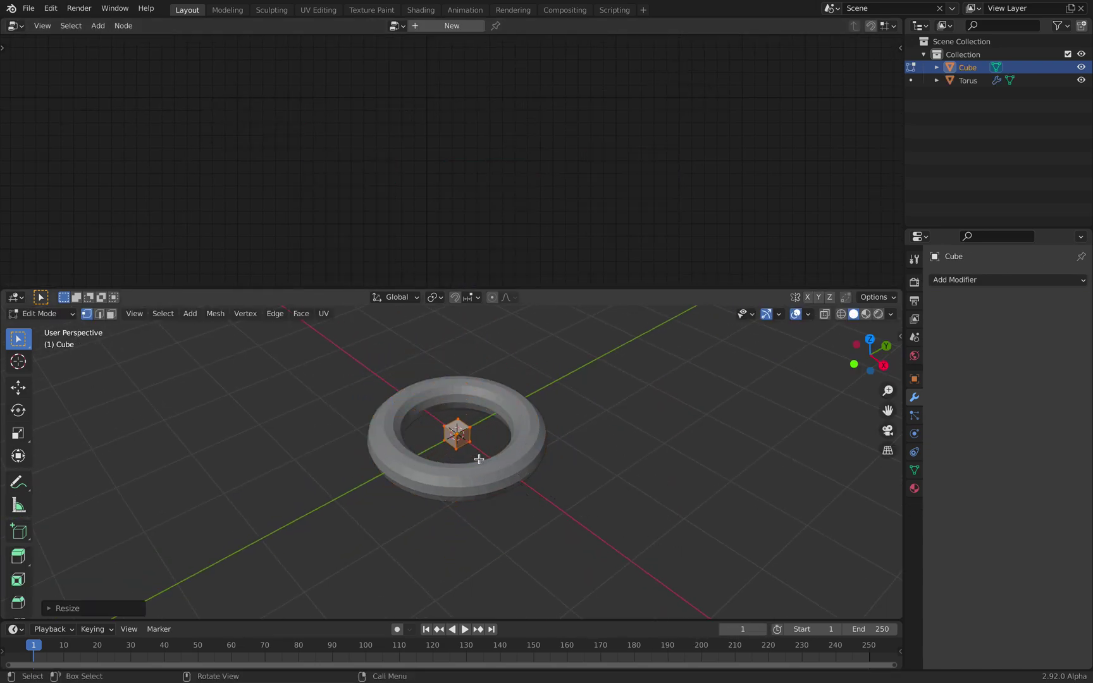
key("Tab")
scroll(468, 436, "up", 3)
Select the torus and connect the Group Input geometry to the Point Distribute node.
left_click(537, 422)
left_click(566, 397)
scroll(432, 179, "up", 1)
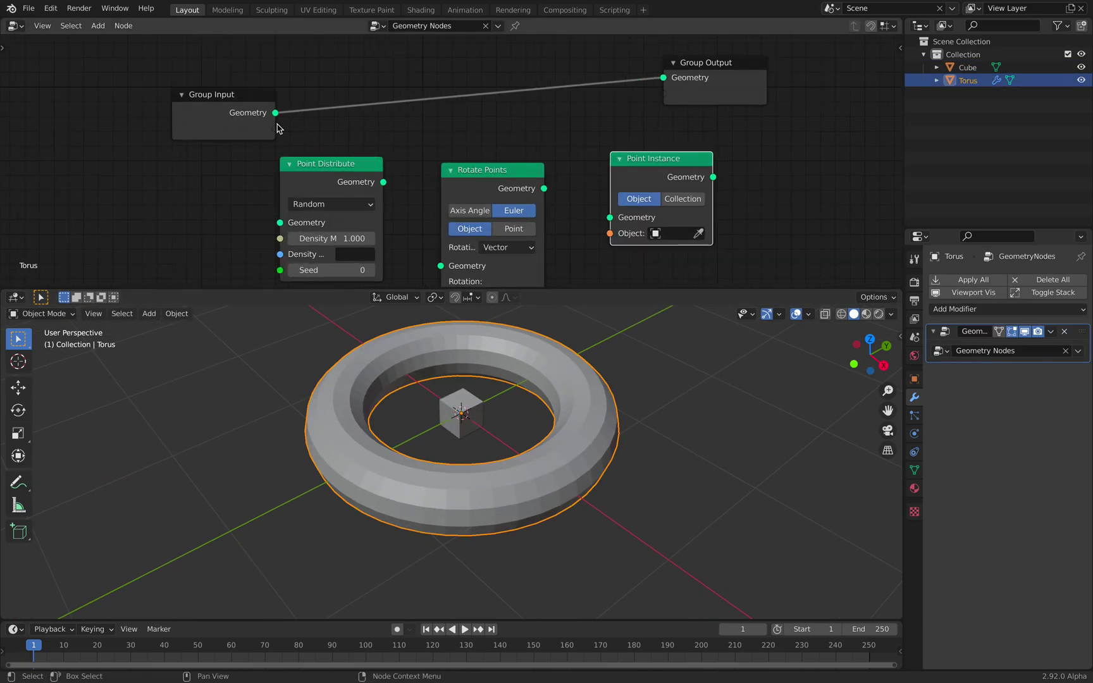
left_click_drag(275, 126, 302, 178)
left_click(313, 193)
left_click(323, 211)
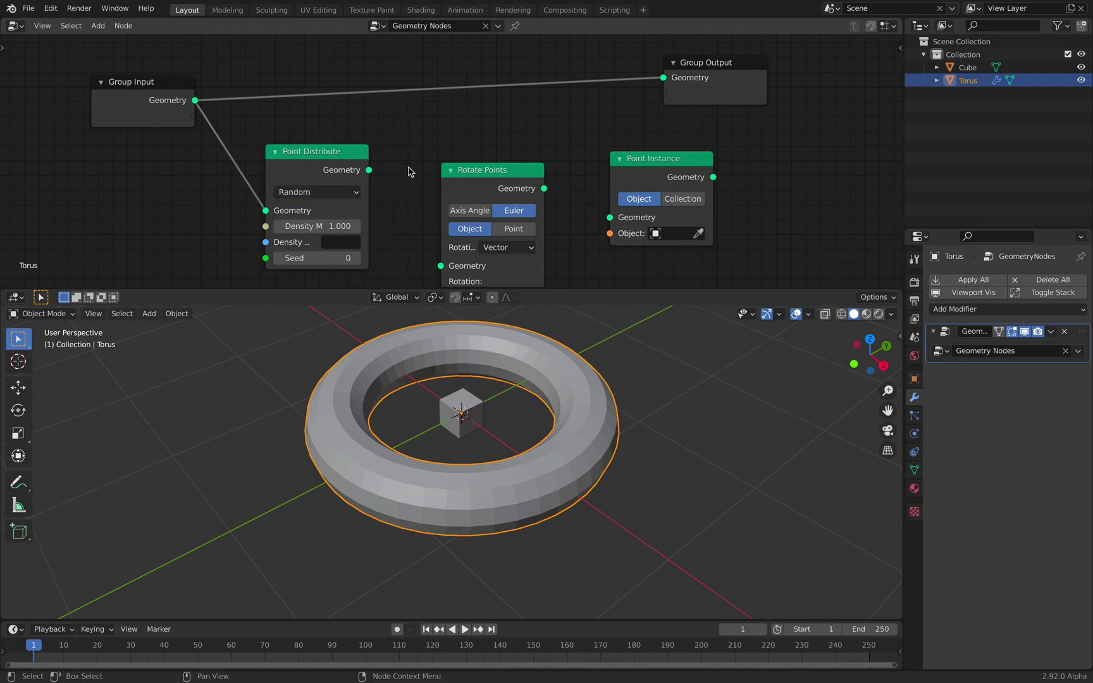
Link the geometry from Point Distribute through Rotate Points and Point Instance into Group Output, moving the nodes closer together.
left_click_drag(437, 263, 438, 263)
left_click_drag(459, 170, 430, 130)
left_click_drag(611, 218, 610, 217)
left_click_drag(715, 178, 641, 153)
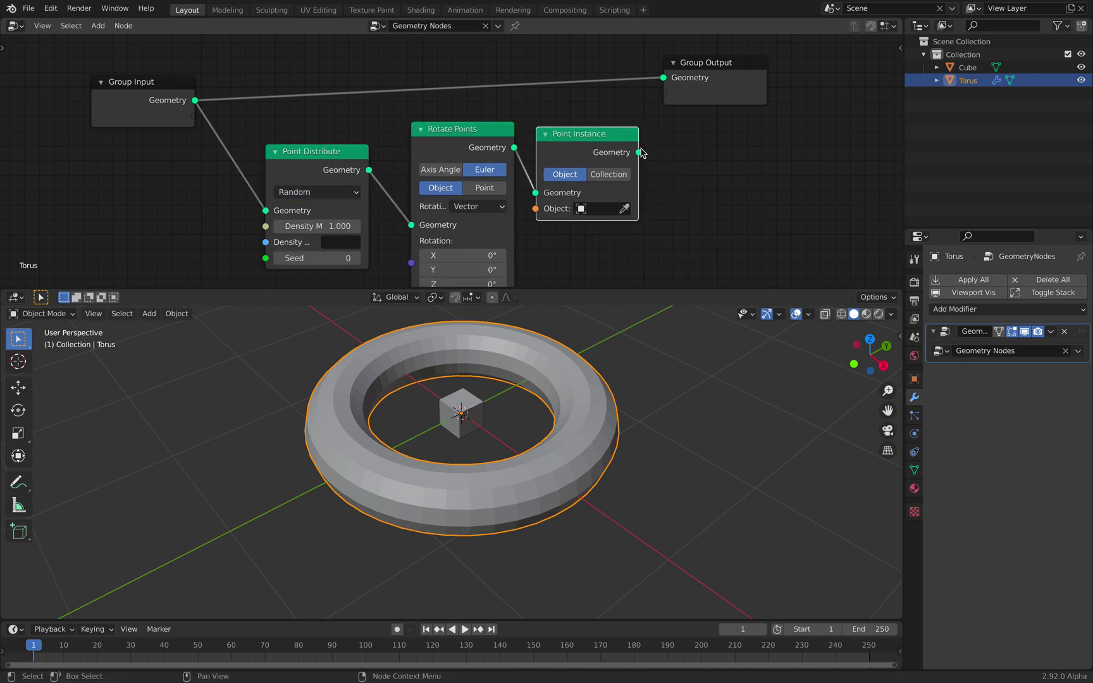
left_click_drag(665, 94, 726, 127)
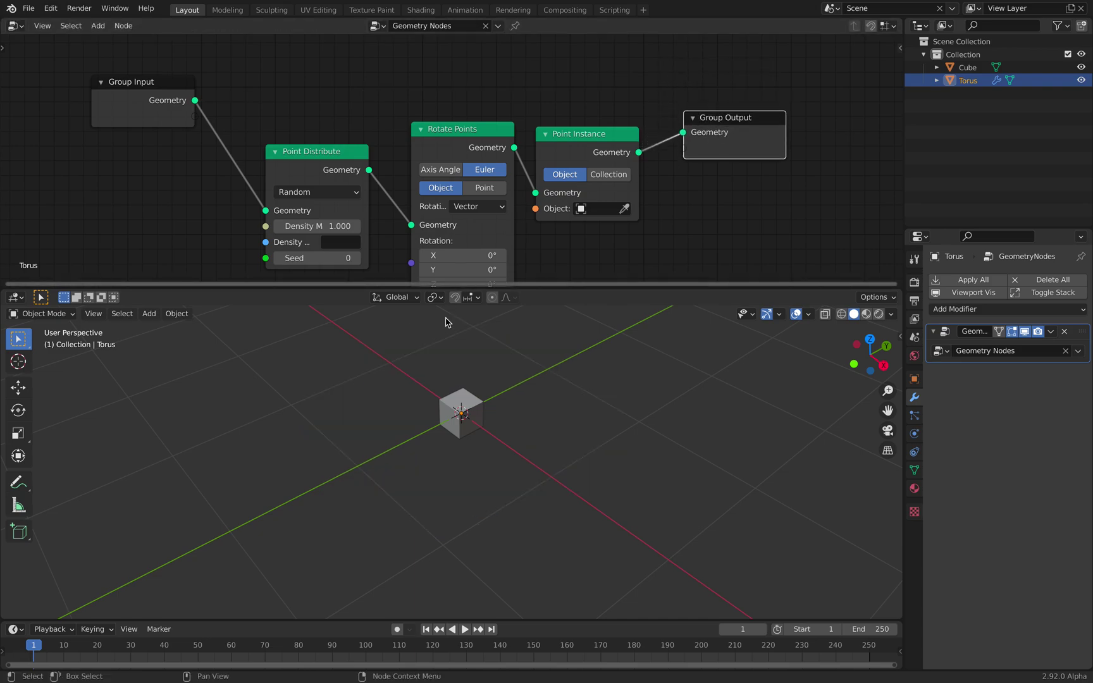
Set Cube as the Point Instance object, and set the Point Distribute density to 13.2 and seed to 62.
middle_click_drag(447, 320, 497, 391)
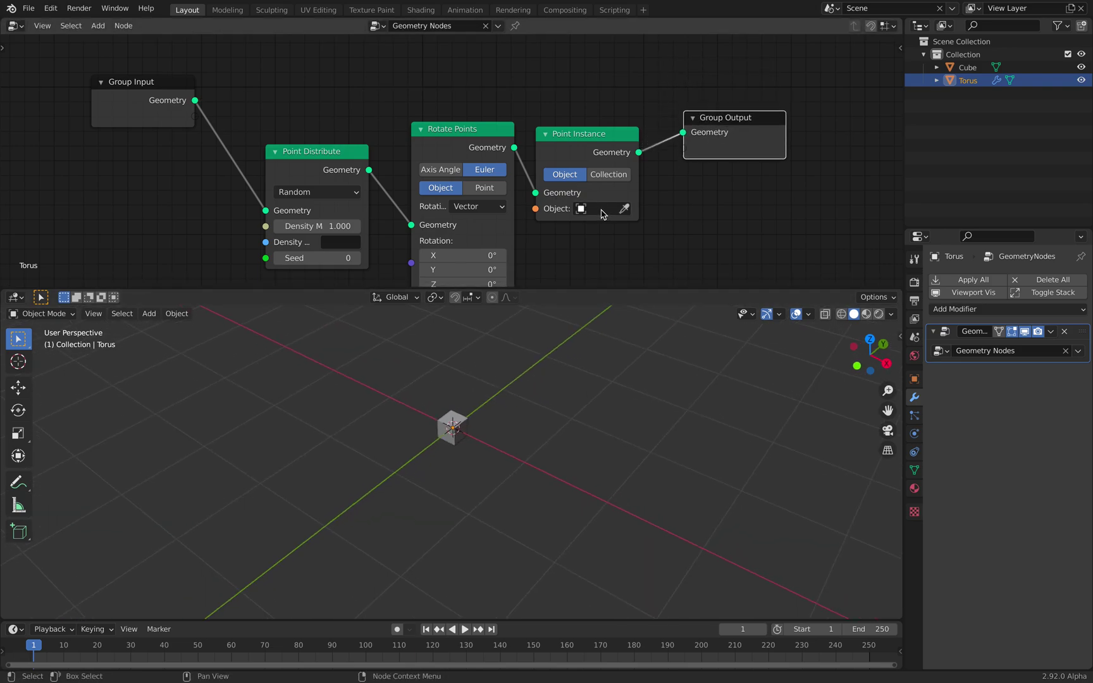
left_click(601, 213)
left_click(603, 229)
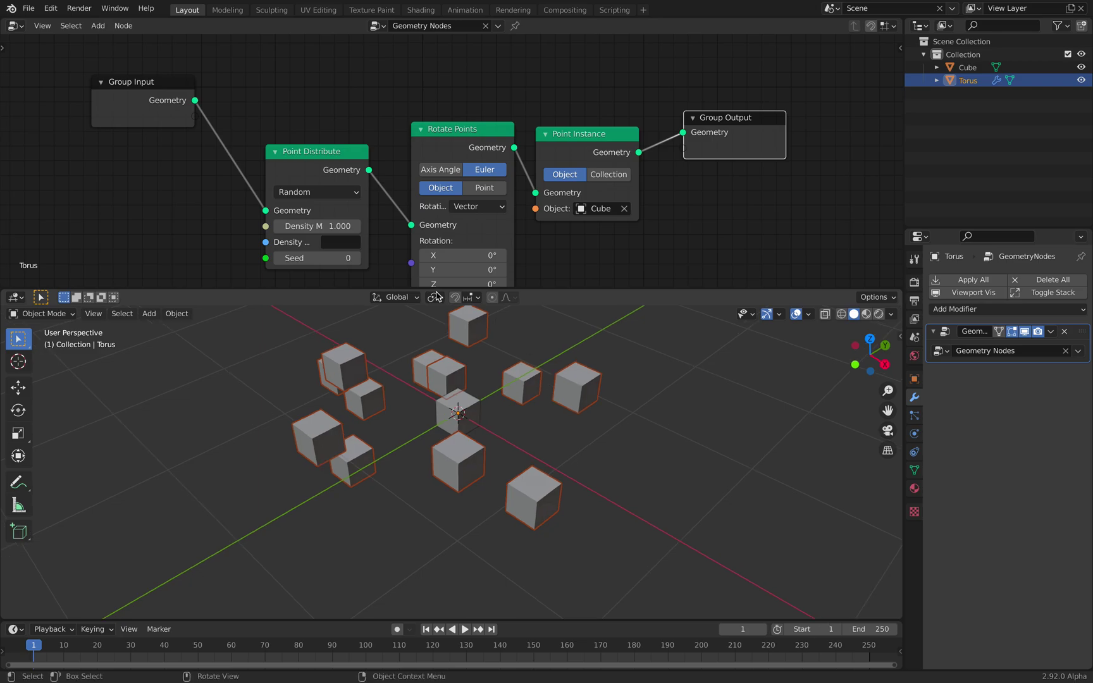
left_click_drag(309, 226, 391, 225)
left_click_drag(319, 257, 359, 256)
Rearrange the nodes from Group Input to Group Output with more space between them.
left_click_drag(306, 163, 270, 154)
left_click_drag(127, 82, 93, 80)
left_click_drag(446, 148, 436, 129)
left_click_drag(576, 142, 587, 139)
left_click(737, 118)
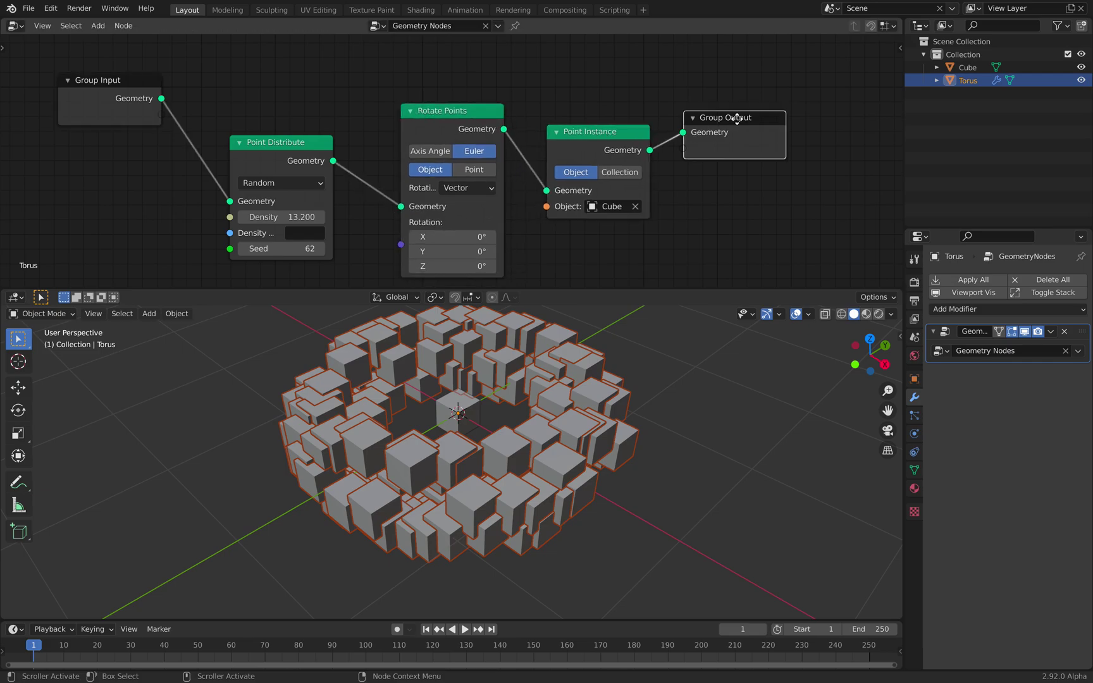
left_click_drag(737, 119, 763, 128)
Hide the original cube in the viewport, keeping the collection and the torus visible.
middle_click_drag(626, 417, 644, 435)
middle_click_drag(559, 416, 556, 458)
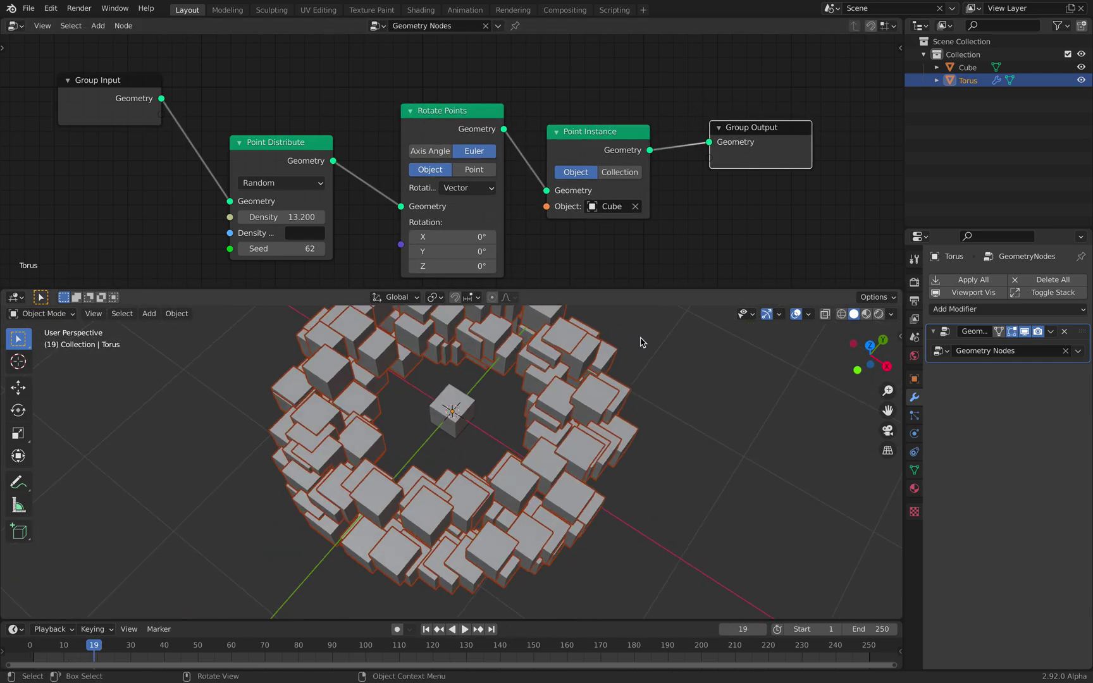
left_click(1081, 80)
left_click(1081, 80)
left_click(1081, 54)
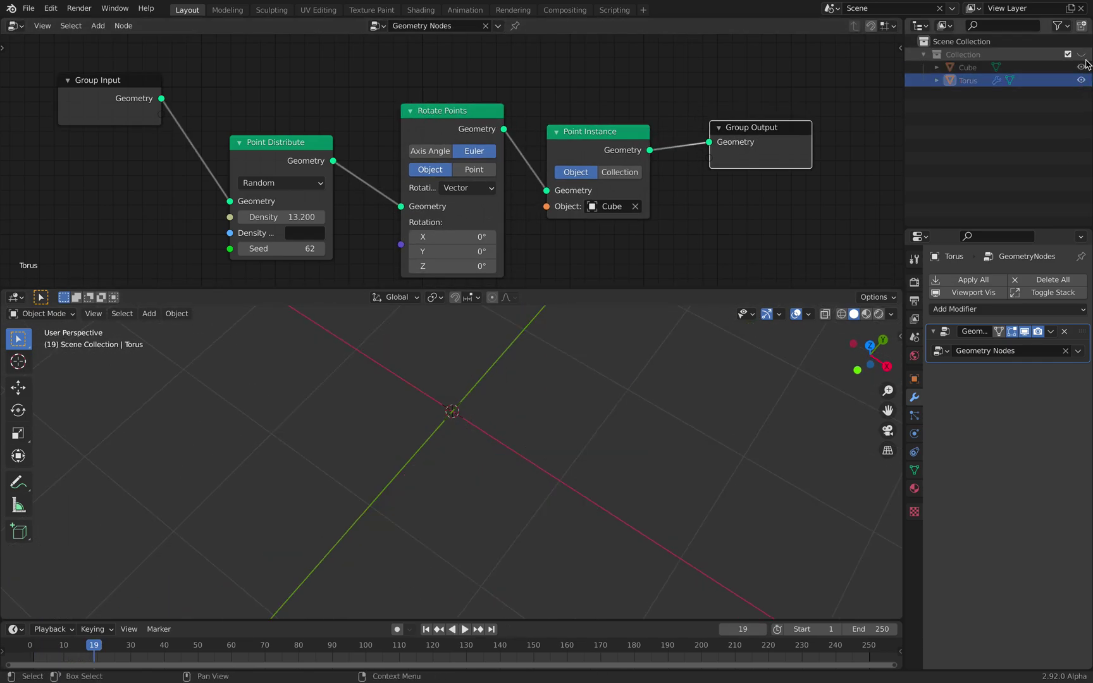
left_click(1081, 55)
left_click(1081, 67)
middle_click_drag(633, 354, 561, 392)
key("space")
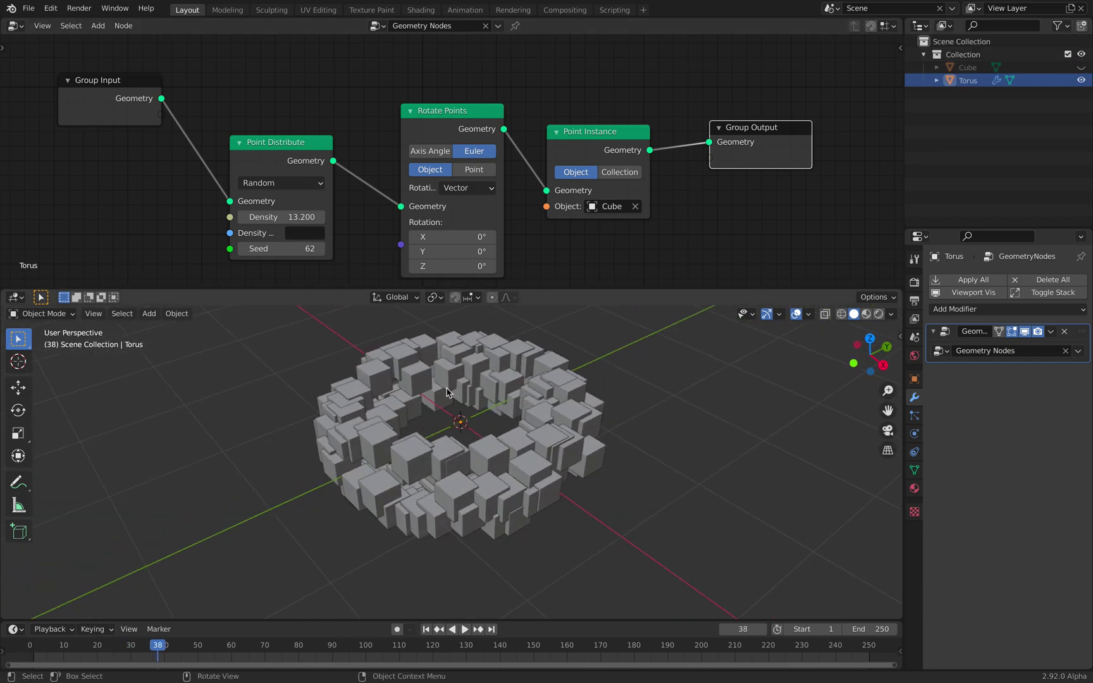
middle_click_drag(568, 191, 565, 168)
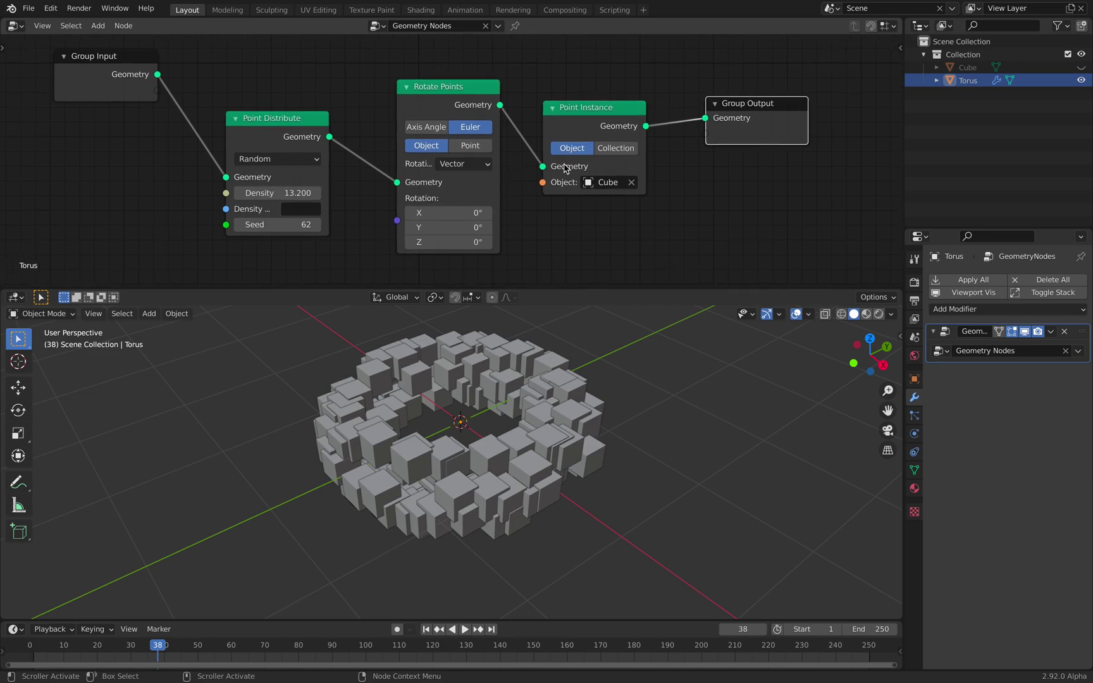
Shift Group Output and Rotate Points slightly, then test a Euler rotation on all three axes and reset it to 0°.
left_click_drag(745, 106, 729, 106)
left_click_drag(429, 89, 412, 87)
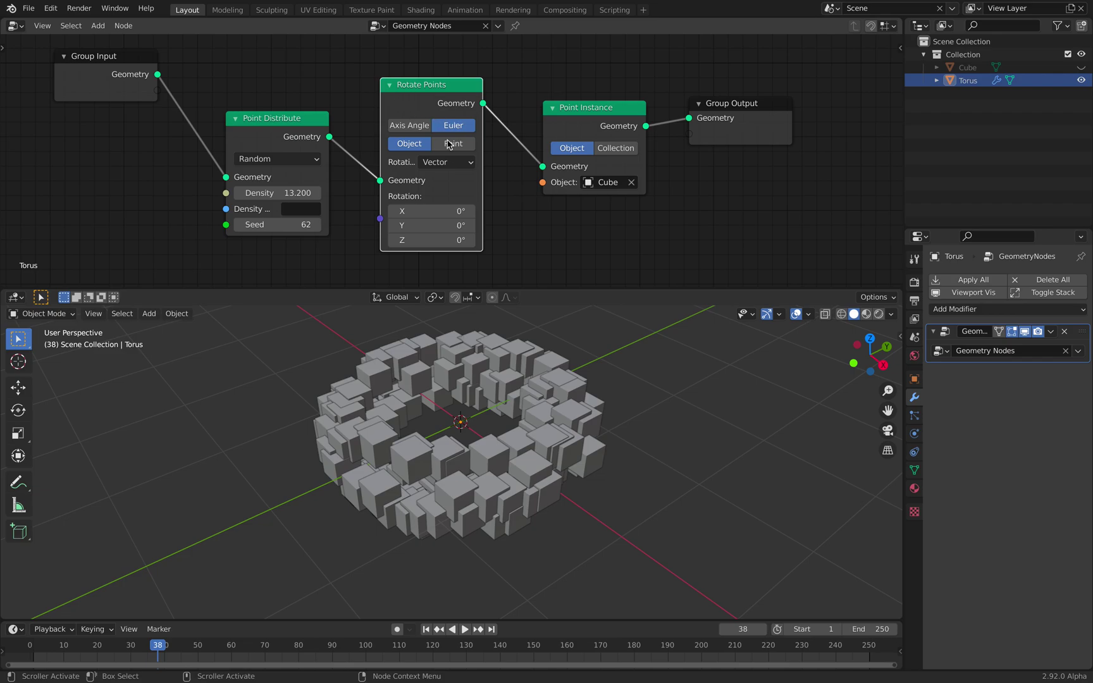
left_click_drag(437, 208, 437, 240)
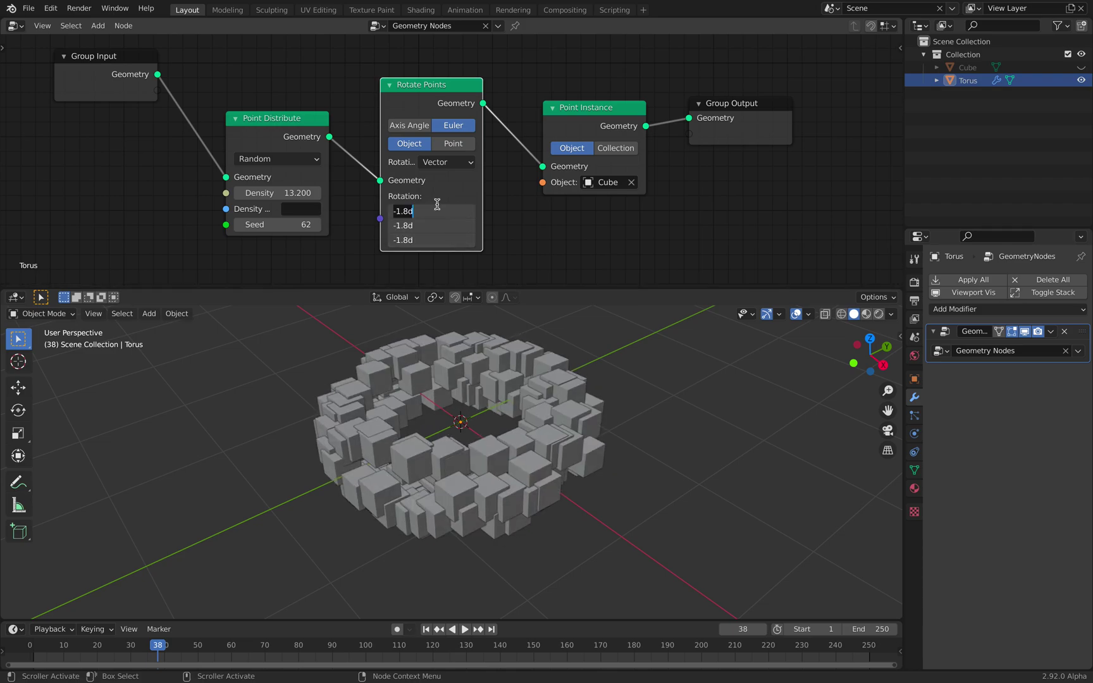
type("0")
key("Return")
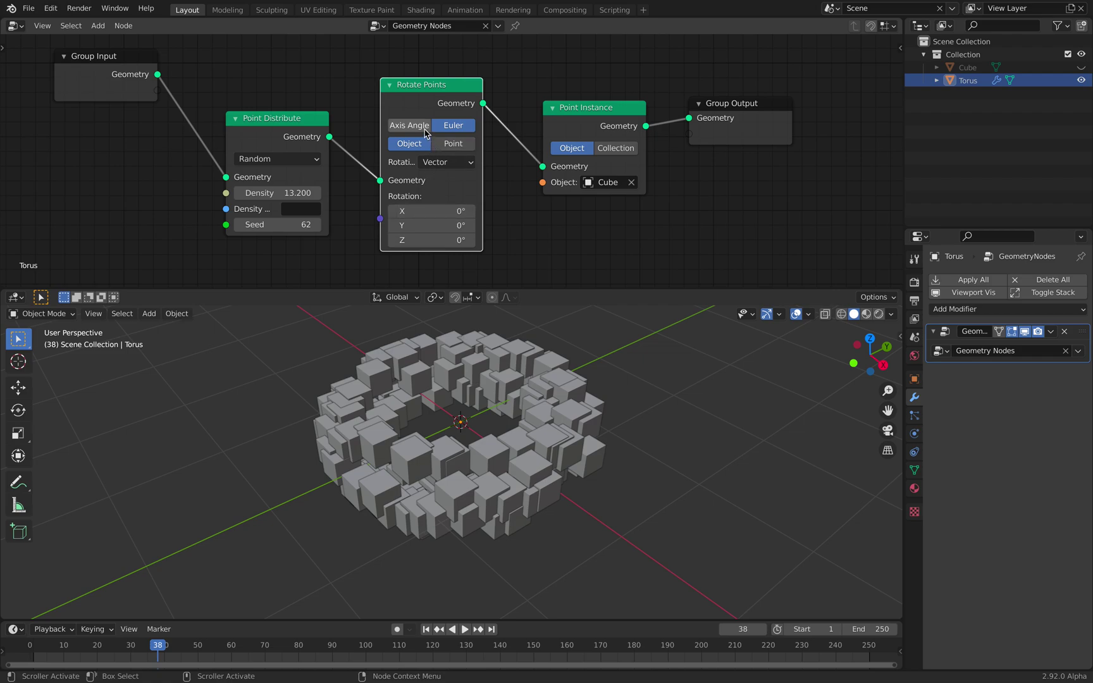
Switch Rotate Points to Axis Angle with axis X 1, Y 0, Z 0, and reset the tested angle to 0°.
left_click(419, 128)
middle_click_drag(432, 239, 422, 208)
middle_click_drag(513, 361, 519, 371)
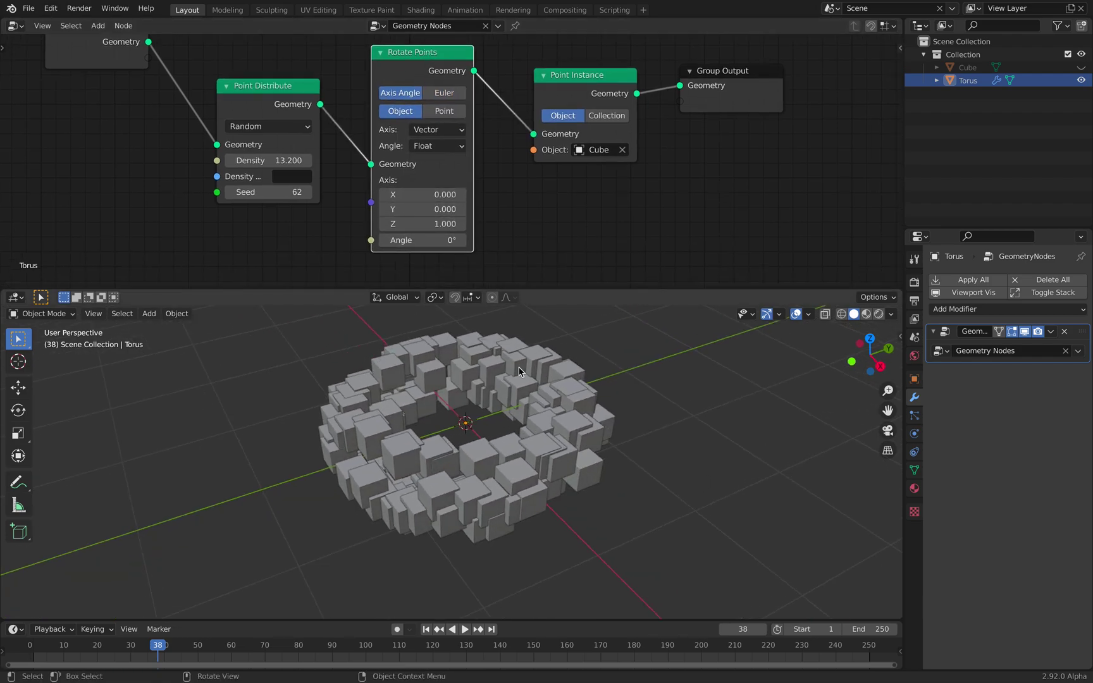
left_click_drag(422, 239, 457, 239)
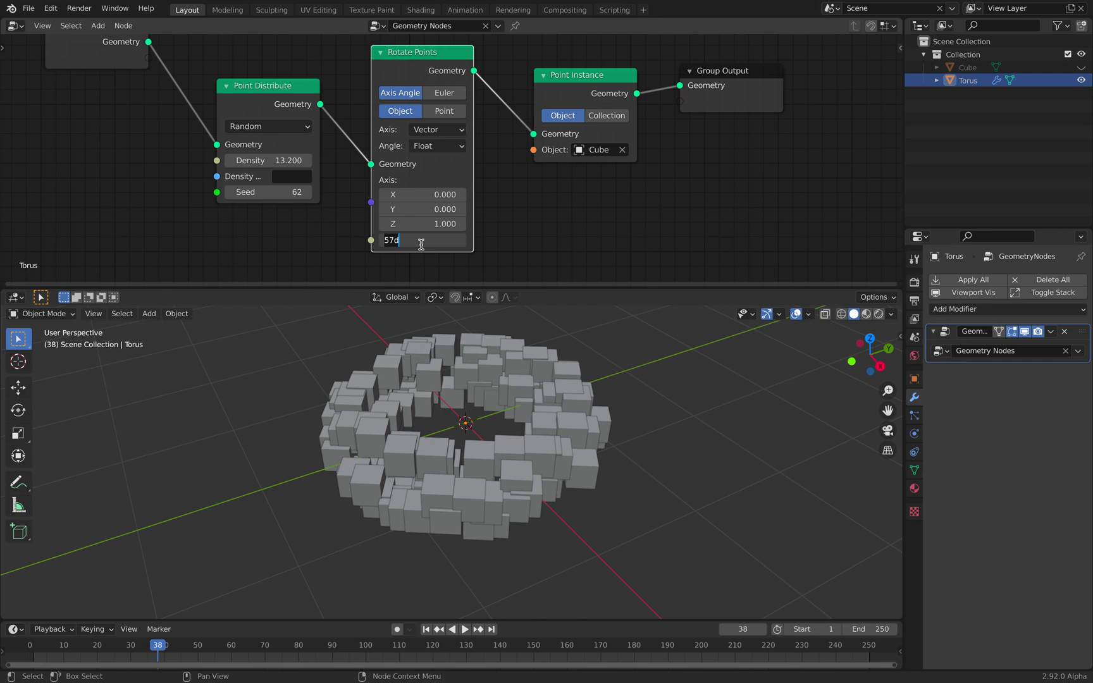
type("0")
key("Return")
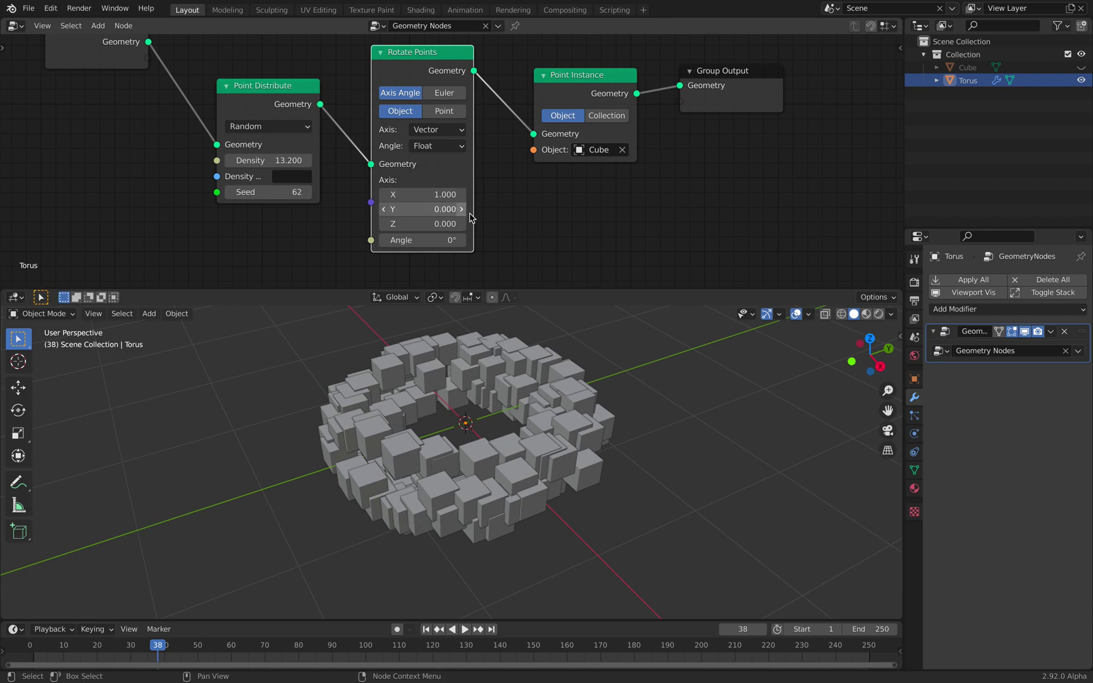
Drive the Rotate Points angle with the expression #frame and play the animation.
middle_click_drag(507, 239, 520, 219)
left_click_drag(437, 221, 468, 220)
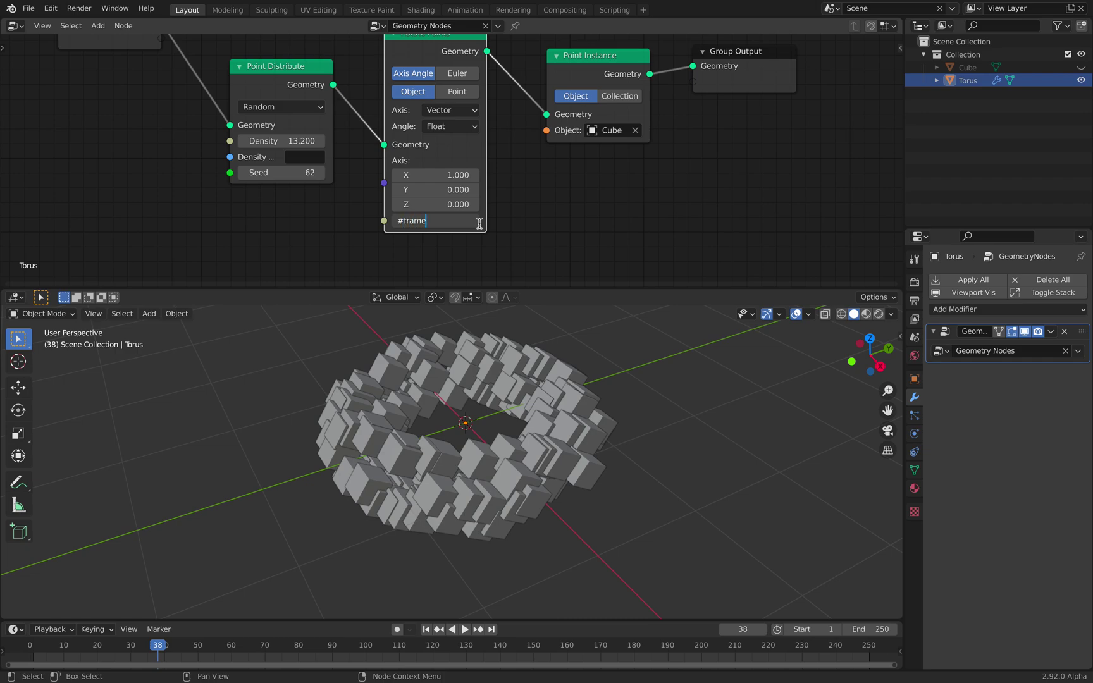
key("Return")
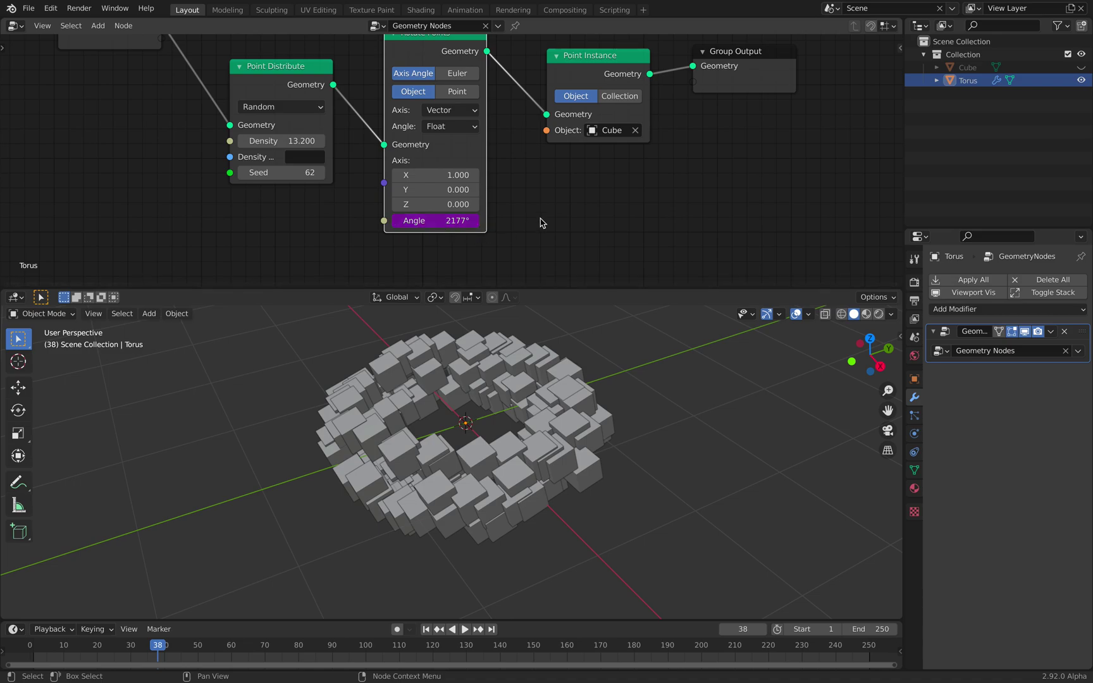
key("space")
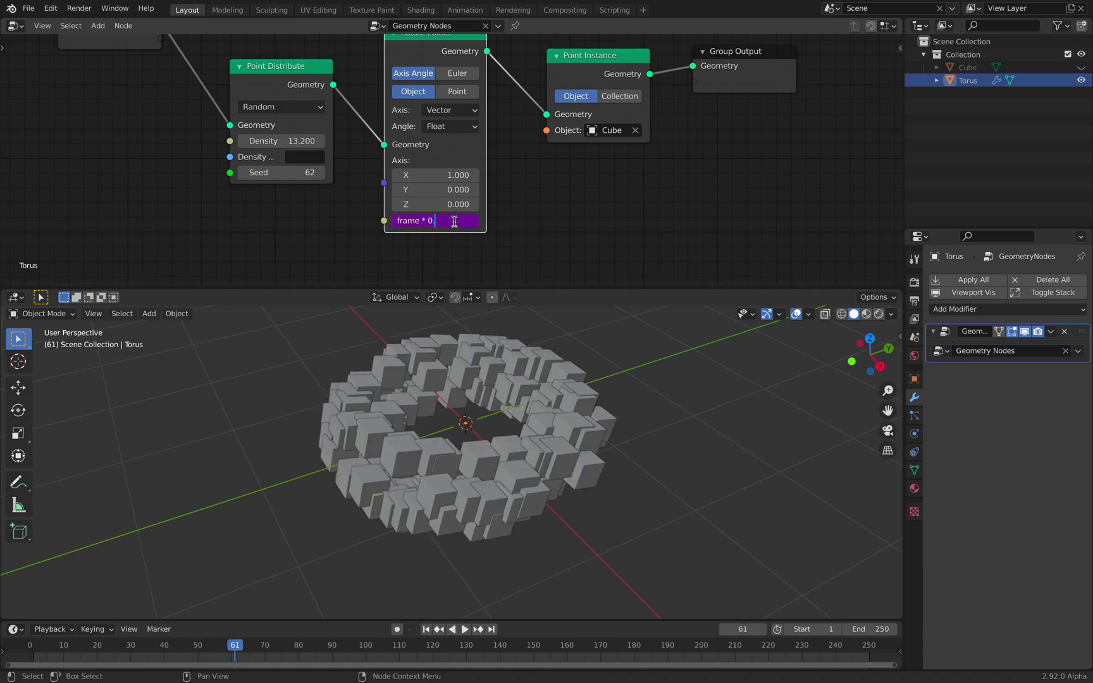
Change the angle driver expression to frame * 0.2 and play the animation to check the slower rotation.
type("2")
key("Return")
key("space")
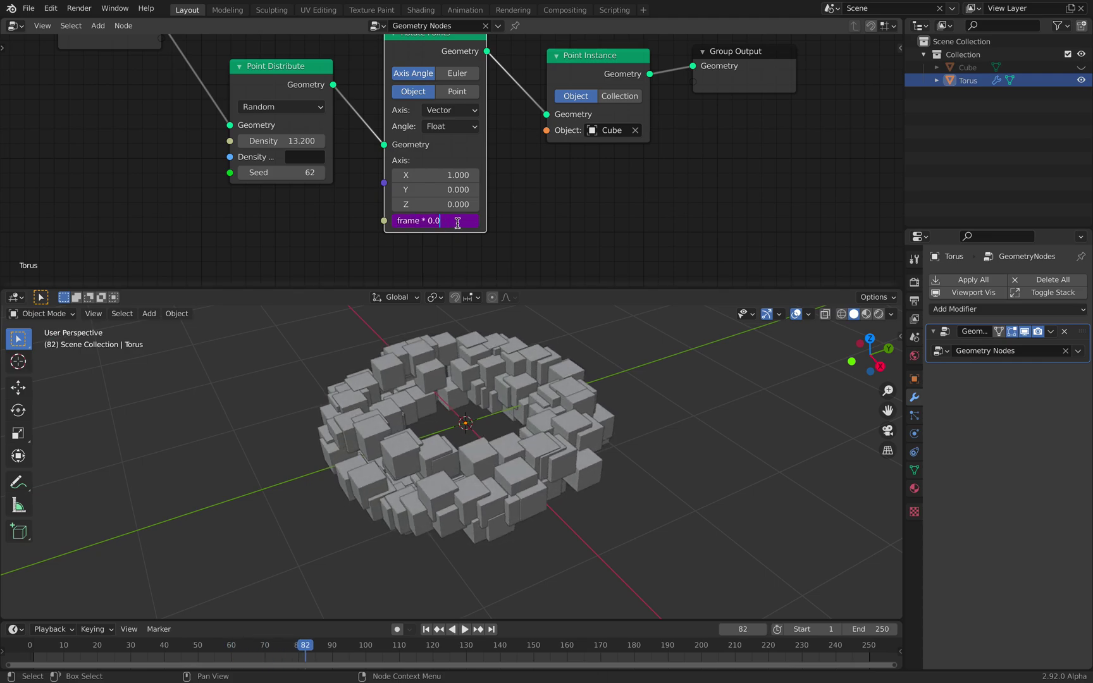
key("Return")
key("space")
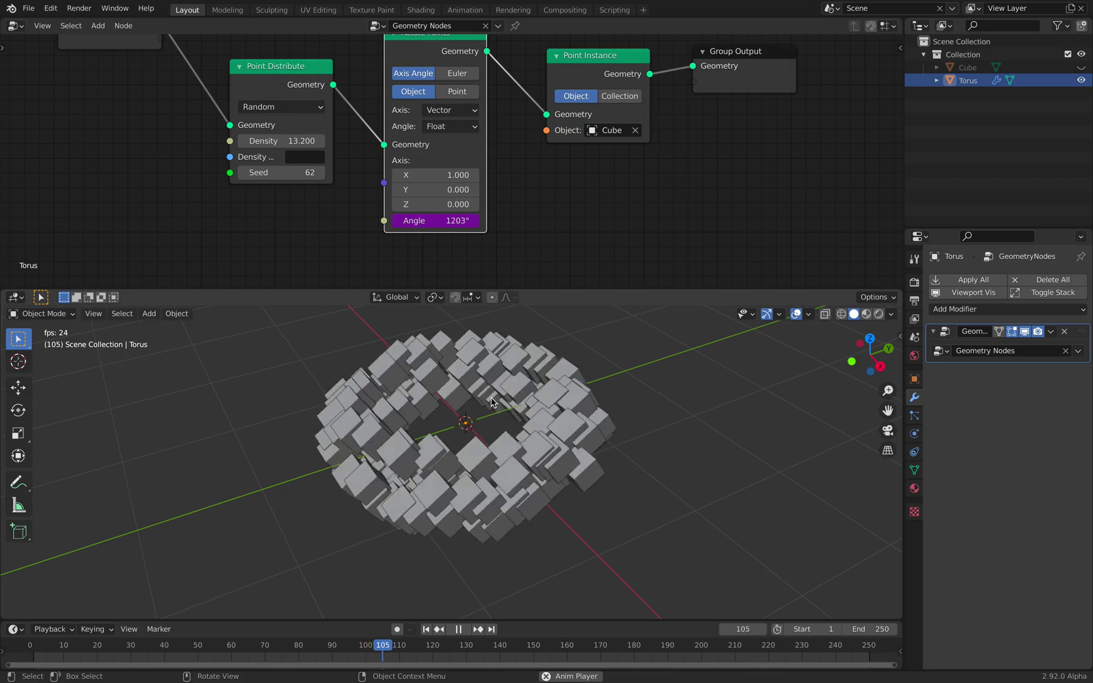
middle_click_drag(459, 387, 505, 387)
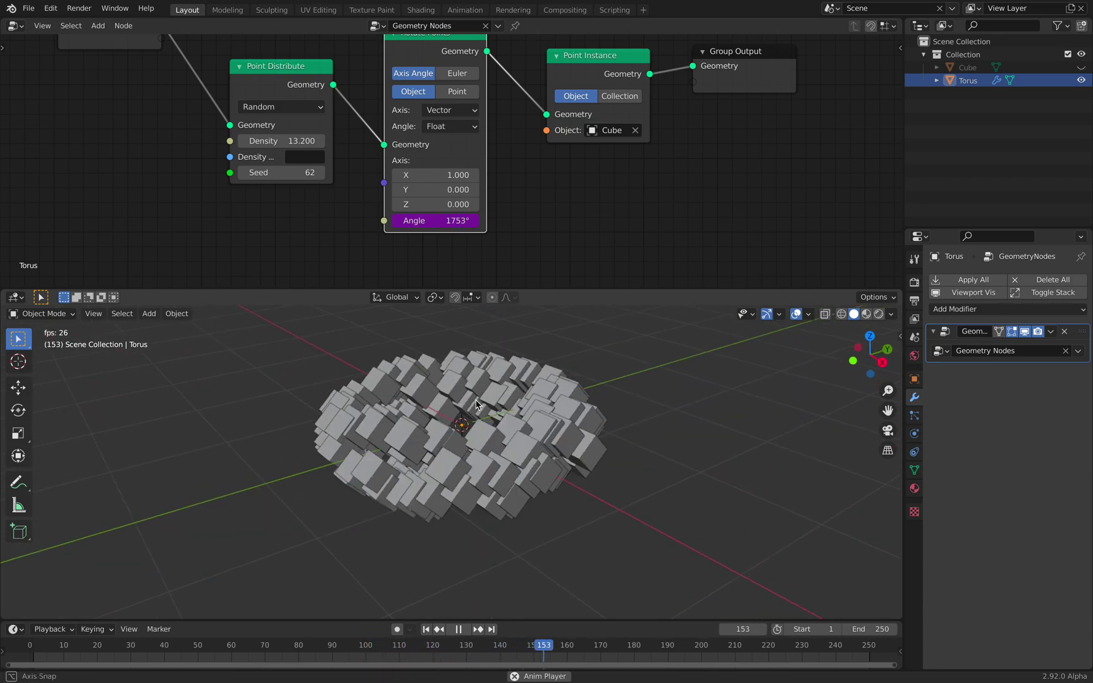
key("space")
Spread the nodes from Group Input to Group Output across the node editor with wider gaps.
scroll(435, 180, "down", 1)
middle_click_drag(435, 180, 520, 186)
middle_click_drag(258, 58, 277, 125)
left_click_drag(238, 105, 127, 104)
left_click_drag(406, 155, 320, 137)
left_click_drag(538, 117, 545, 114)
left_click_drag(689, 138, 738, 125)
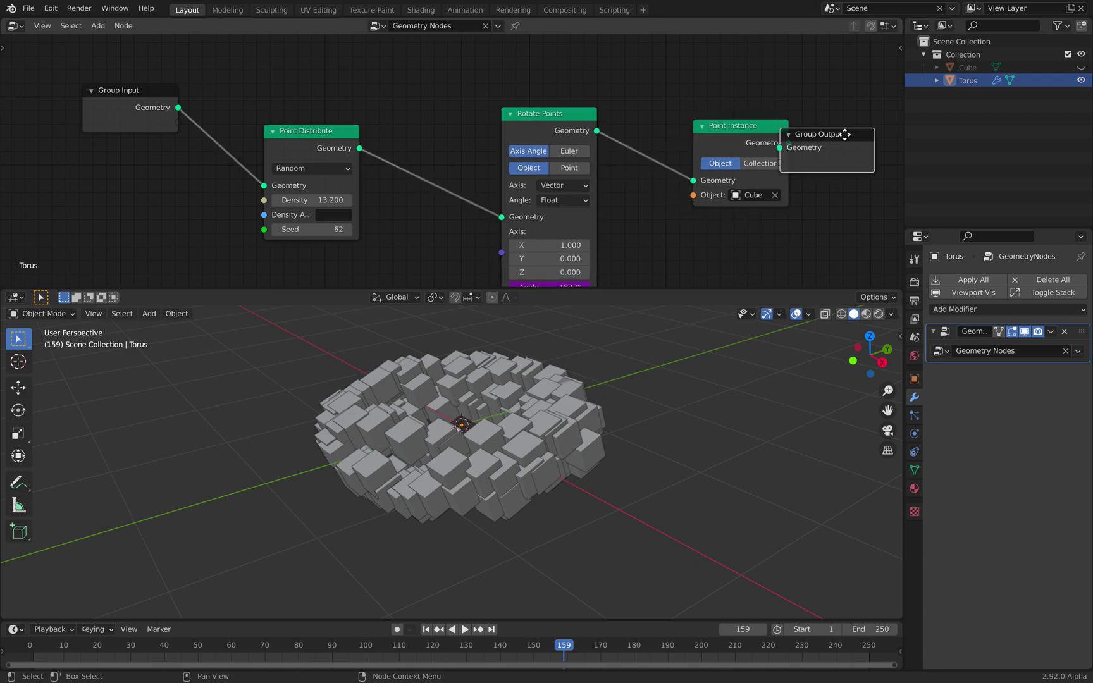
left_click_drag(822, 134, 860, 134)
left_click(28, 9)
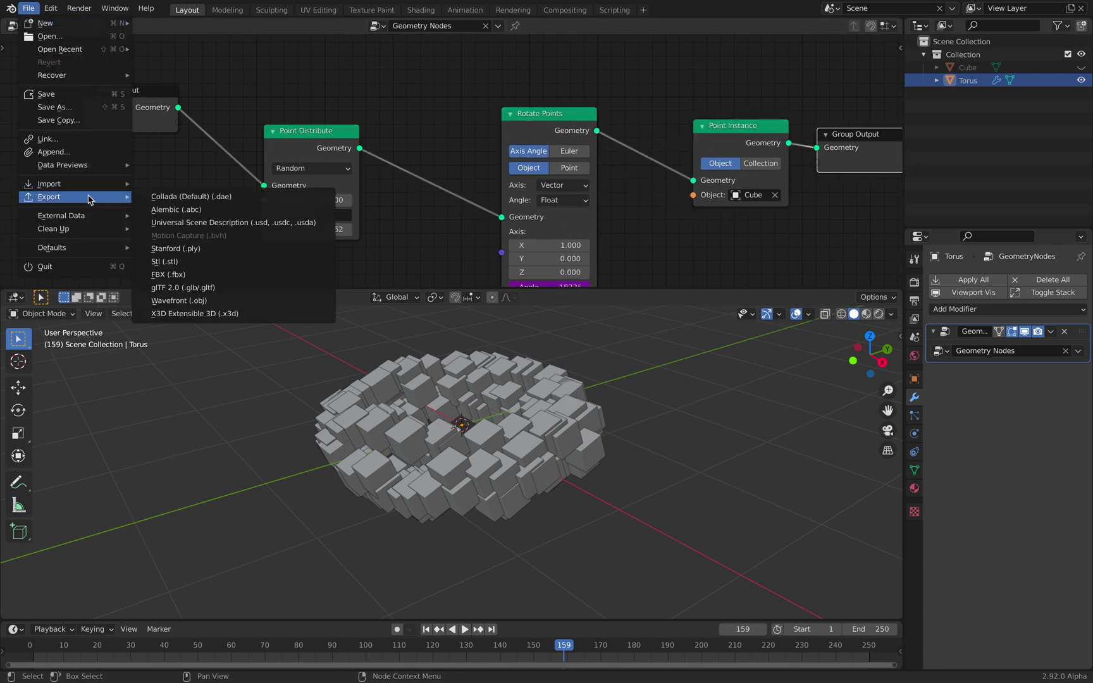
middle_click_drag(473, 117, 485, 102)
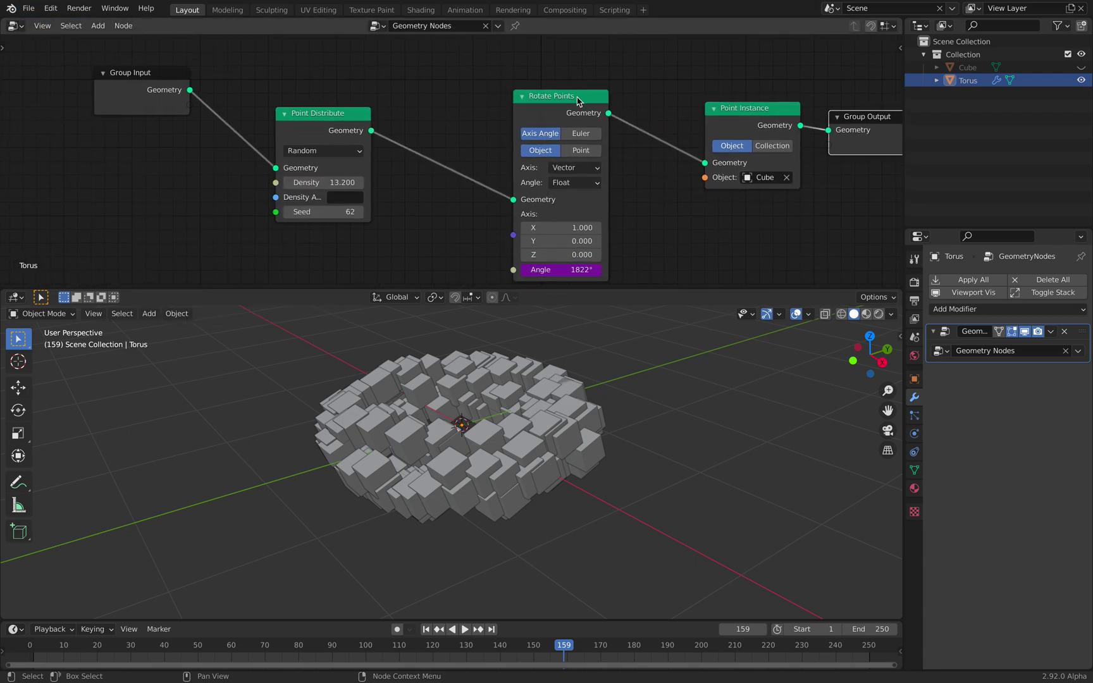
Make room beside Rotate Points and insert an Attribute Randomize node between Point Distribute and Rotate Points.
left_click_drag(576, 97, 593, 89)
scroll(507, 135, "down", 2)
middle_click_drag(496, 144, 487, 122)
left_click_drag(530, 93, 559, 92)
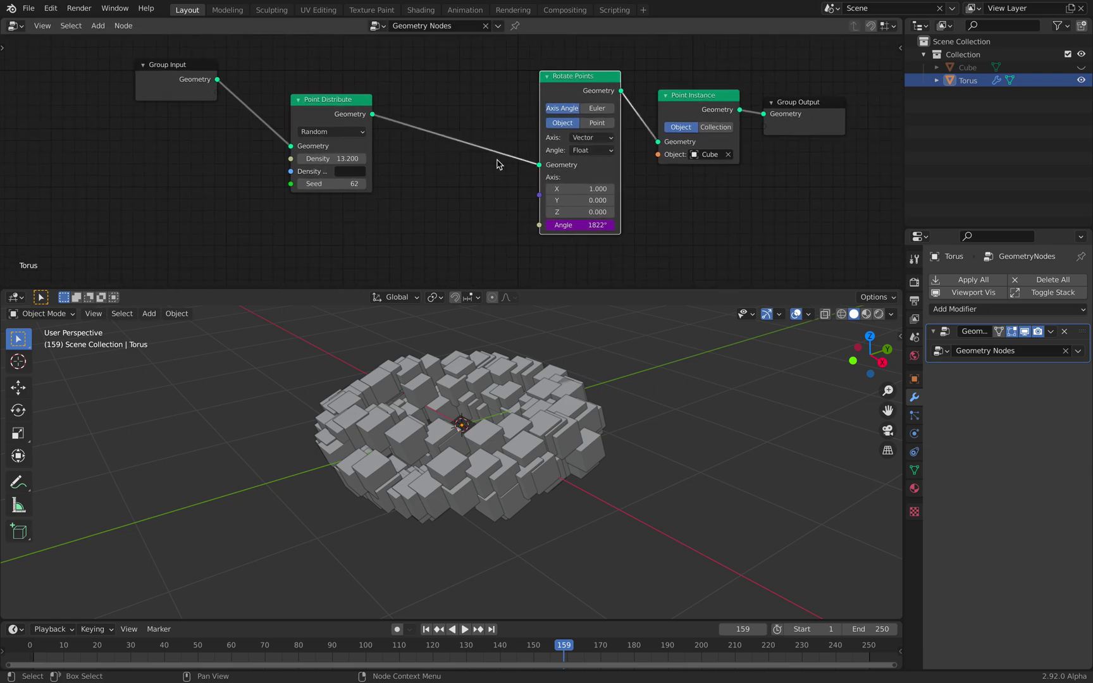
key("shift+a")
mouse_move(464, 174)
mouse_move(443, 127)
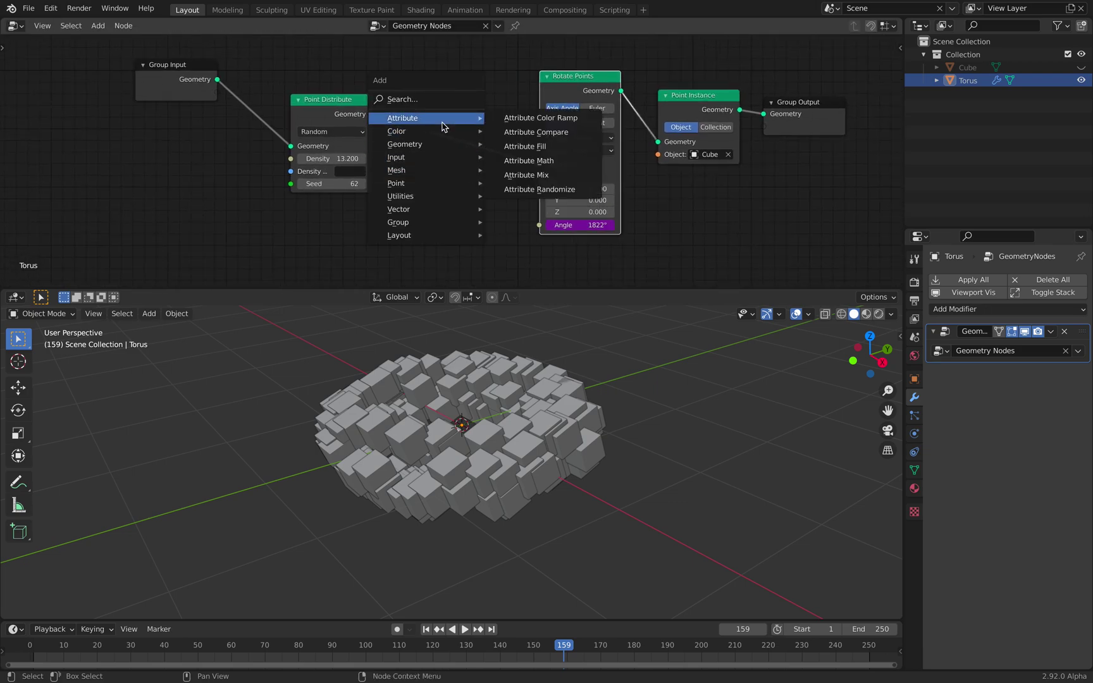
left_click(540, 190)
left_click(446, 155)
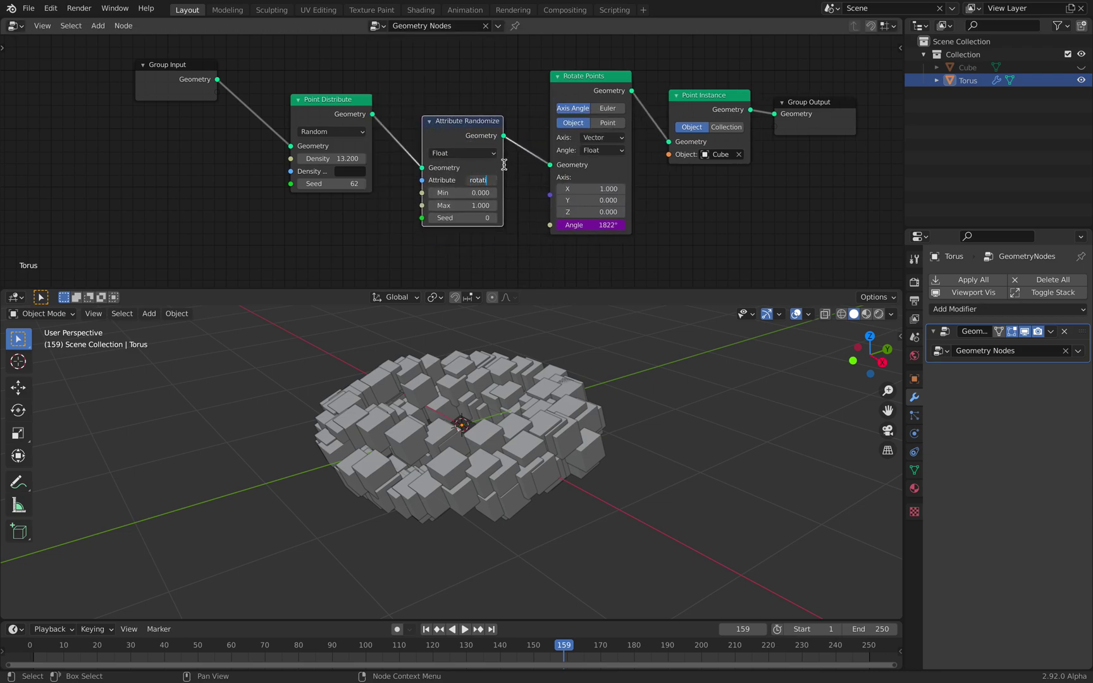
Set Attribute Randomize to randomize rotation as a Vector with seed 94, and preview the animation.
scroll(458, 153, "up", 1)
left_click(464, 151)
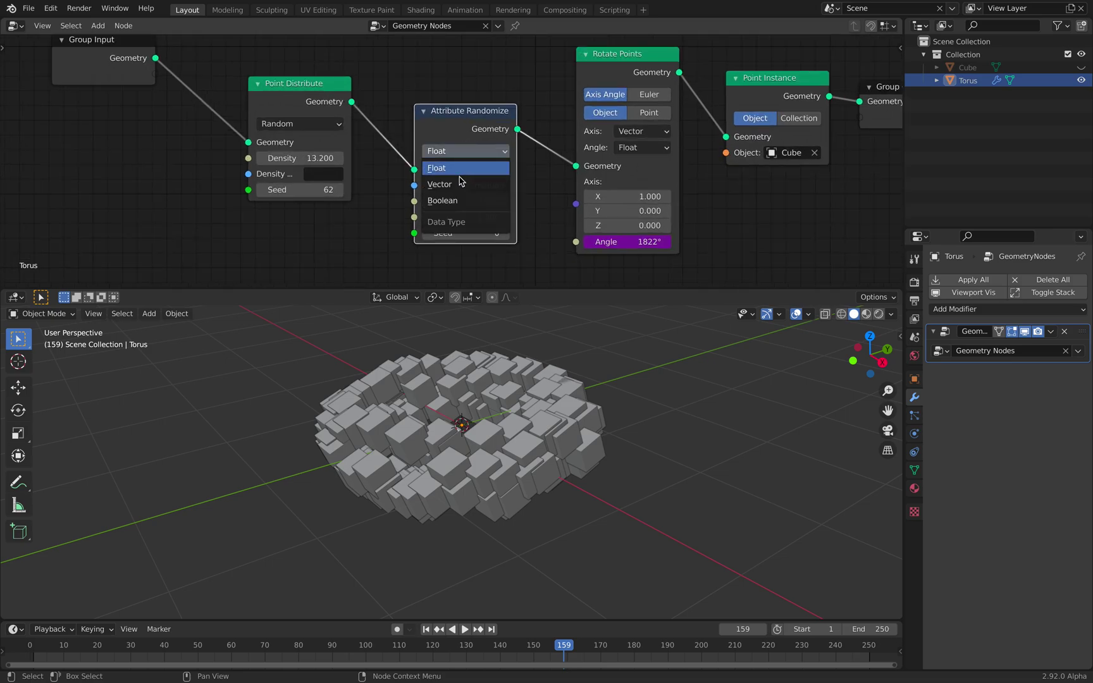
left_click(463, 169)
middle_click_drag(552, 437, 551, 439)
scroll(507, 264, "down", 1)
middle_click_drag(508, 264, 500, 177)
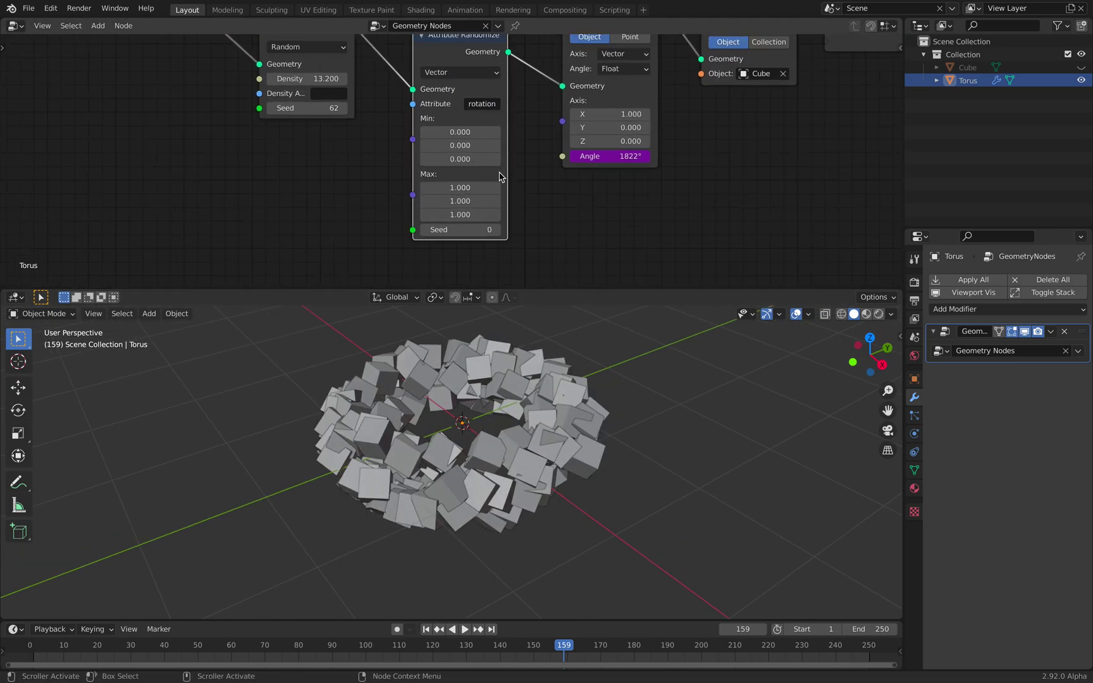
left_click_drag(465, 227, 489, 228)
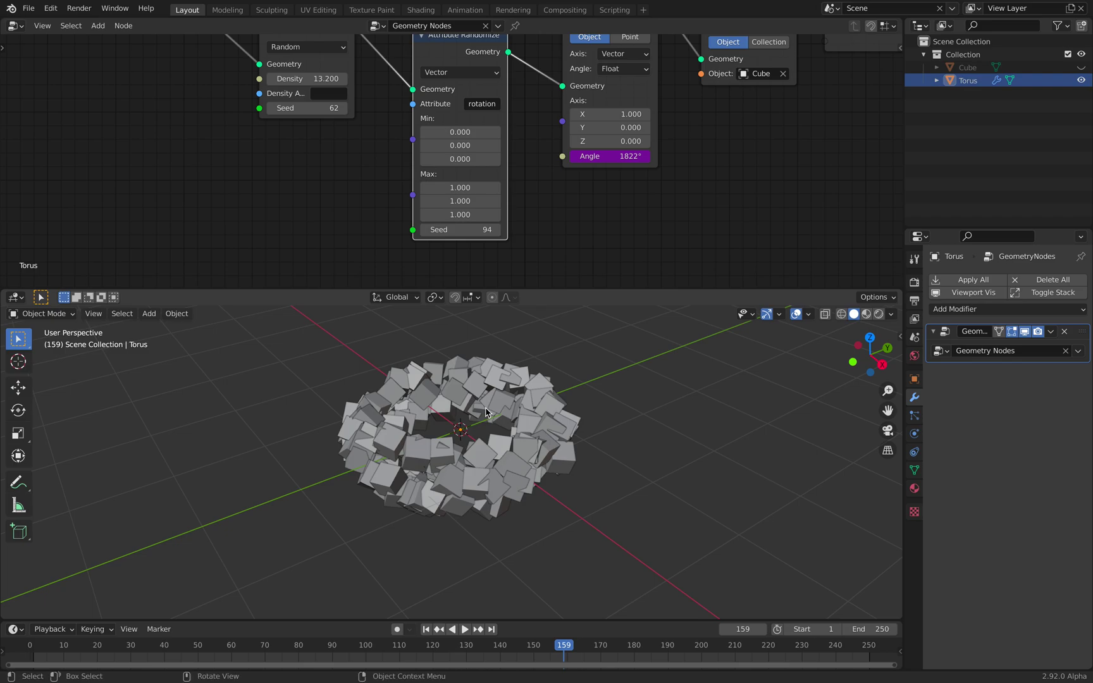
key("space")
middle_click_drag(487, 412, 506, 392)
key("space")
Set all Attribute Randomize minimum values to -3.2 and maximum values to 4.2, and play the animation.
left_click_drag(461, 133, 488, 214)
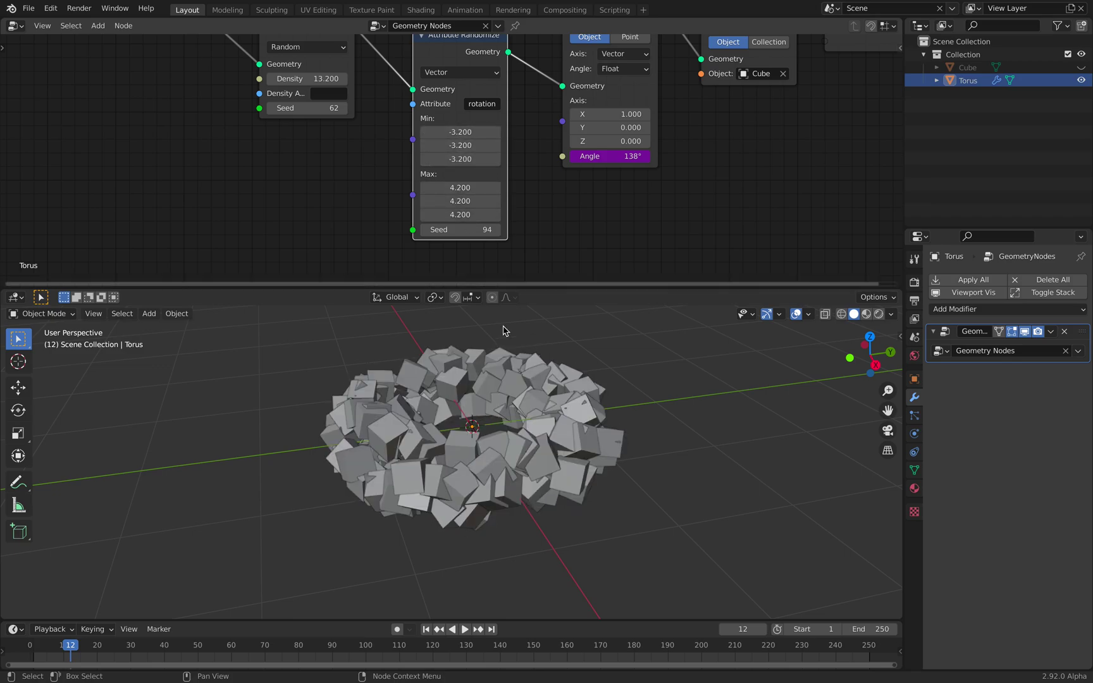
key("space")
middle_click_drag(506, 334, 520, 442)
key("space")
Try Point instead of Object as the Rotate Points space and play the animation from several angles.
middle_click_drag(655, 156, 602, 208)
scroll(638, 171, "up", 1)
scroll(517, 106, "up", 1)
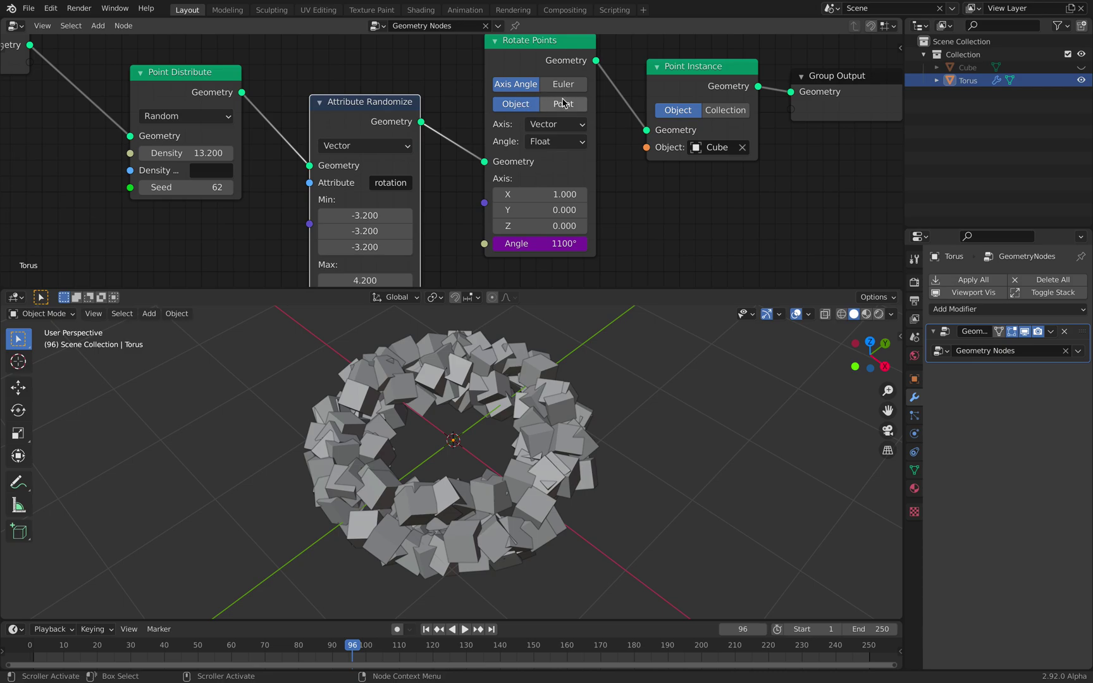
scroll(566, 437, "down", 1)
middle_click_drag(568, 441, 481, 440)
key("space")
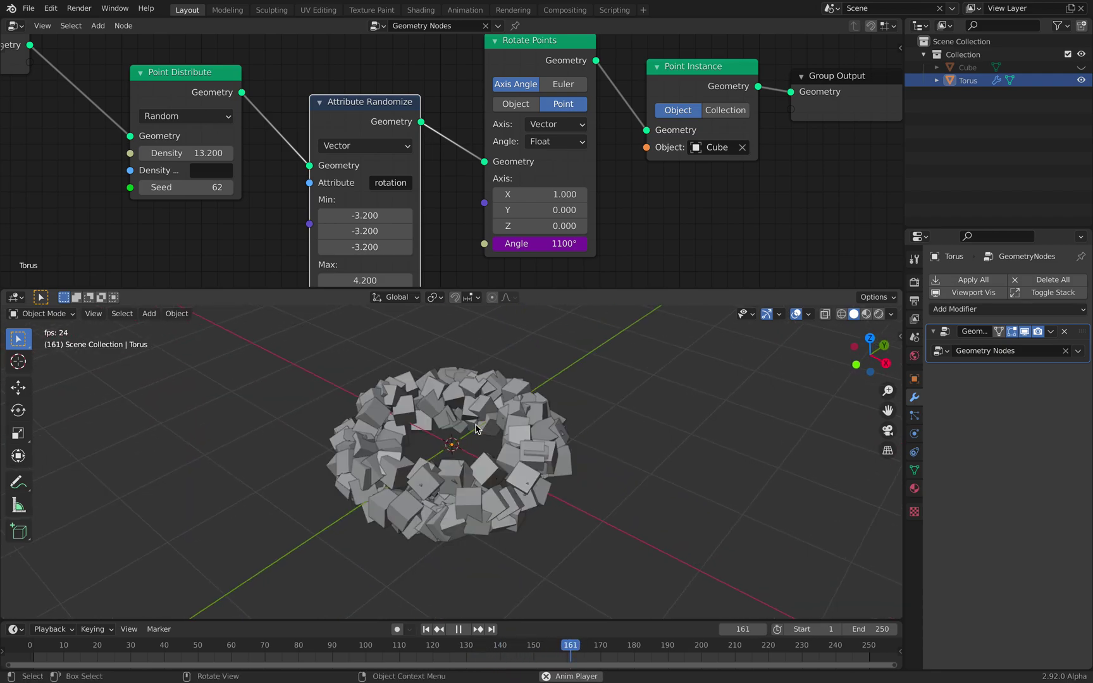
middle_click_drag(477, 429, 469, 429)
scroll(469, 430, "up", 1)
key("space")
Set the Attribute Randomize seed to 184 and preview the animated torus.
middle_click_drag(382, 277, 371, 219)
key("space")
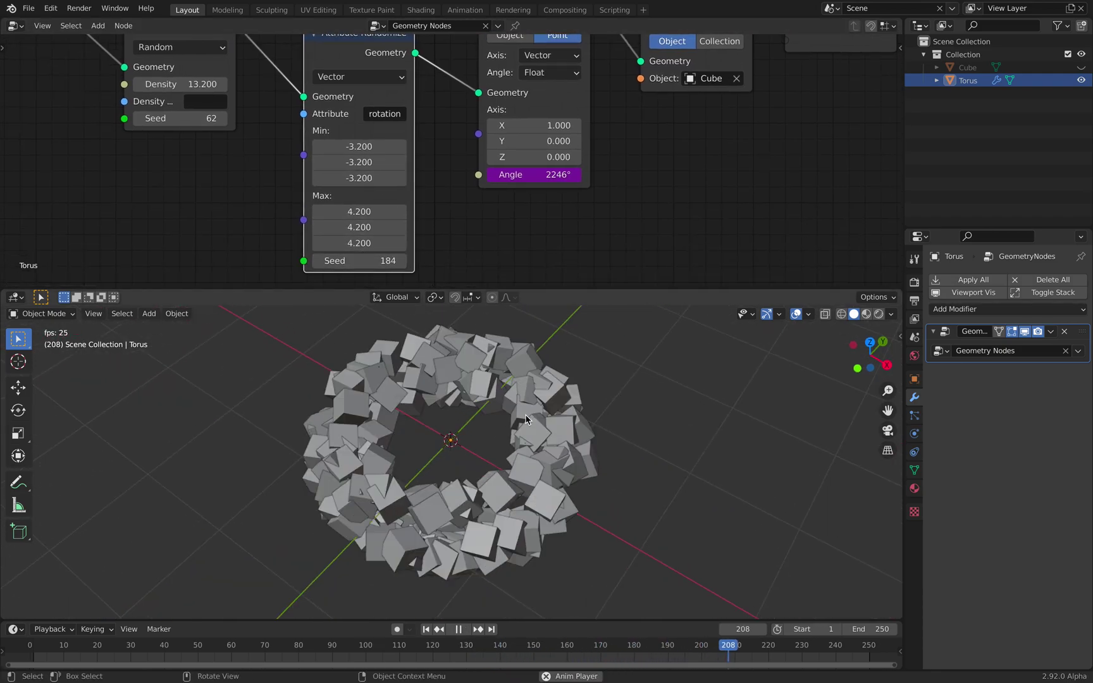
middle_click_drag(525, 420, 485, 424)
key("space")
Set the Rotate Points space back to Object and play the animation to compare the motion.
middle_click_drag(568, 130, 551, 156)
scroll(551, 155, "down", 1)
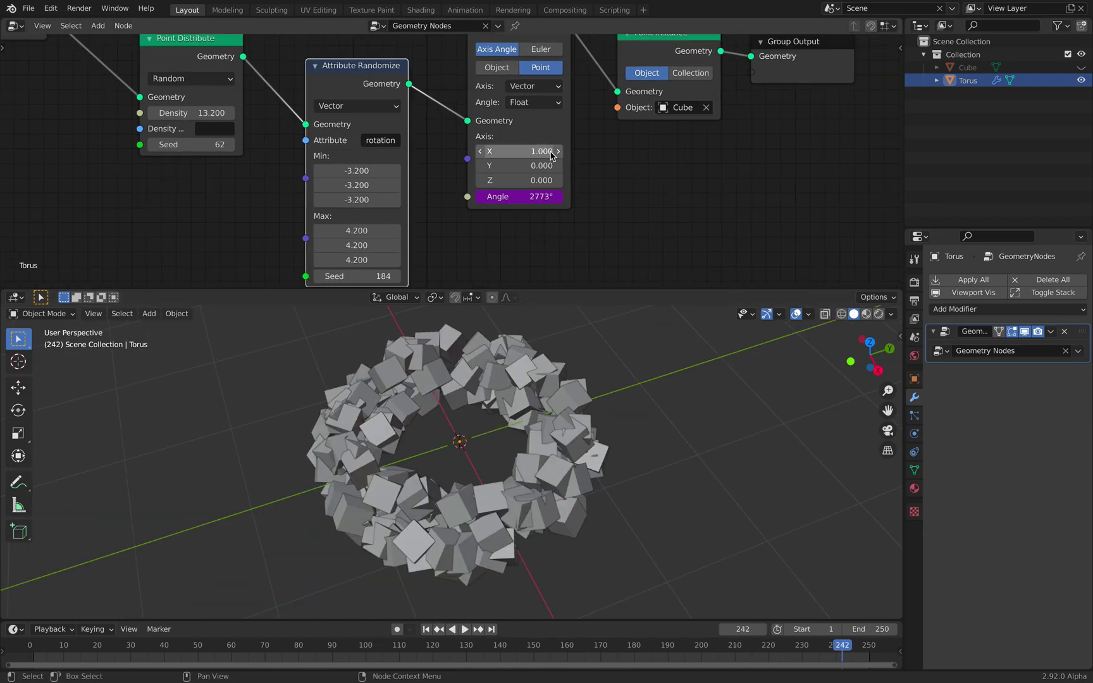
left_click(497, 67)
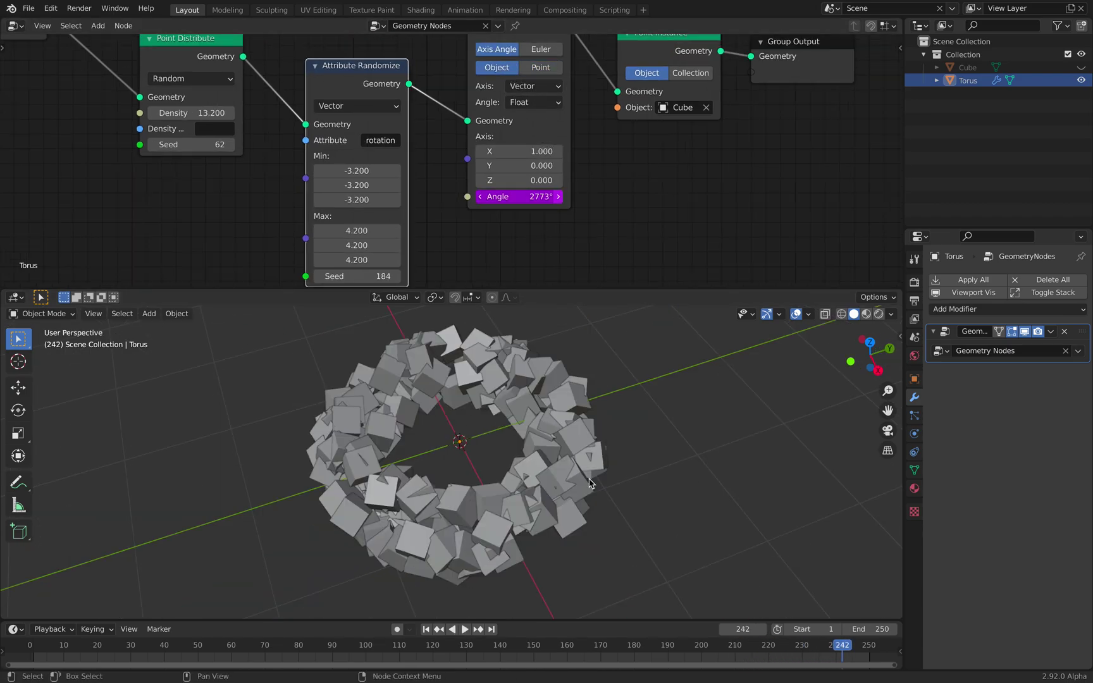
key("space")
mouse_move(537, 471)
middle_mouse_down()
mouse_move(562, 472)
mouse_move(539, 468)
middle_mouse_up()
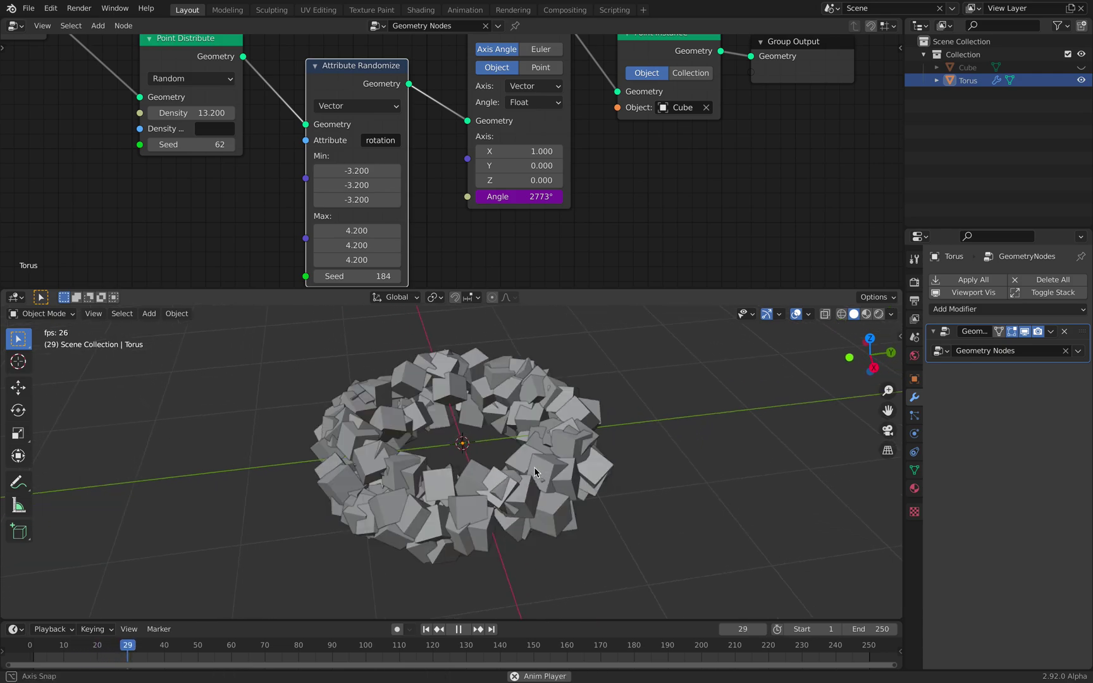
key("space")
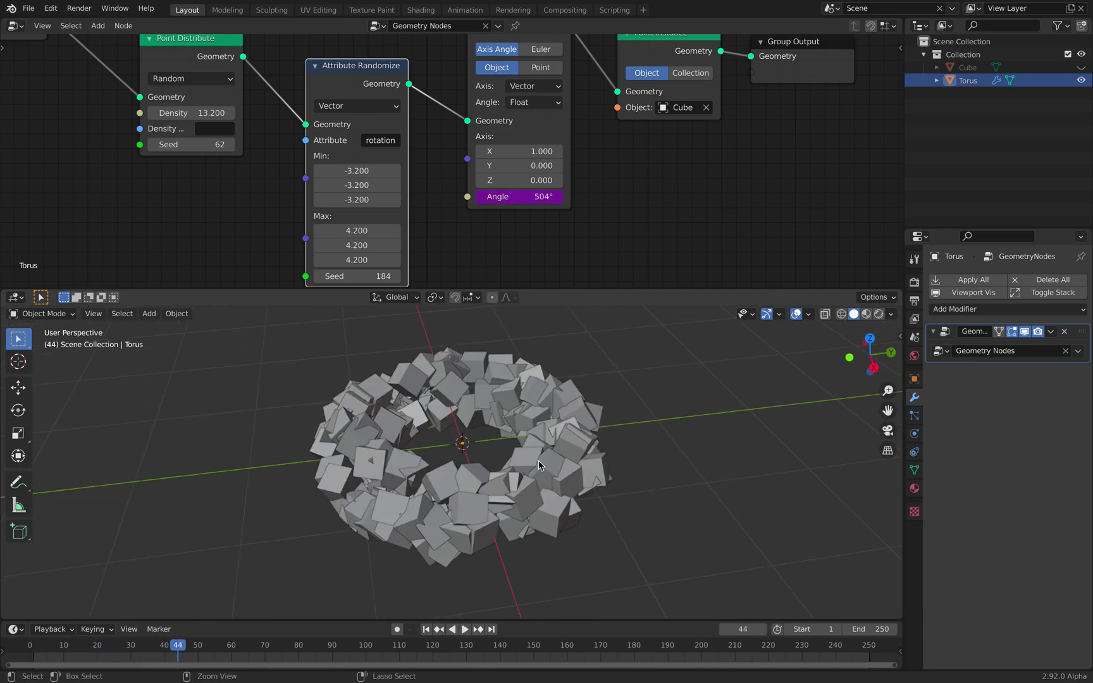
Save the file to the Desktop as pointrot_001.blend and briefly play the animation.
key("ctrl+s")
left_click(416, 540)
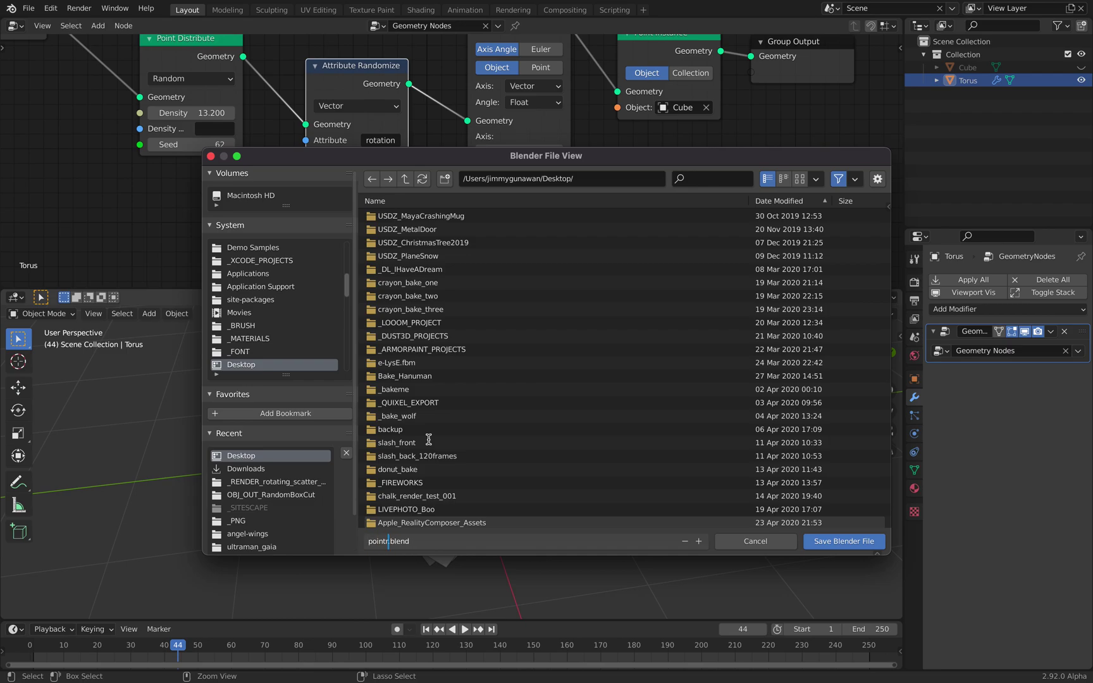
type("pointrot_001")
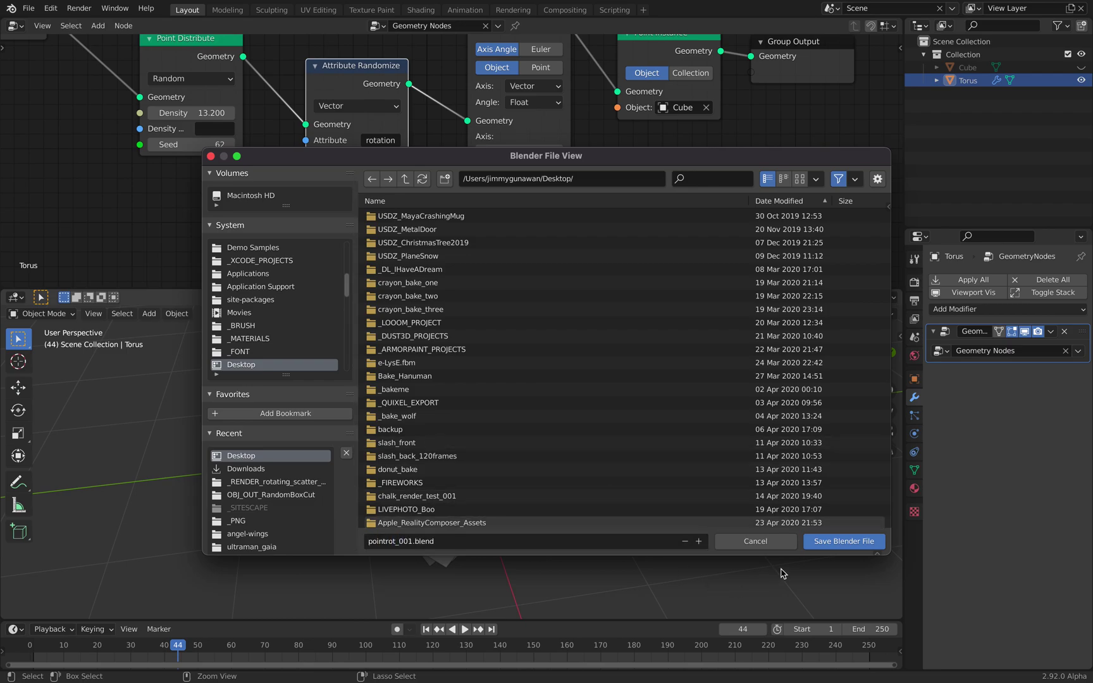
left_click(836, 542)
key("space")
key("space")
middle_click_drag(605, 479, 587, 463)
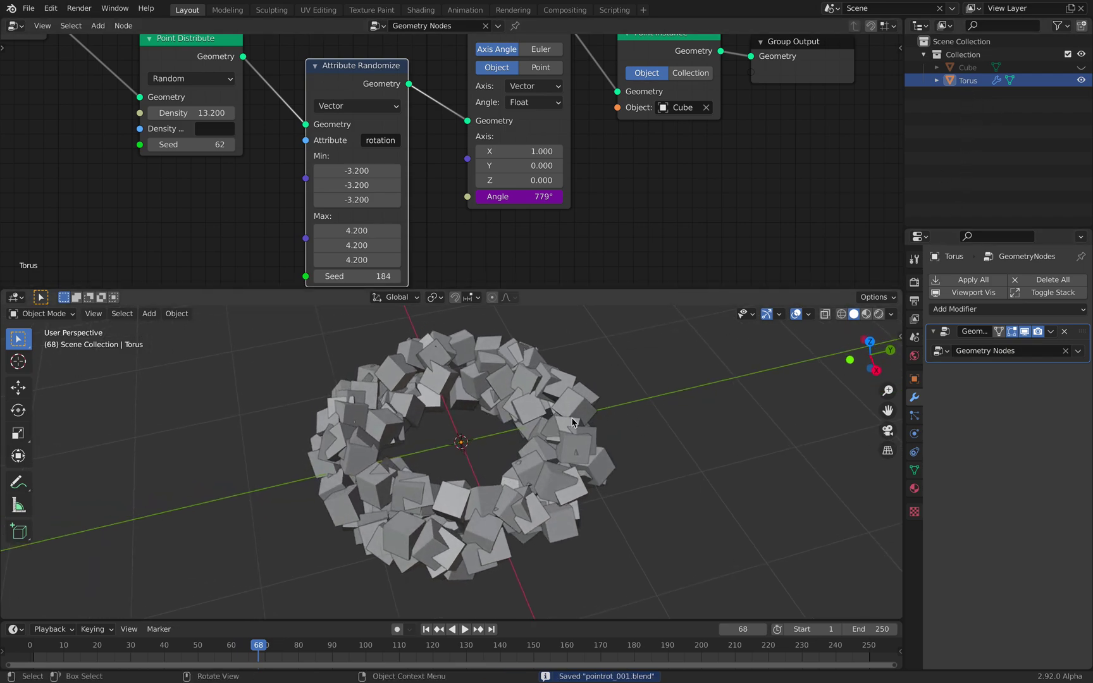
Add a Wave modifier to the torus and place it above the Geometry Nodes modifier in the stack.
left_click(952, 310)
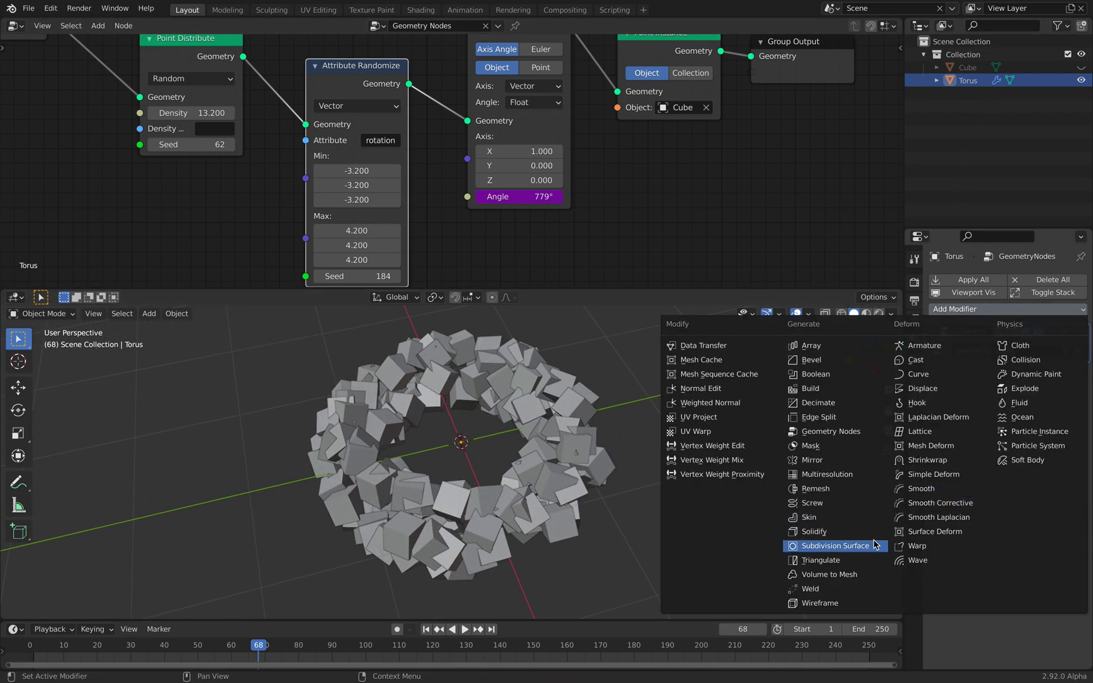
left_click(906, 561)
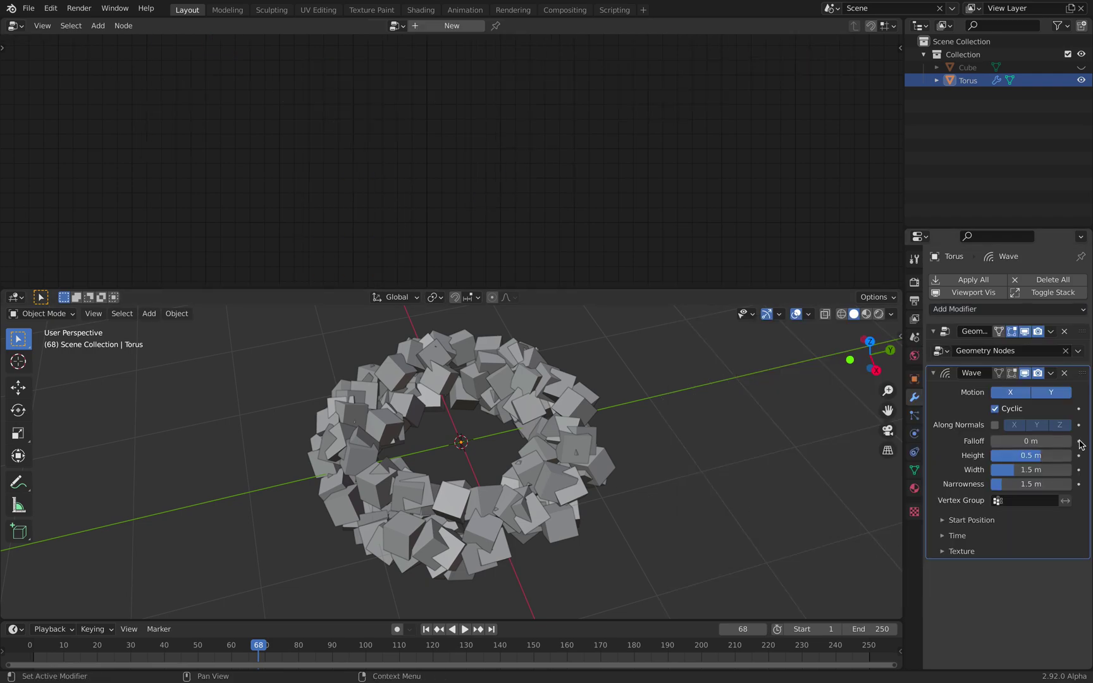
left_click_drag(1085, 372, 1084, 330)
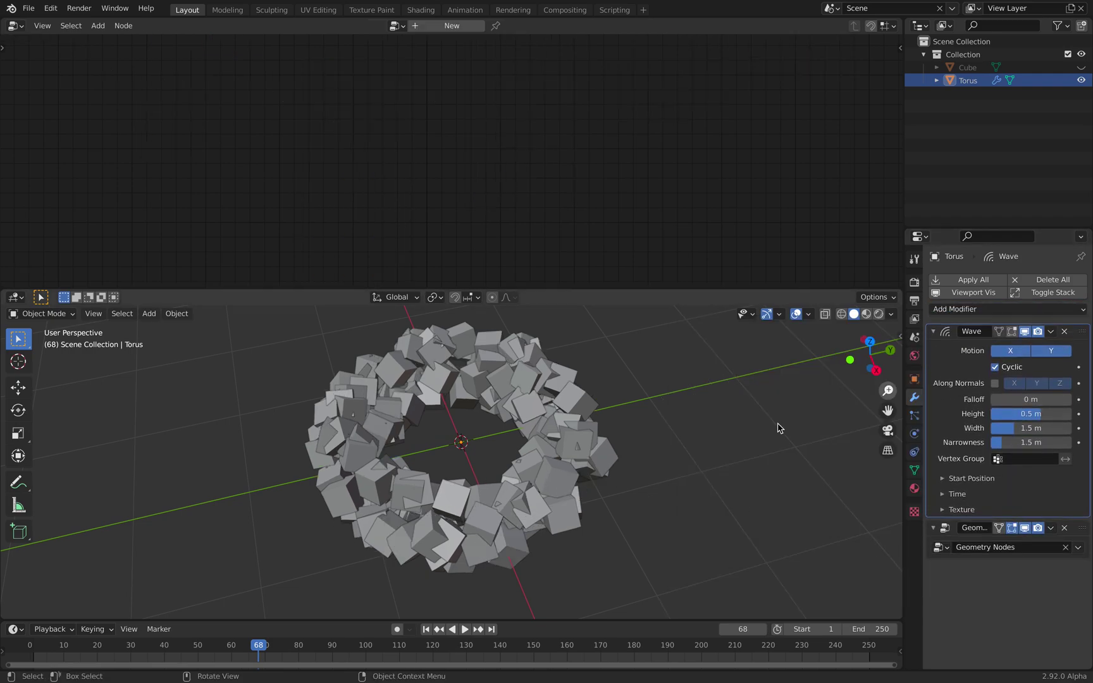
Play the animation to preview the Wave deformation on the cube torus and save the file.
key("space")
middle_click_drag(695, 419, 689, 453)
key("space")
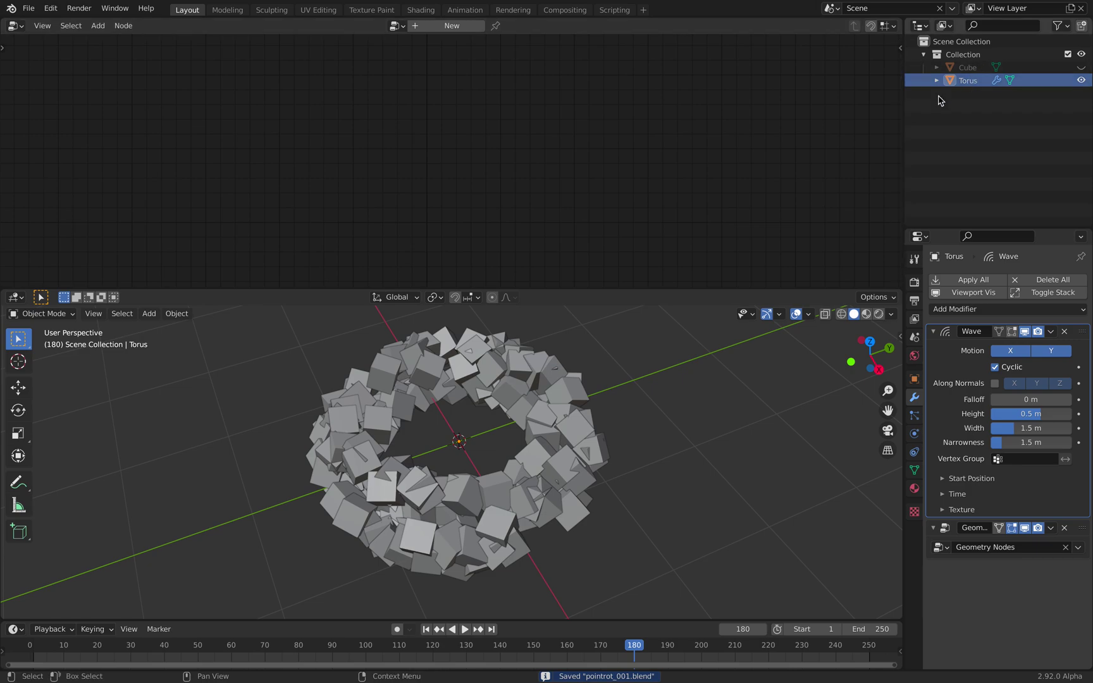
Try a Remesh modifier below Geometry Nodes on the selected torus and remove it.
middle_click_drag(570, 432, 568, 424)
left_click(573, 416)
left_click(964, 309)
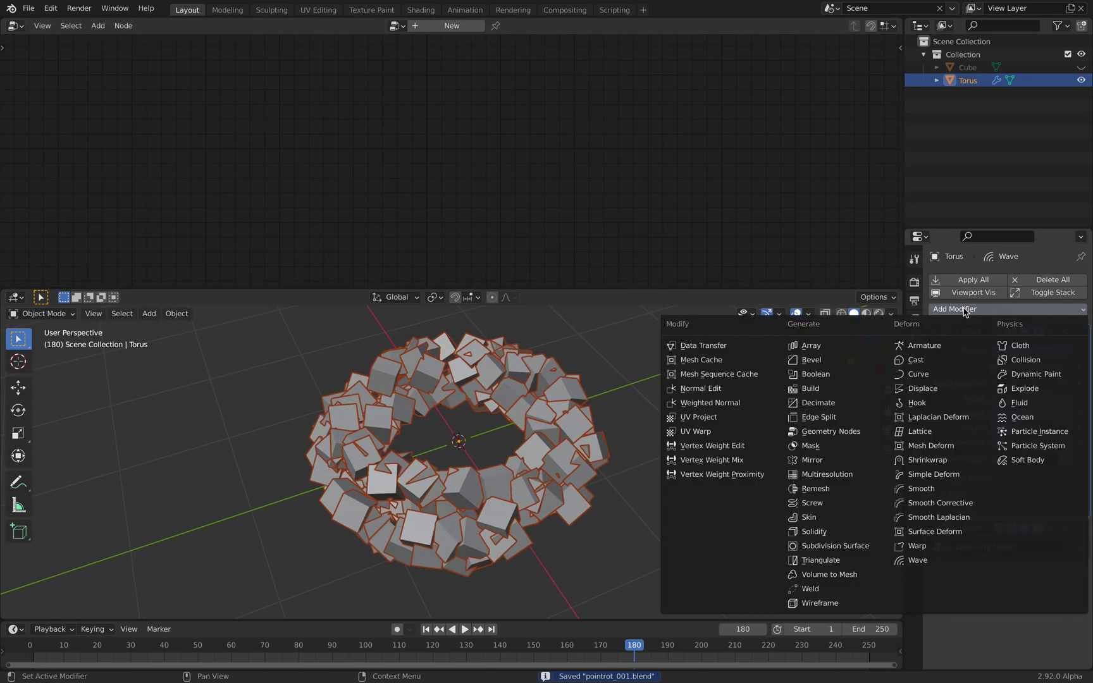
left_click(862, 490)
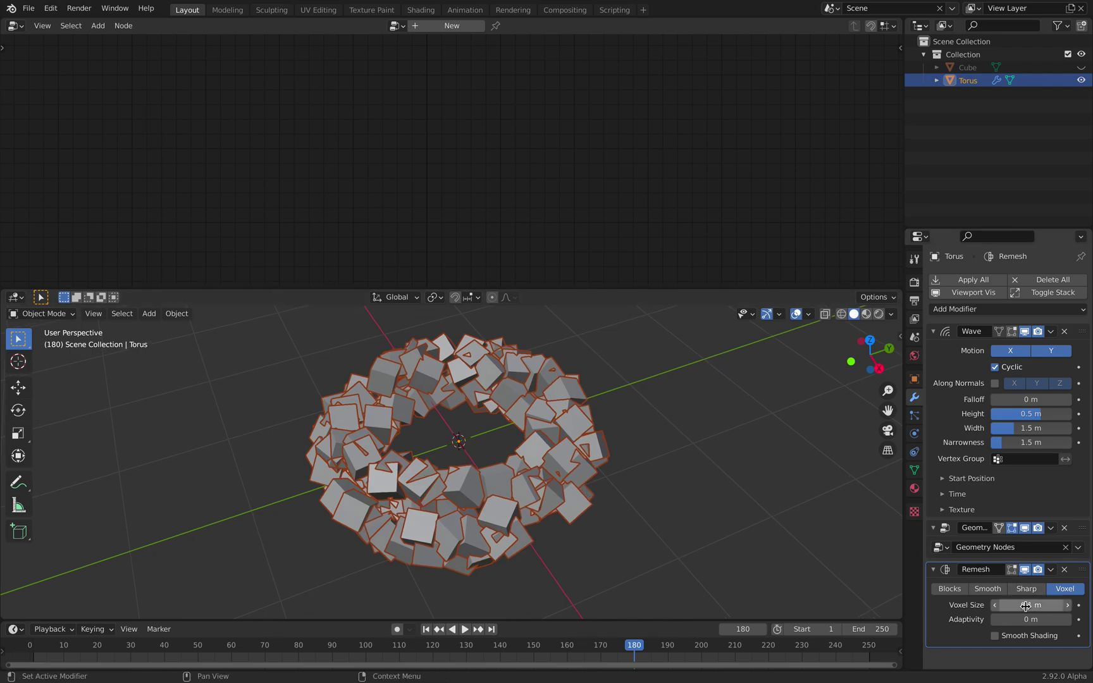
left_click(1066, 571)
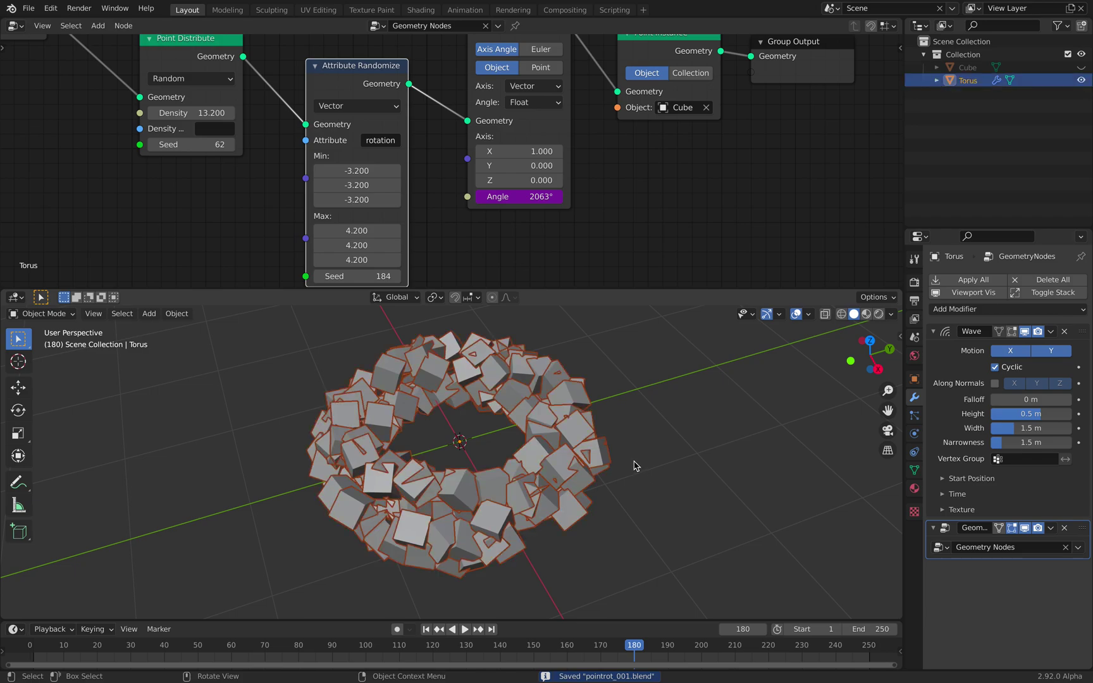
Export the scene to the Desktop as Alembic file pointrot_001.abc with Use Instancing off and Visible Objects on.
left_click(28, 9)
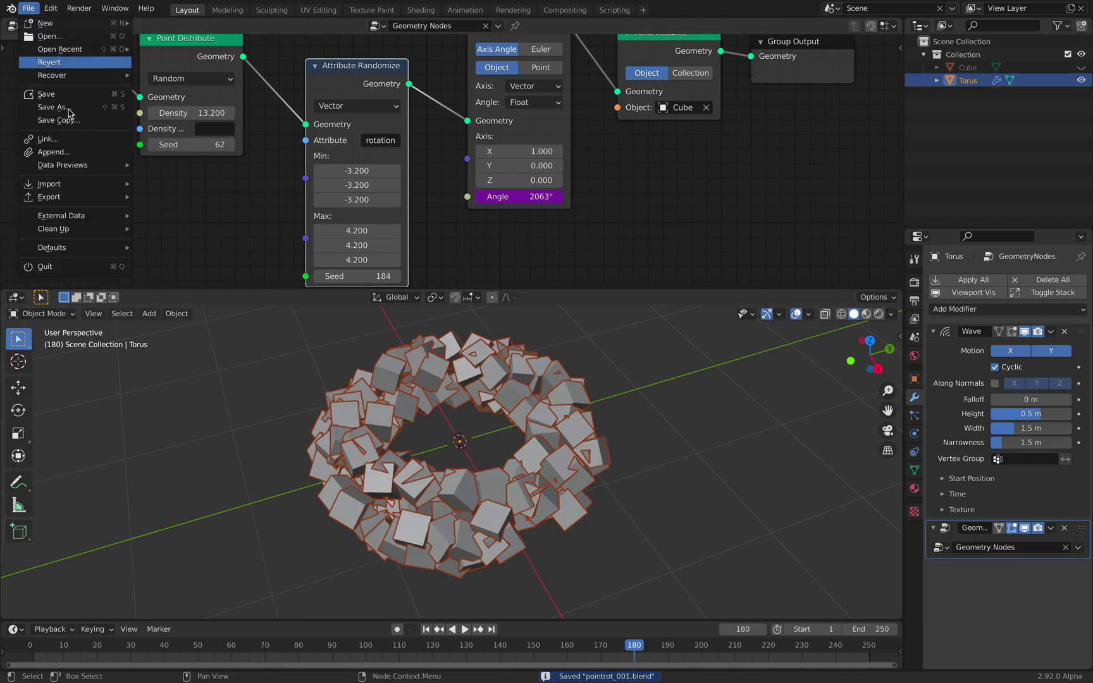
mouse_move(75, 198)
left_click(172, 211)
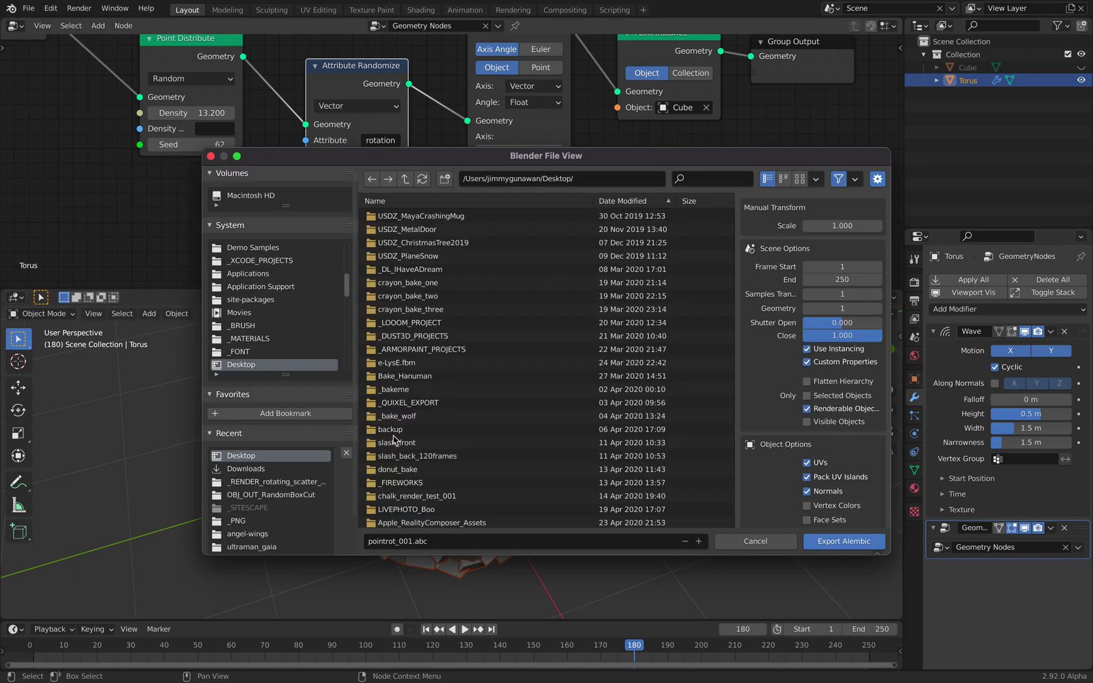
left_click(828, 352)
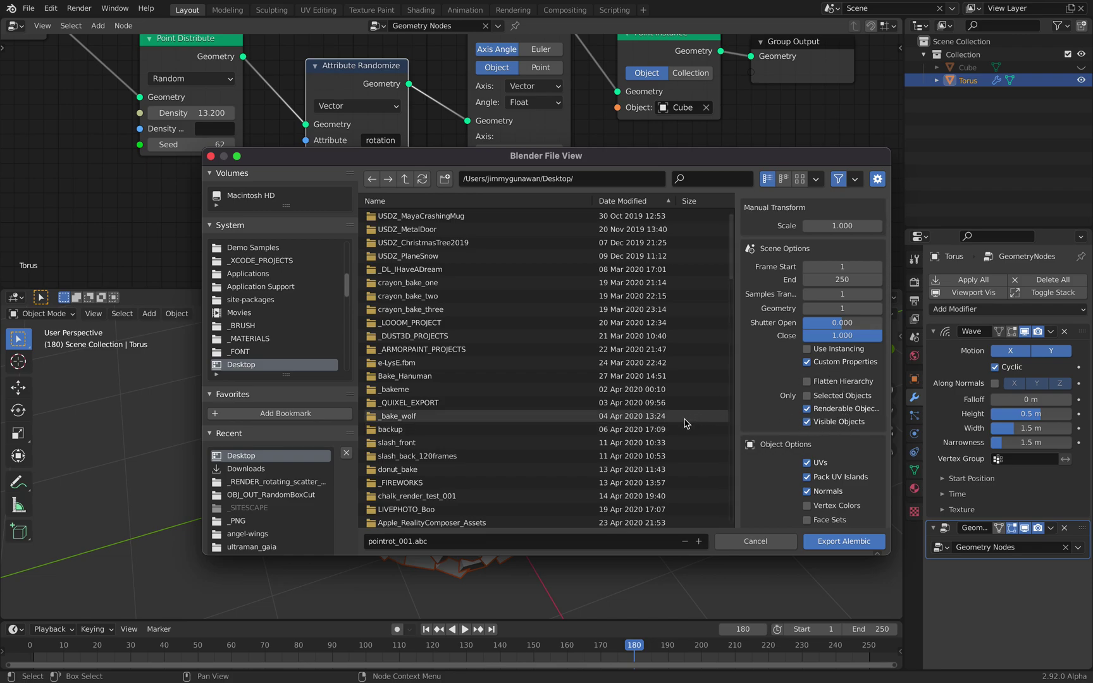
left_click(828, 542)
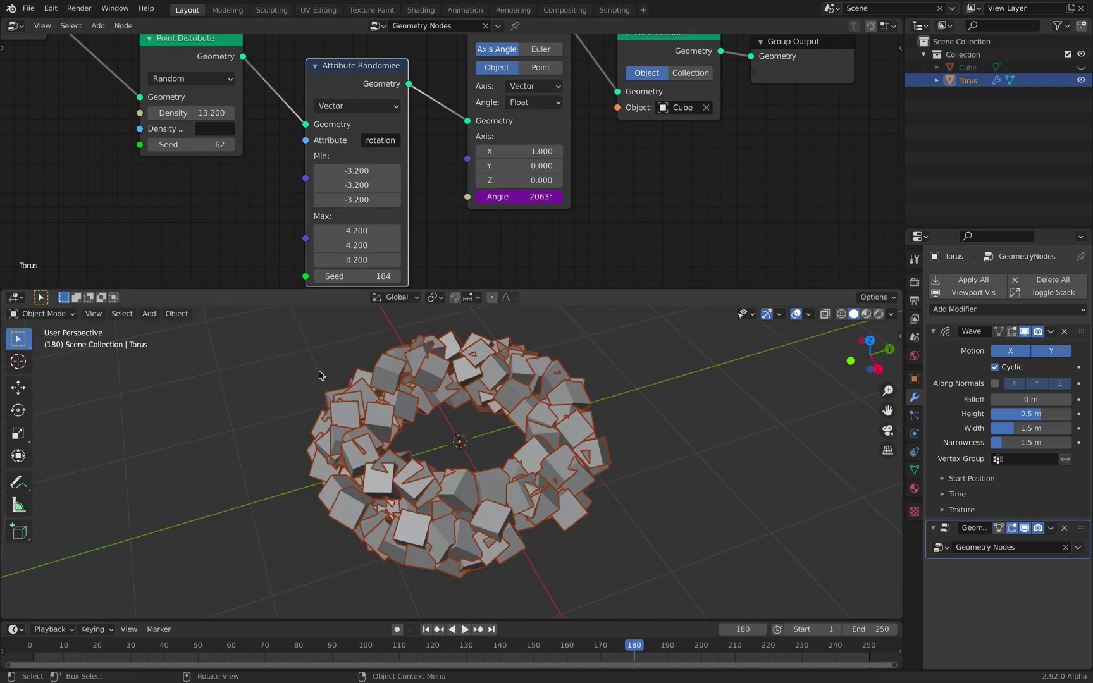
Import the Alembic file pointrot_001.abc from the Desktop, sorting the file list by newest date to find it.
left_click(28, 8)
mouse_move(74, 185)
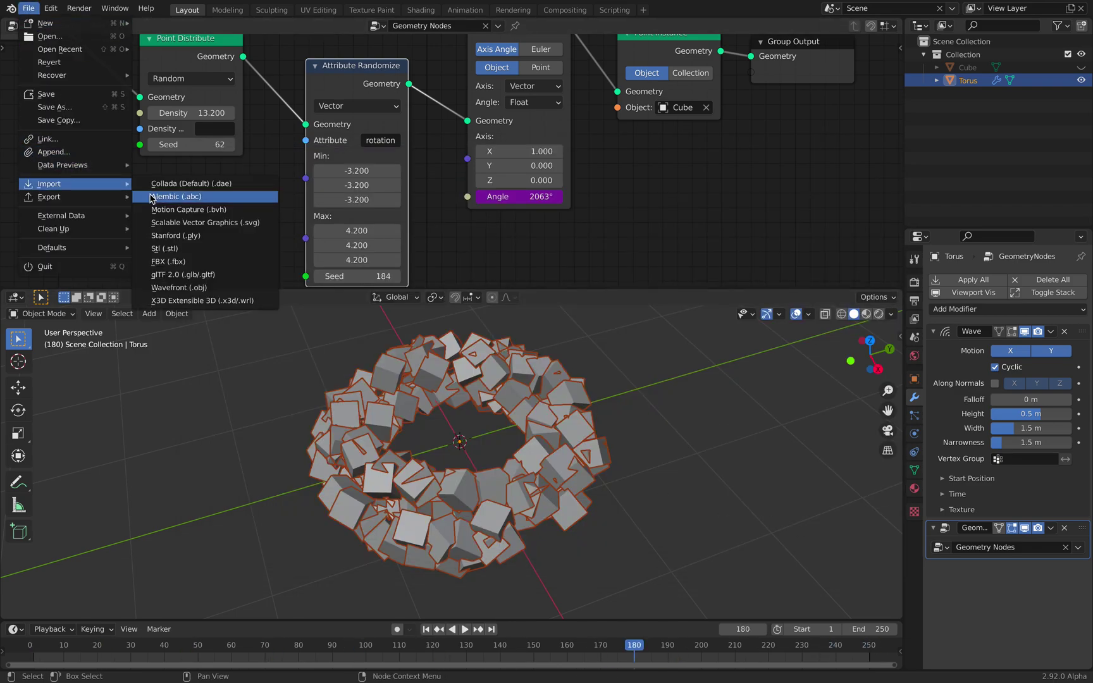
left_click(153, 197)
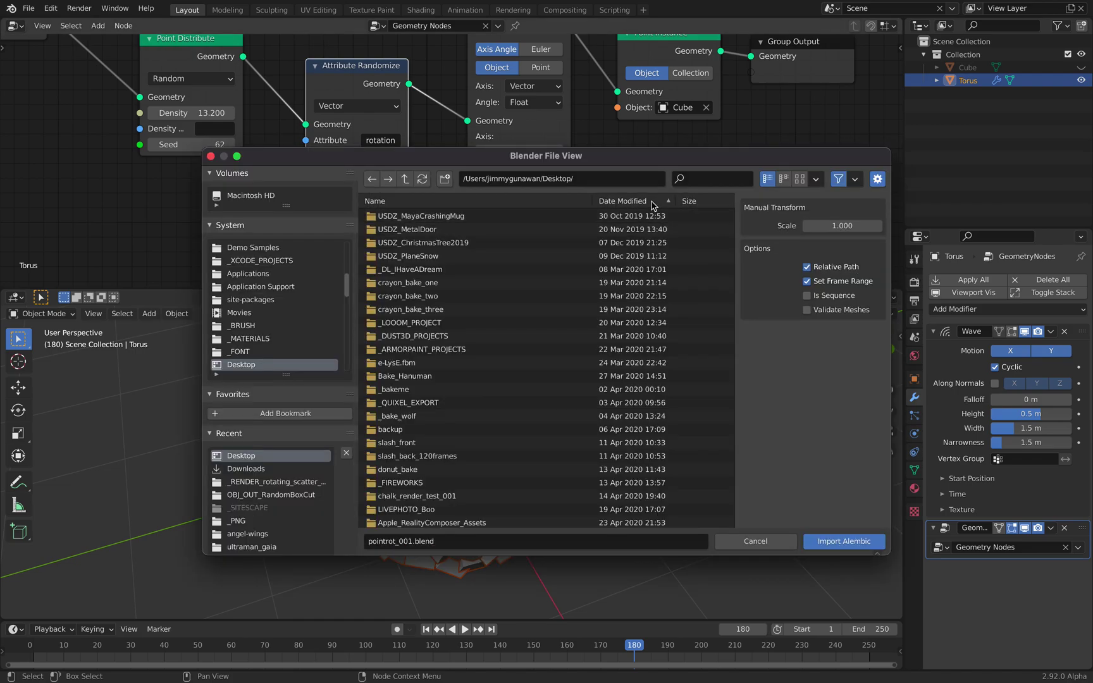
left_click(656, 203)
left_click_drag(730, 225, 753, 544)
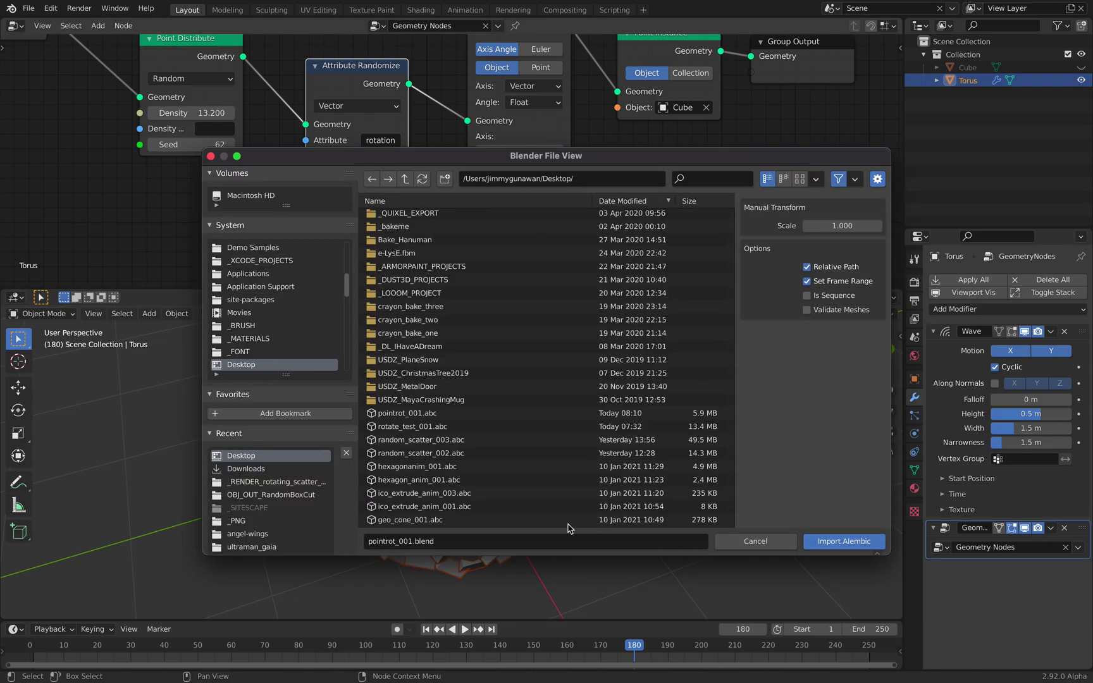
left_click(509, 414)
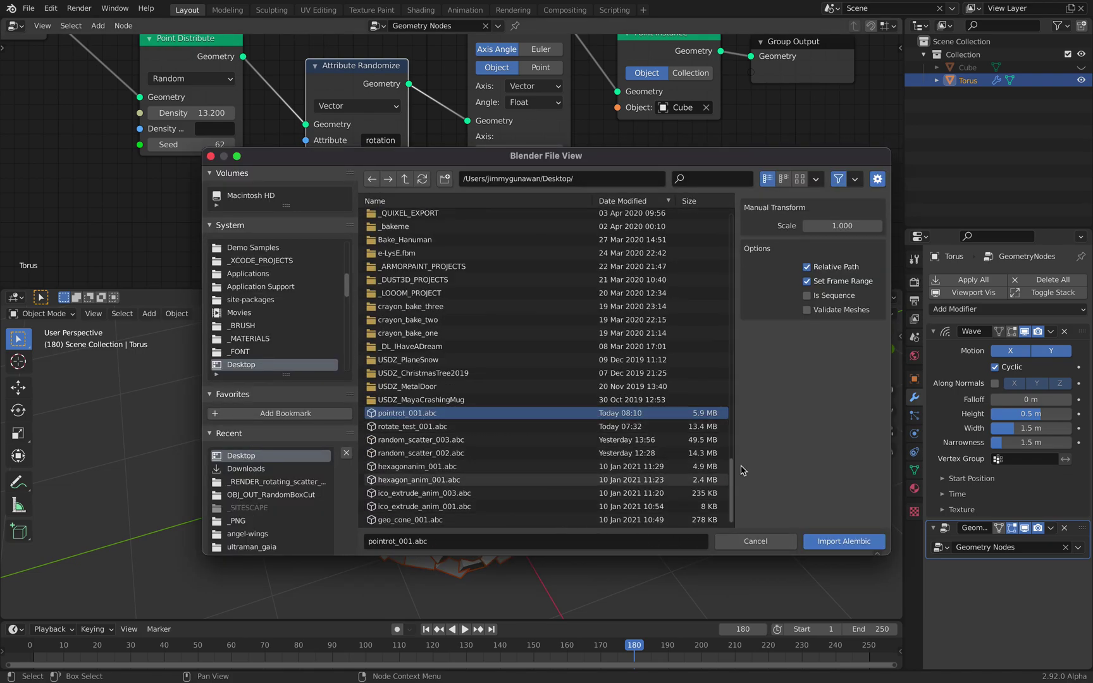
left_click(826, 543)
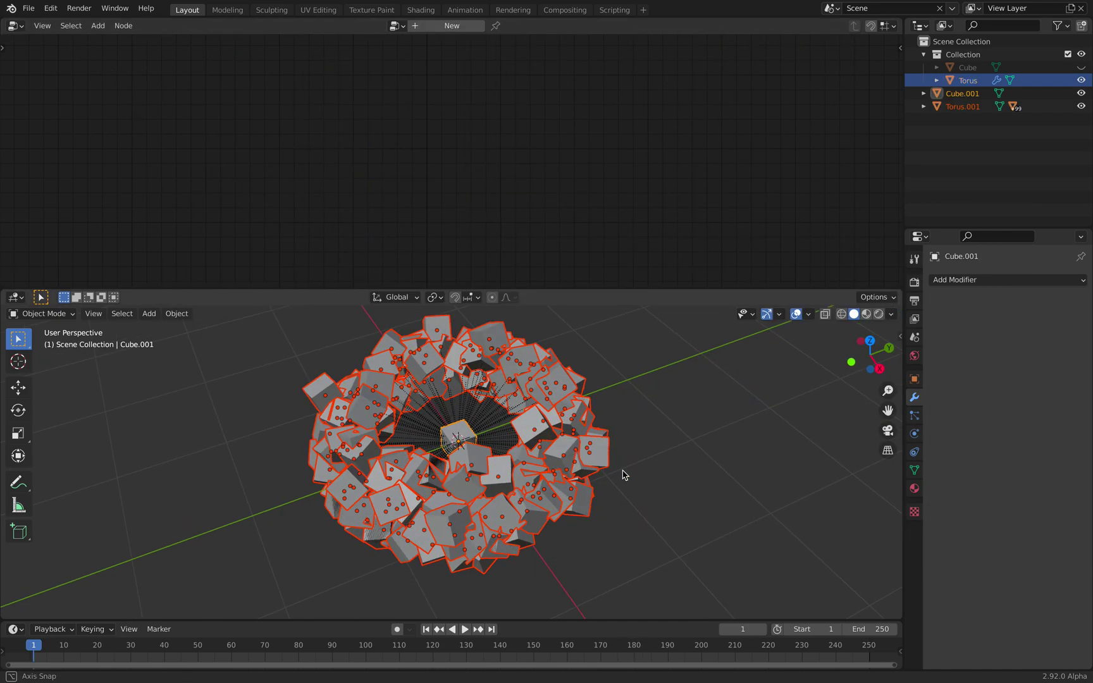
Move the imported Cube.001 and Torus.001 along the X axis, clear of the original torus.
left_click(956, 110)
left_click(958, 97, "shift")
scroll(573, 391, "down", 3)
middle_click_drag(503, 432, 543, 442)
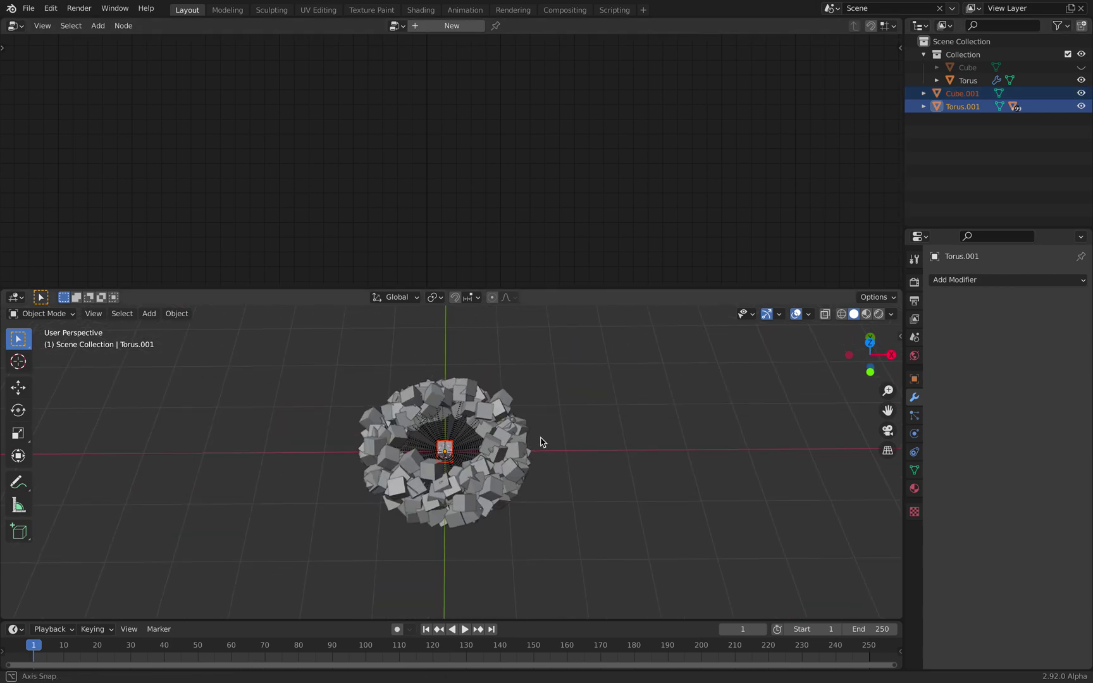
key("g")
key("x")
left_click(777, 436)
middle_click_drag(776, 436, 696, 433, "shift")
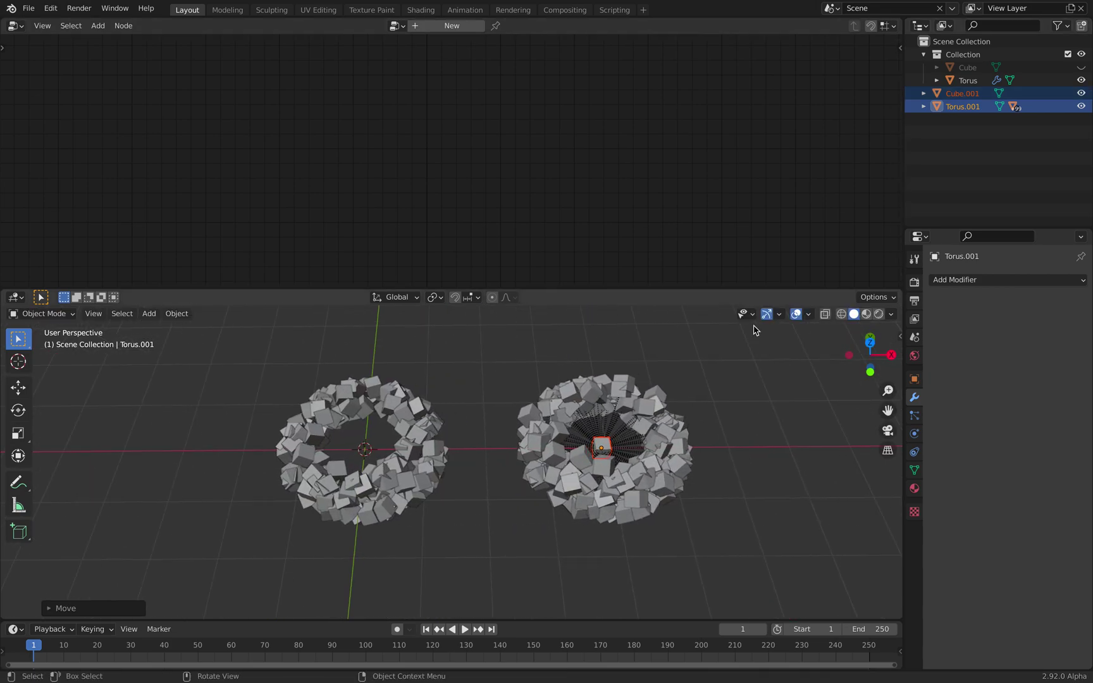
Delete the imported Cube.001 object from the scene.
left_click(955, 93)
right_click(955, 93)
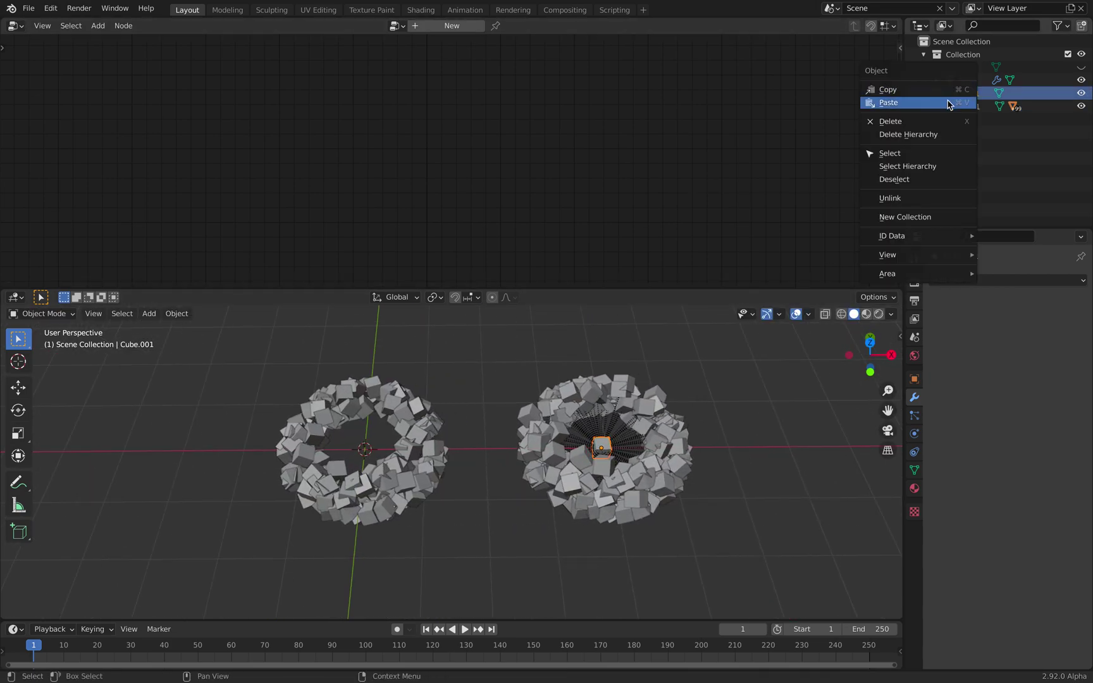
left_click(947, 120)
Play the animation of both tori and inspect individual cubes of the imported one.
middle_click_drag(728, 373, 618, 386)
key("space")
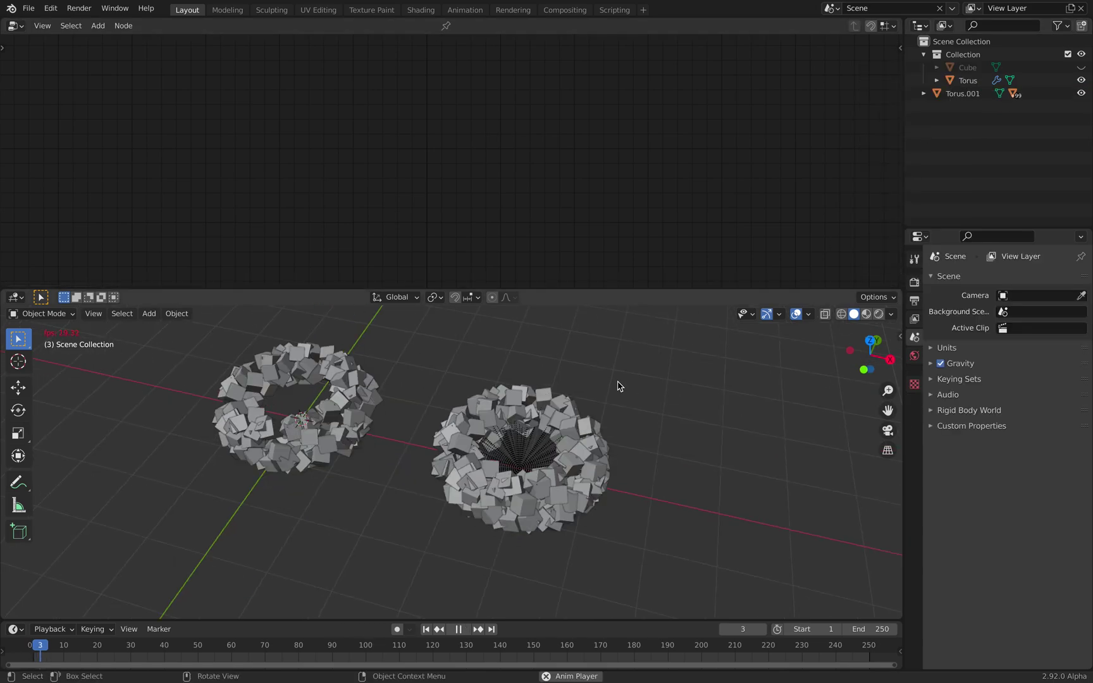
key("space")
left_click(569, 410)
scroll(576, 422, "up", 1)
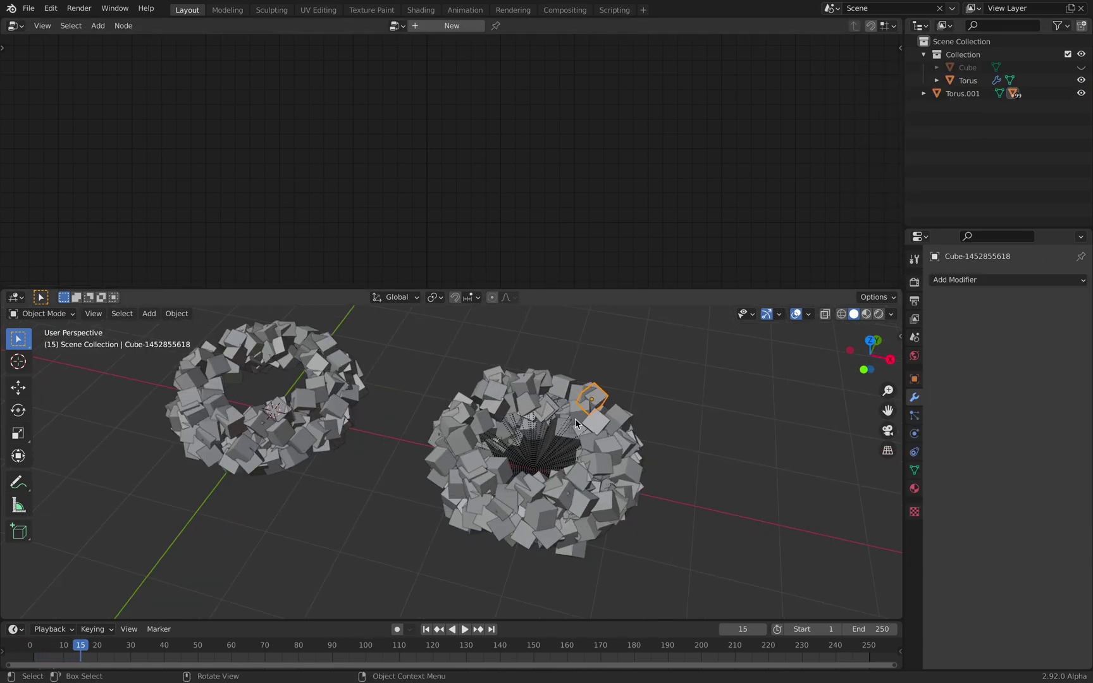
middle_click_drag(576, 423, 598, 422)
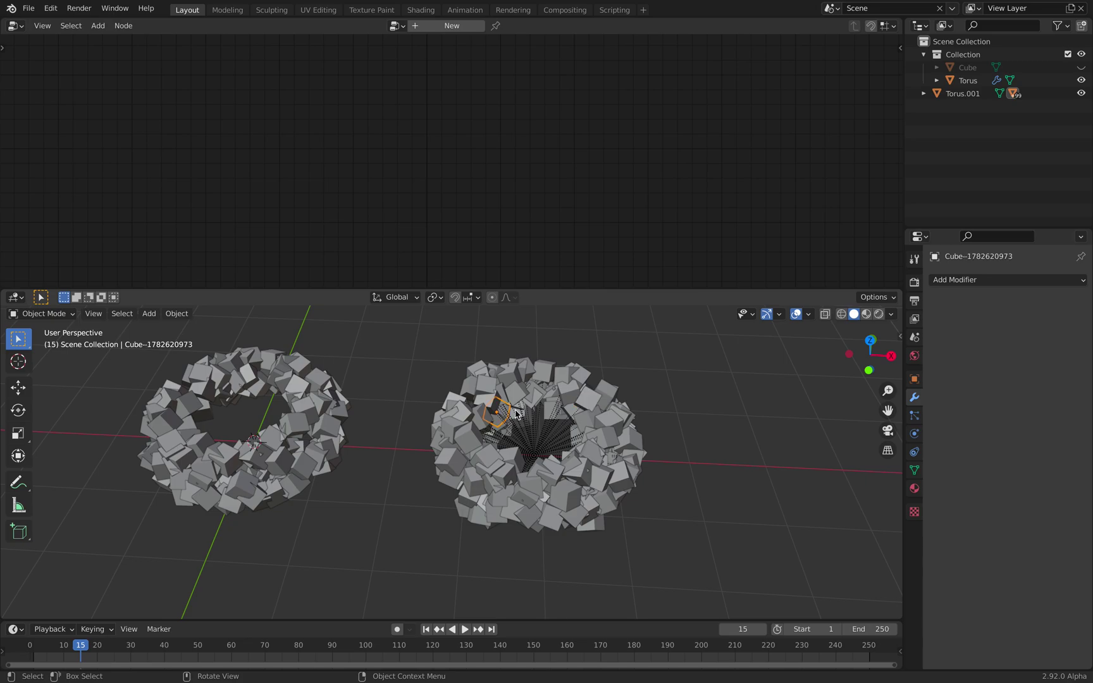
key("space")
middle_click_drag(506, 416, 492, 390)
Select all cubes of the imported torus with a selection box in the viewport.
key("a")
key("a")
left_click_drag(402, 335, 652, 503)
middle_click_drag(644, 447, 262, 128)
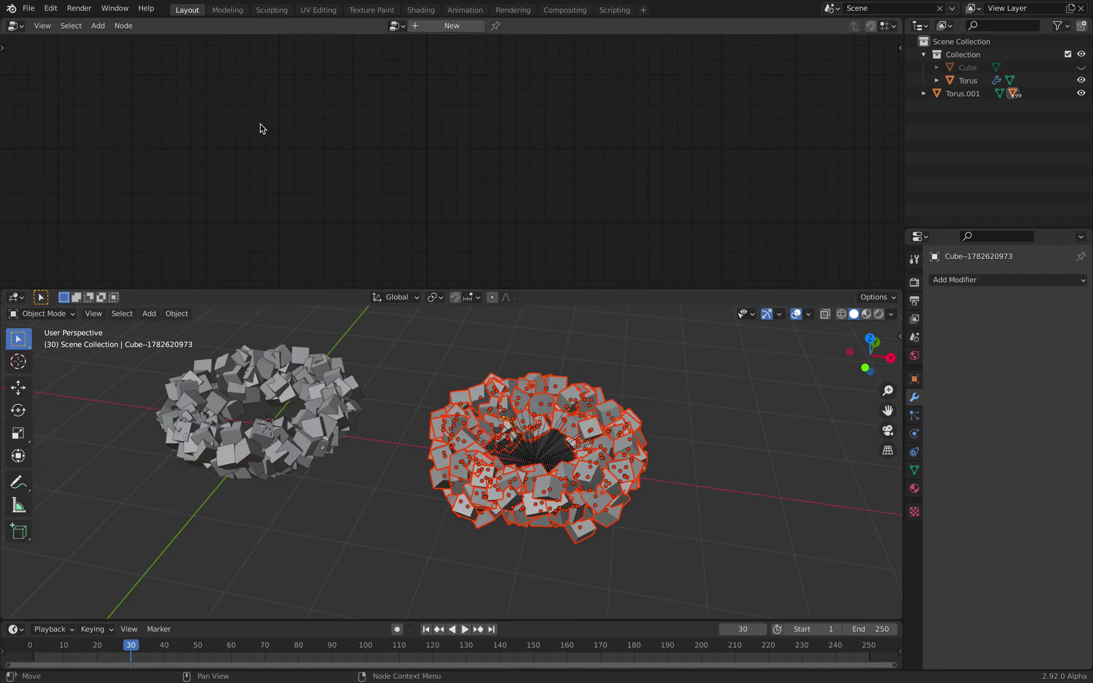
In a new Sverchok node tree, add an Objects in node and load the selected cubes into it.
left_click(15, 25)
left_click(52, 106)
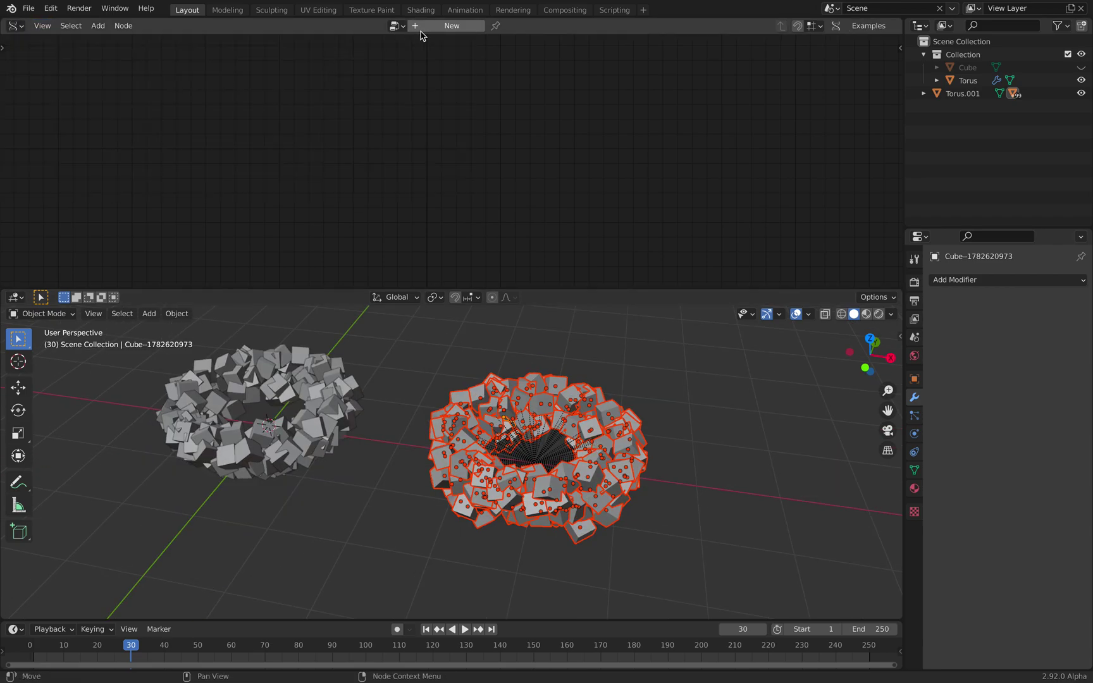
key("alt+space")
type("object in")
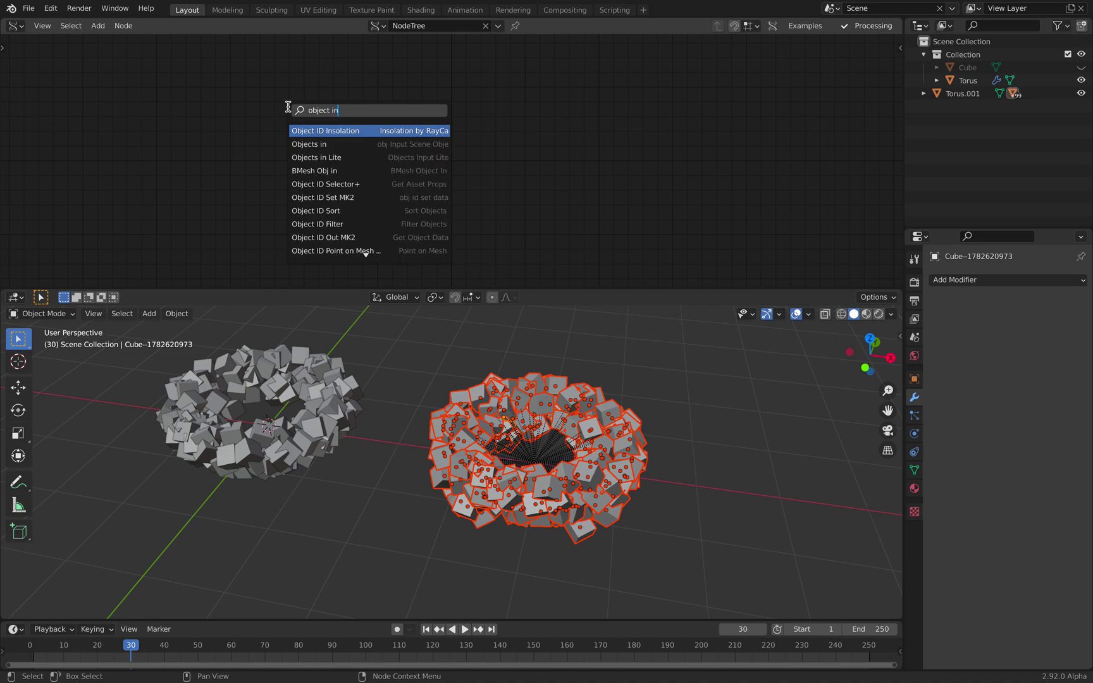
key("Down")
key("Return")
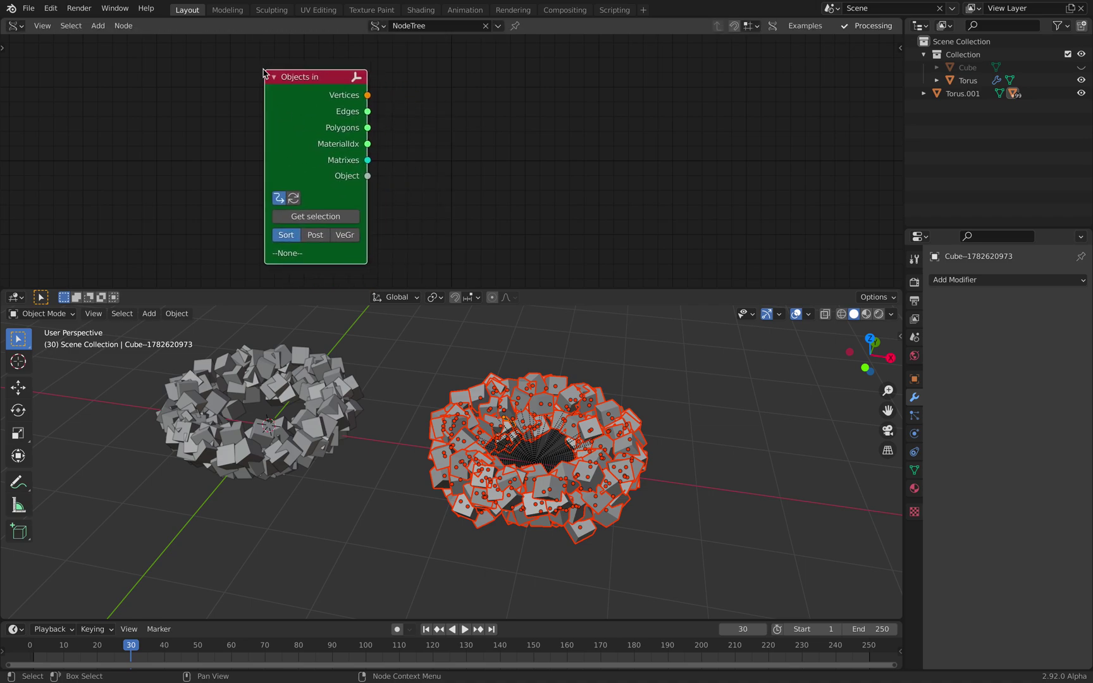
left_click(262, 75)
left_click(309, 210)
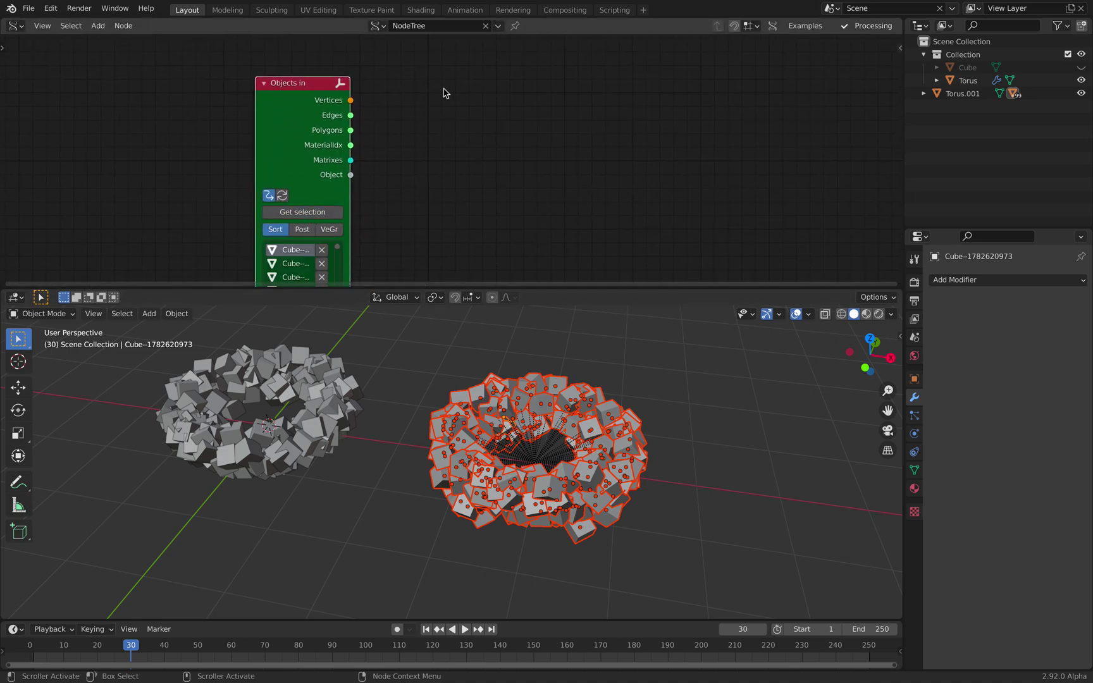
Try a Matrix Apply node beside the Objects in node and delete it.
middle_click_drag(475, 92, 396, 111)
key("alt+space")
type("applu")
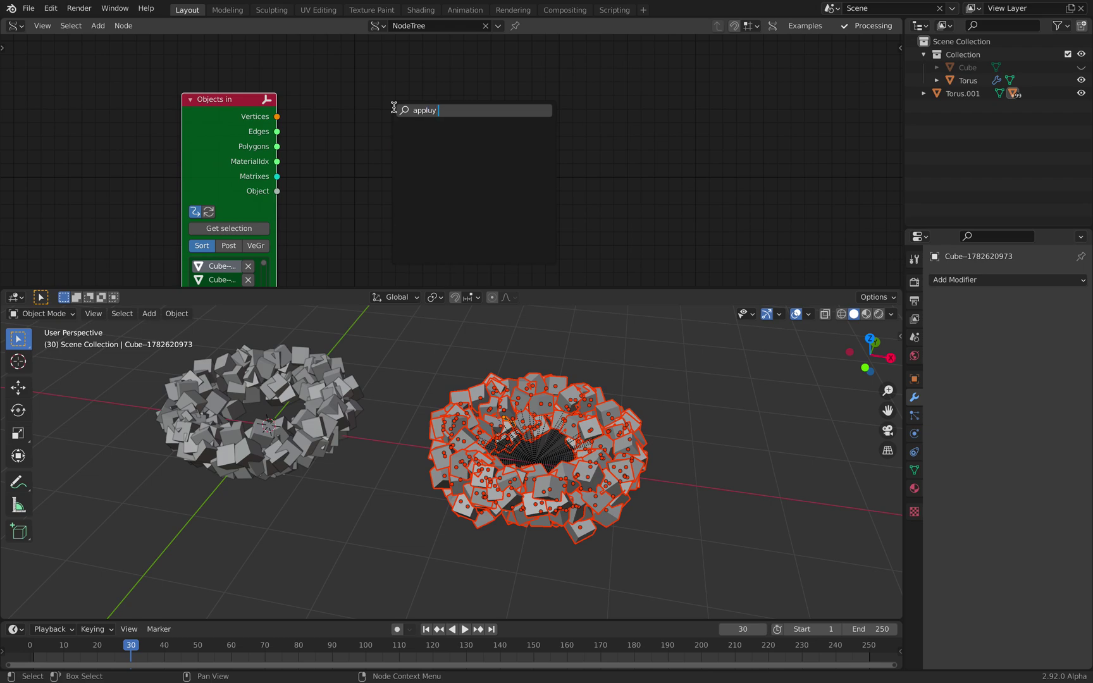
key("BackSpace")
type("y ma")
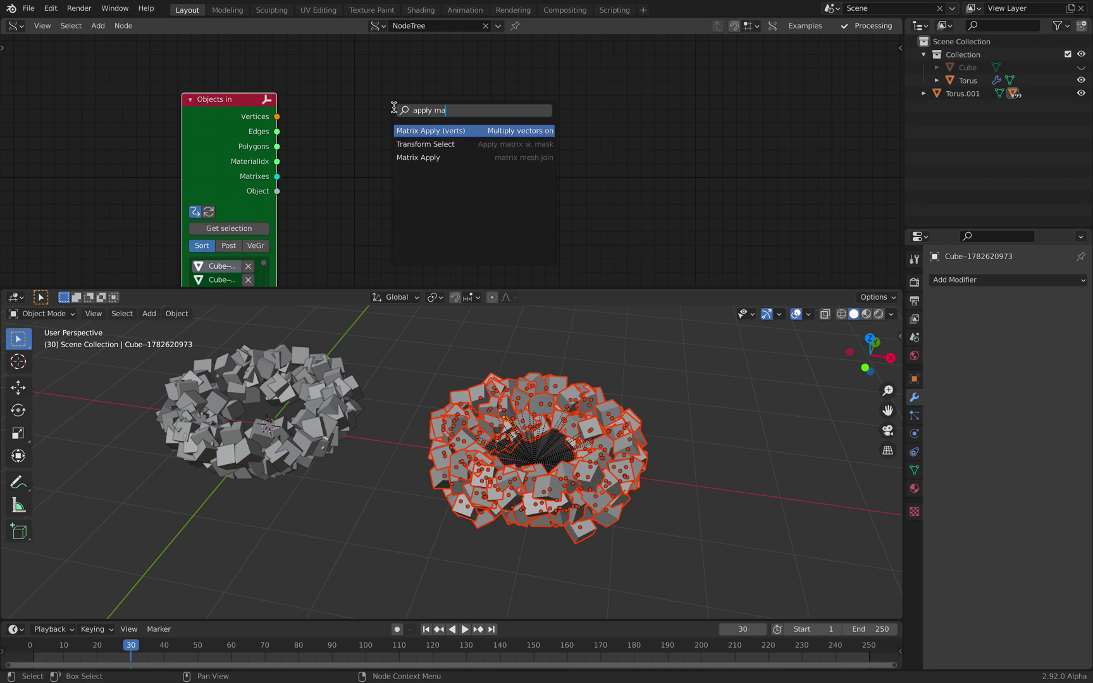
key("Down")
key("Down")
key("Return")
left_click(394, 111)
left_click(239, 113)
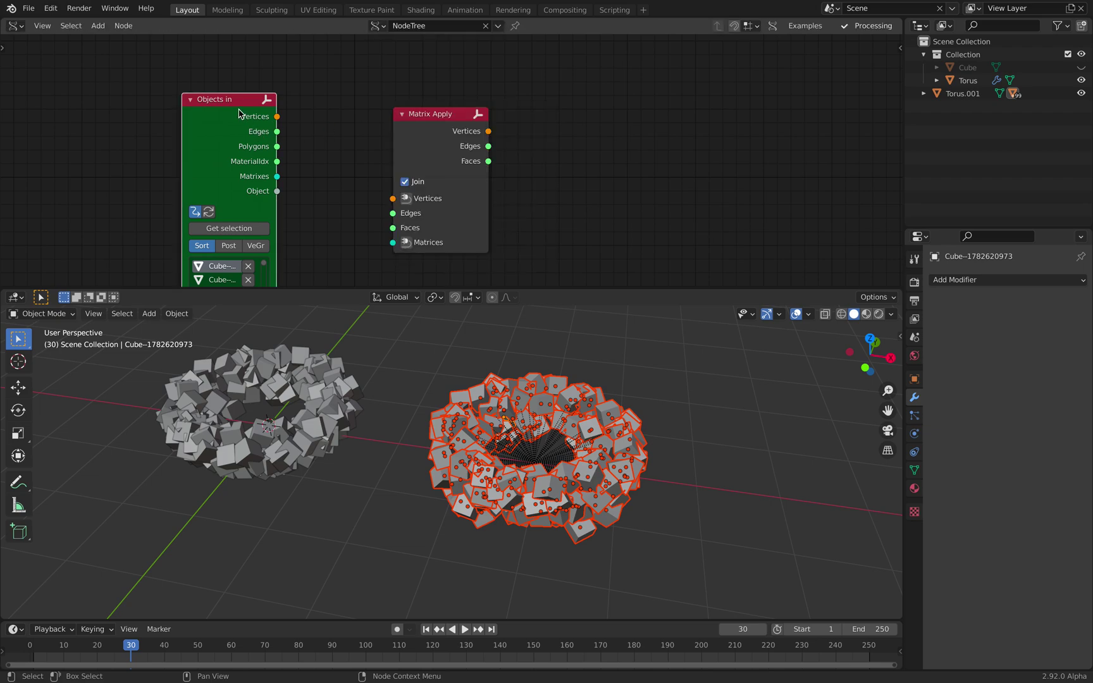
key("x")
Add a Mesh viewer node beside the Objects in node.
key("alt+space")
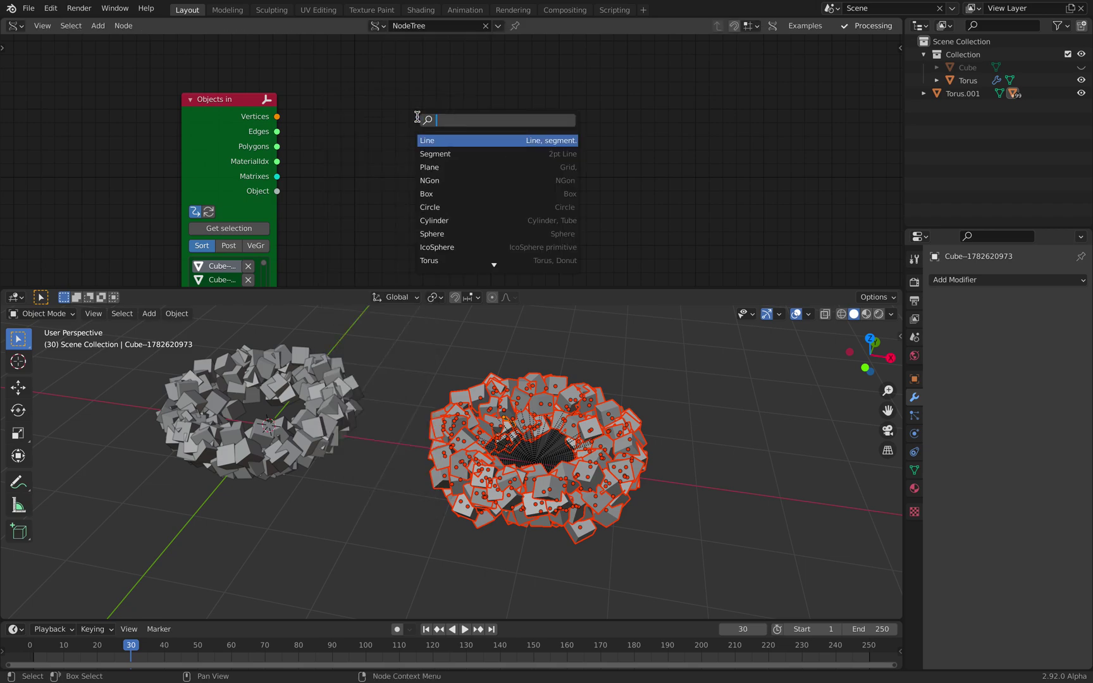
type("mesh vi")
key("Return")
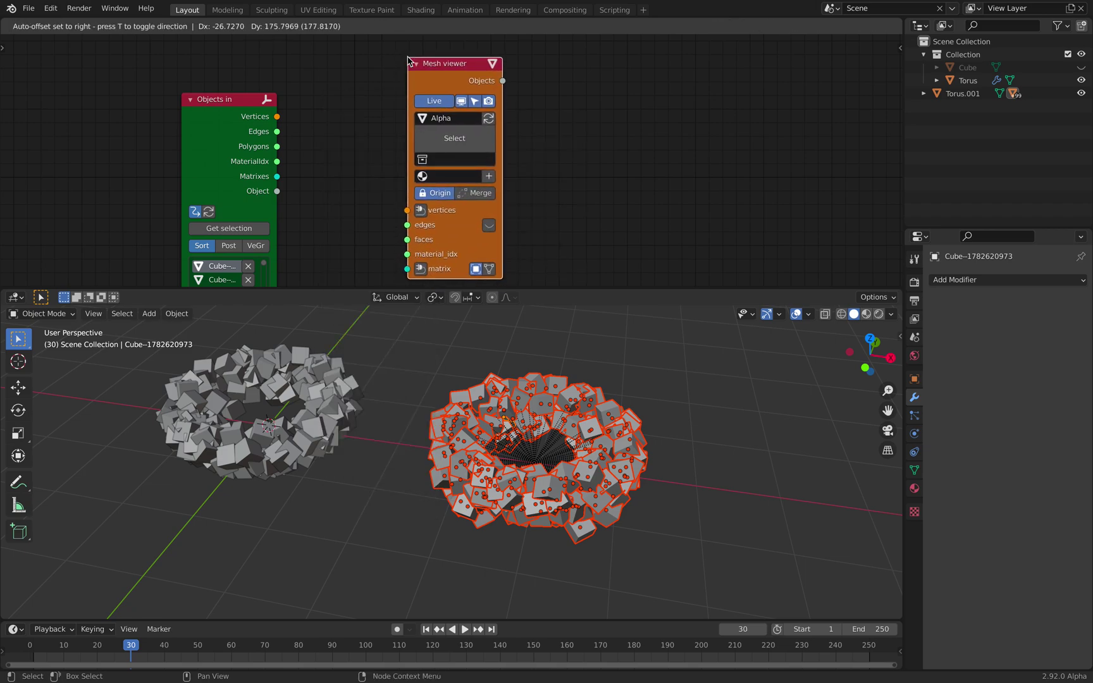
left_click(408, 60)
Link the Objects in vertices, edges, polygons and matrixes to the Mesh viewer and enable its Merge option.
scroll(405, 62, "down", 3)
middle_click_drag(314, 93, 338, 90)
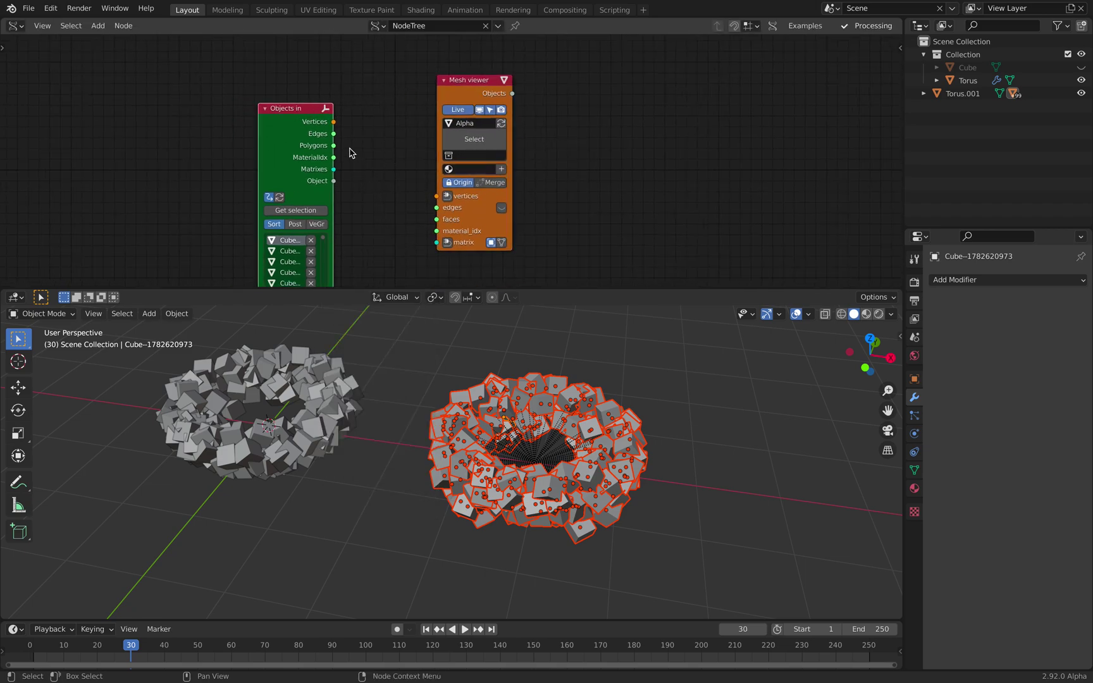
key("f")
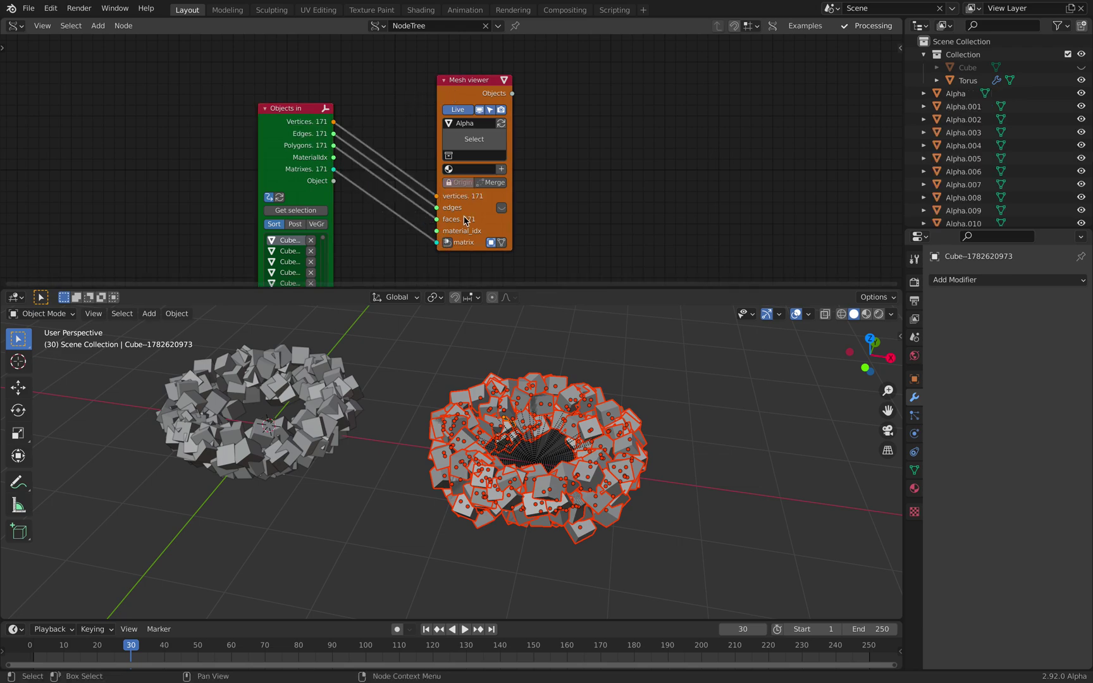
left_click(488, 183)
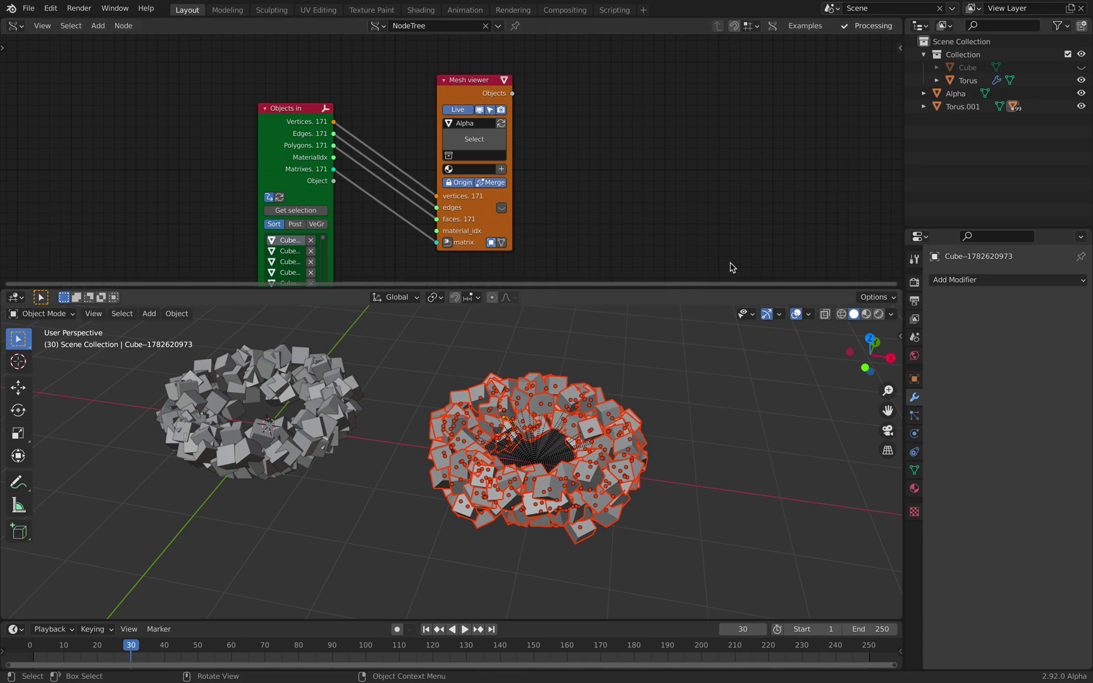
left_click_drag(480, 81, 548, 62)
Hide Torus.001 in the viewport and select the merged Alpha mesh.
middle_click_drag(605, 358, 632, 361)
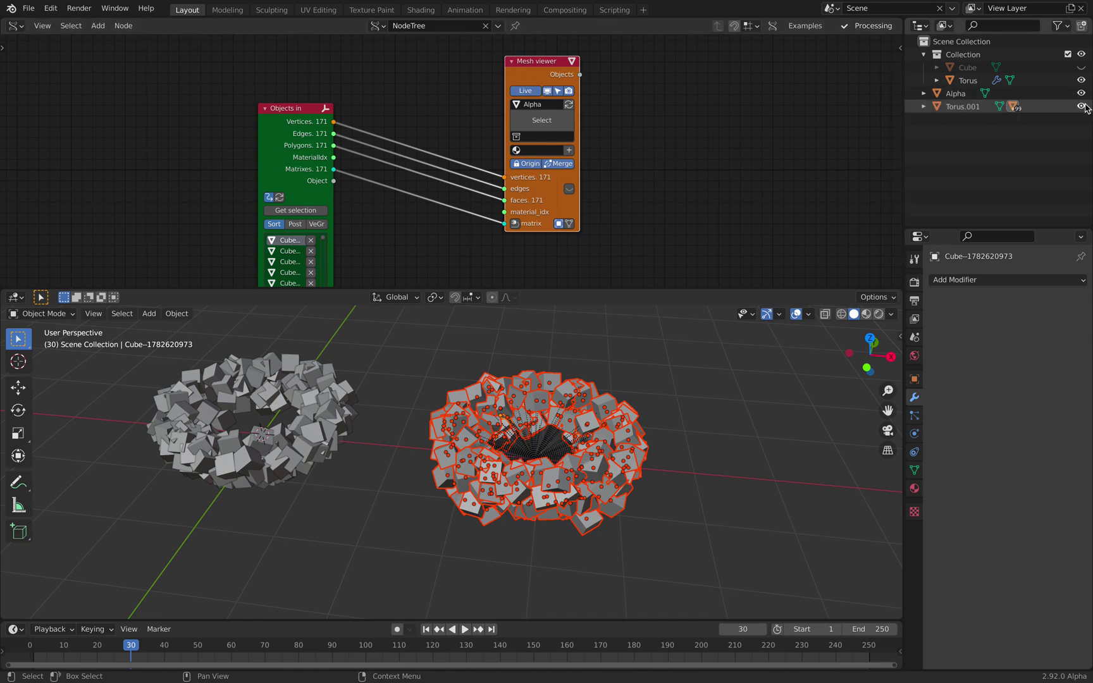
middle_click_drag(731, 153, 746, 131)
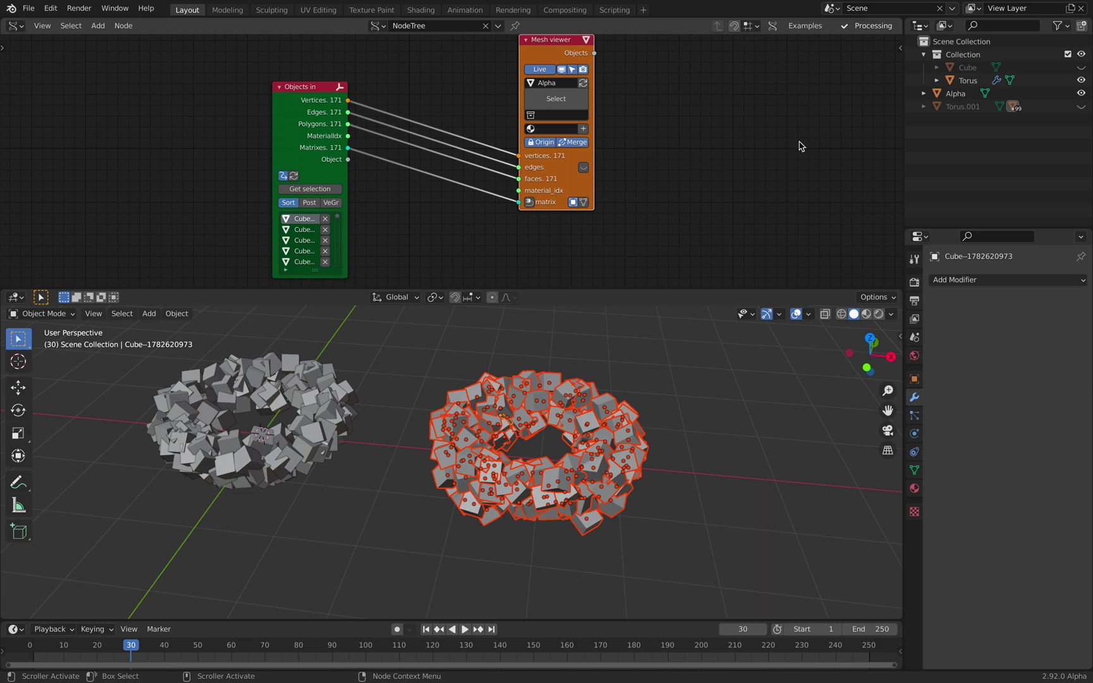
left_click(953, 98)
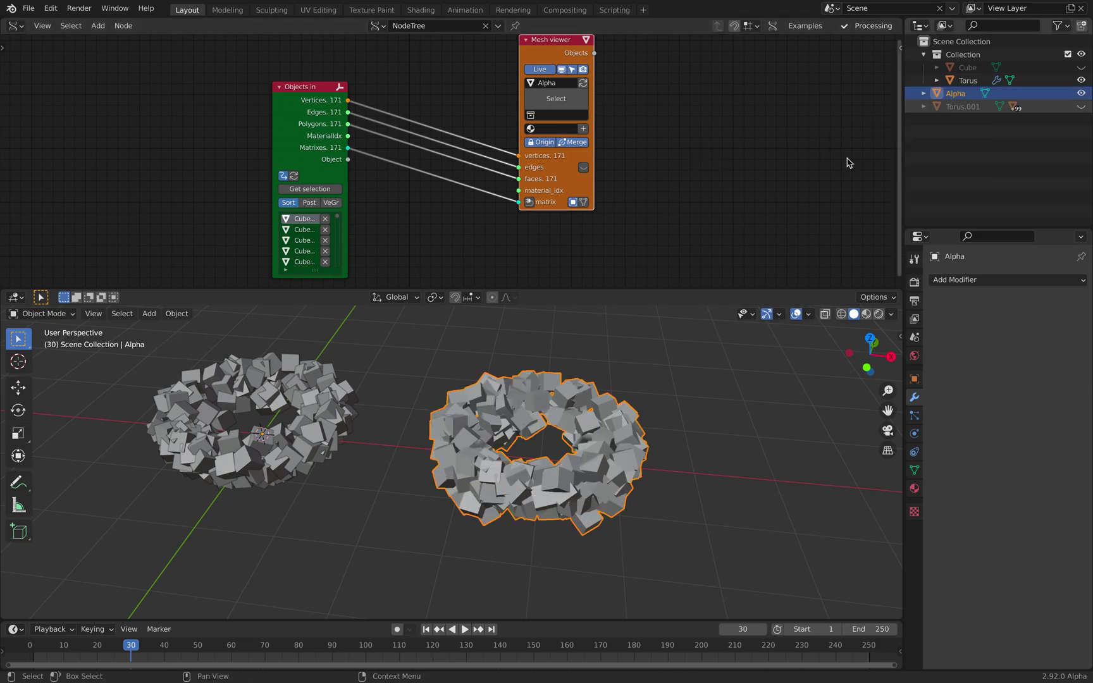
Add a Remesh modifier to the merged Alpha mesh.
left_click(959, 280)
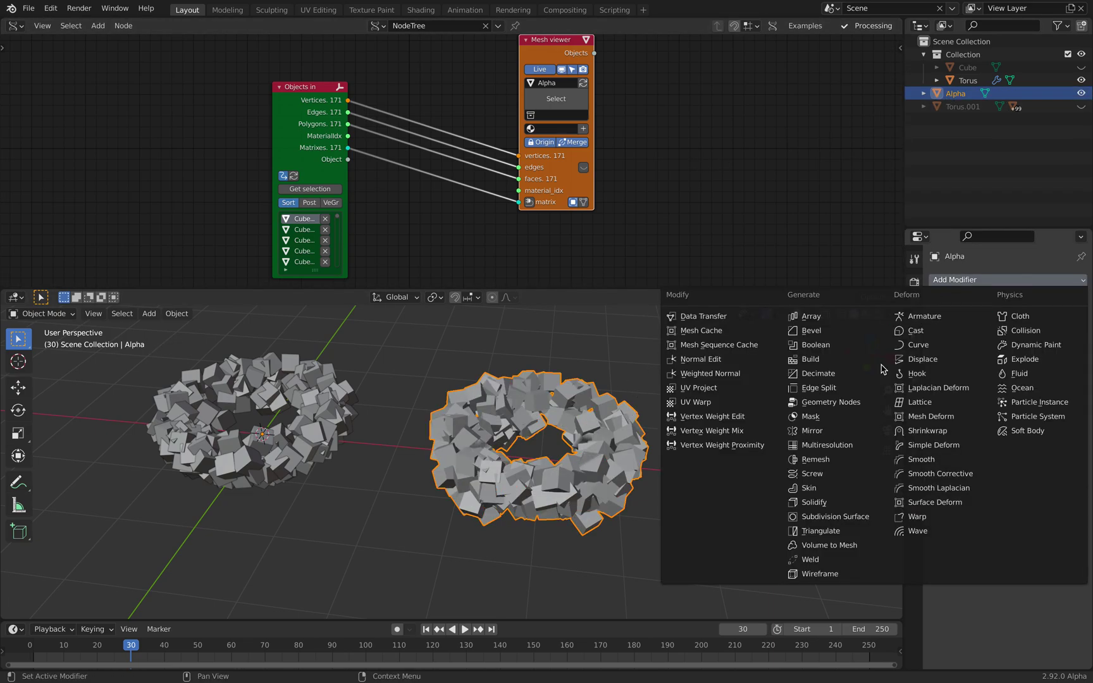
left_click(830, 466)
middle_click_drag(695, 442, 627, 437)
Insert a Matrix Multiply node on the matrix link between the Objects in node and the Mesh viewer.
middle_click_drag(610, 237, 613, 229)
left_click_drag(557, 73, 633, 71)
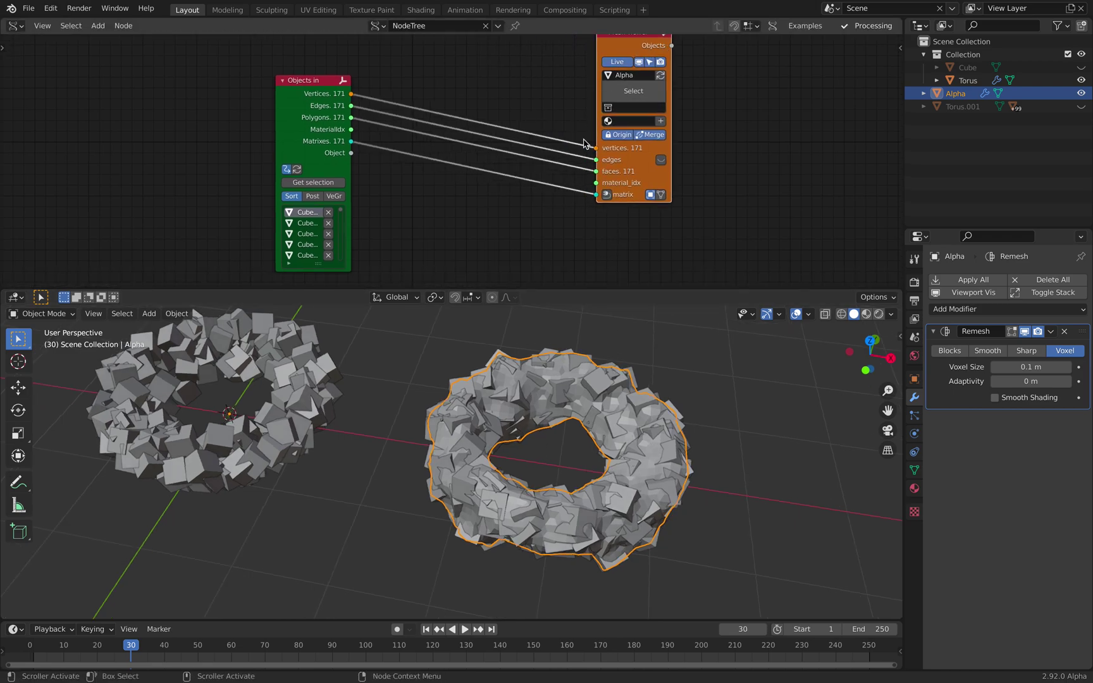
key("shift+a")
left_click(522, 215)
type("matrix")
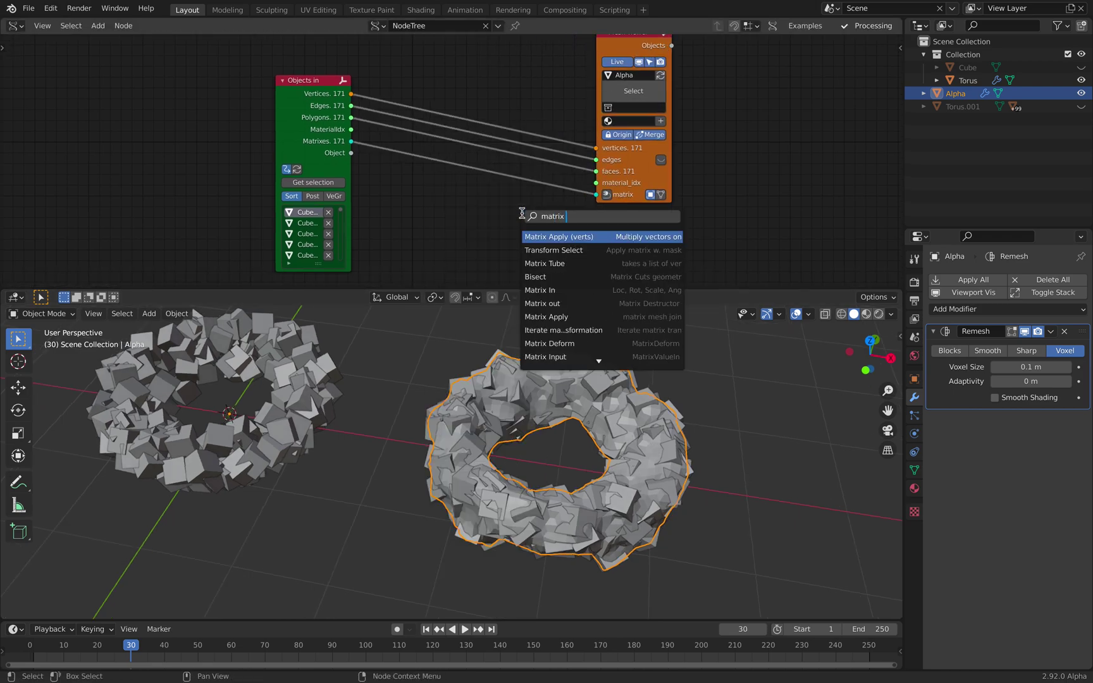
type(" mat")
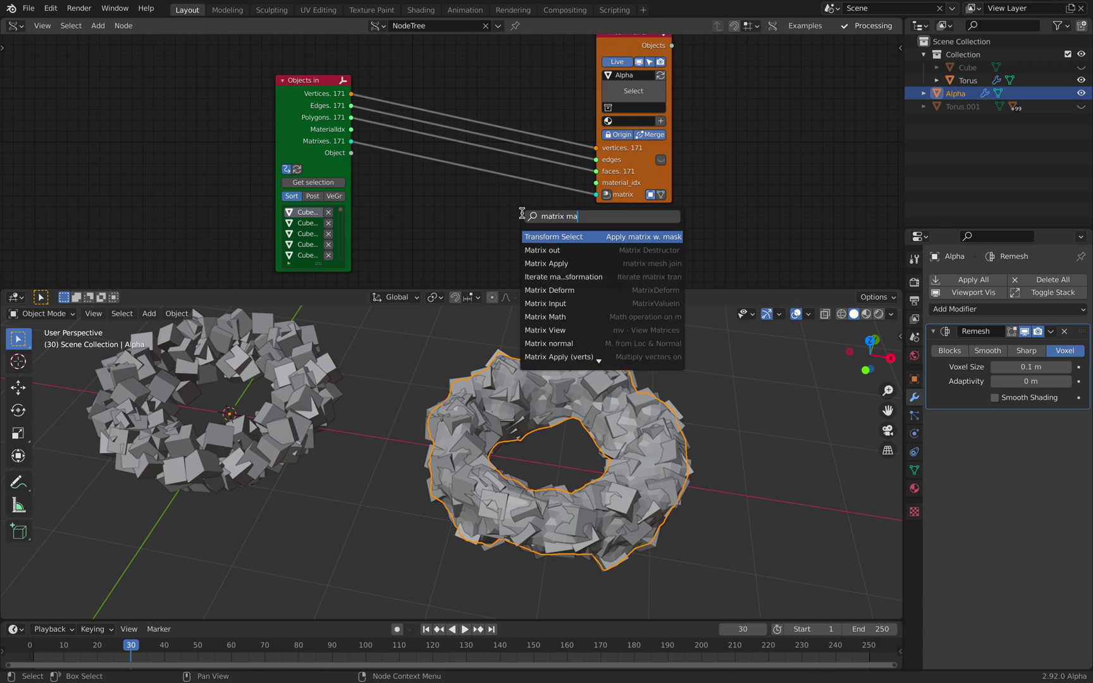
key("Down")
key("Down")
key("Down")
key("Down")
key("Down")
key("Return")
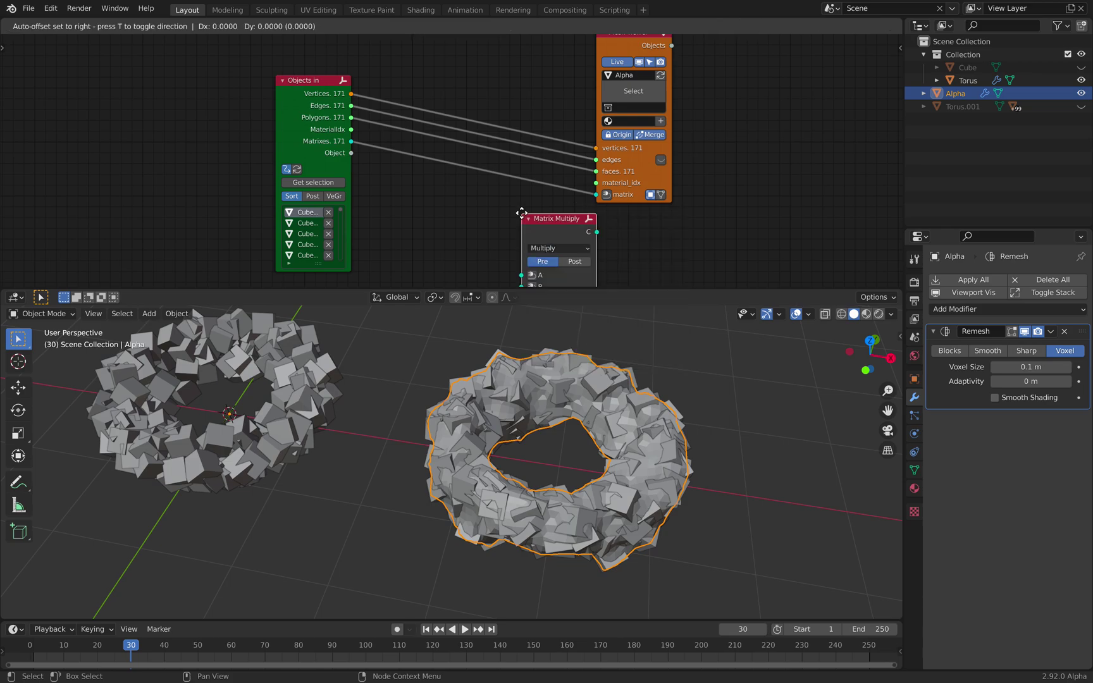
left_click(467, 170)
middle_click_drag(505, 213, 519, 187)
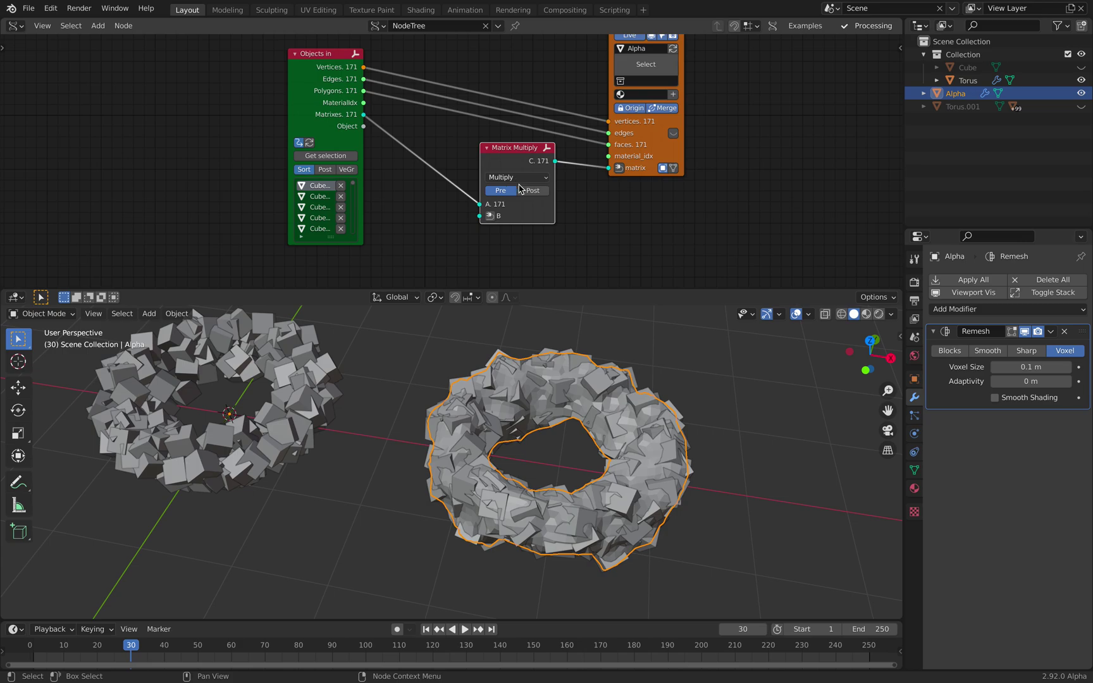
Connect a Matrix In node to the Matrix Multiply's B input and set its X location to 1.380.
left_click(490, 216)
middle_click_drag(482, 253, 485, 201)
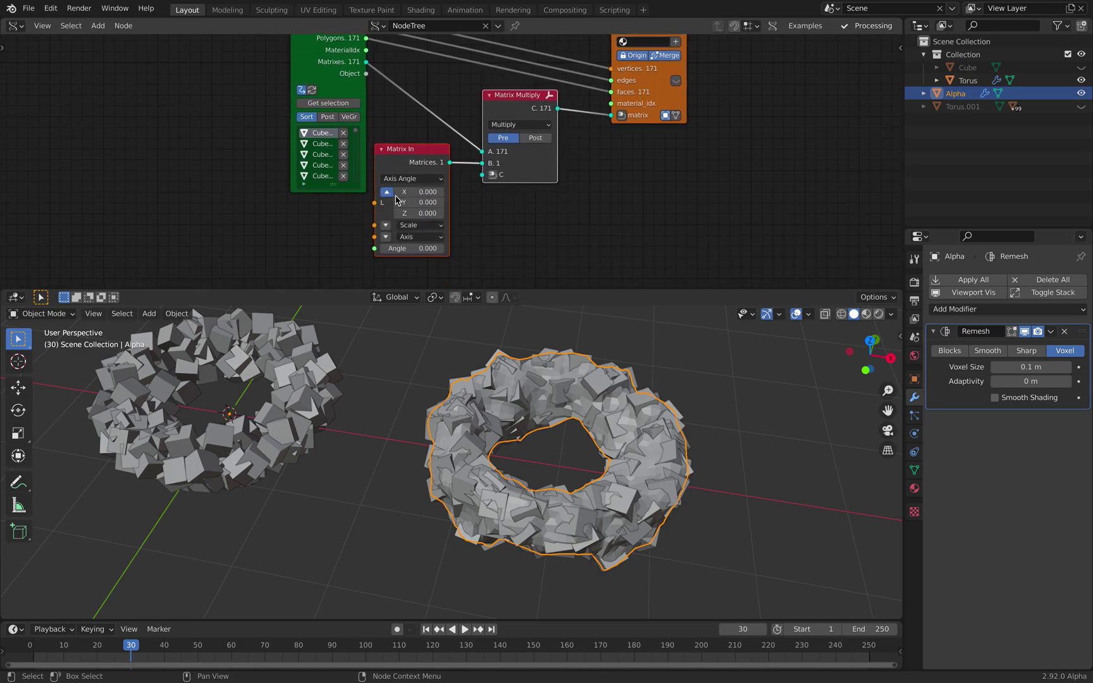
left_click_drag(420, 192, 500, 192)
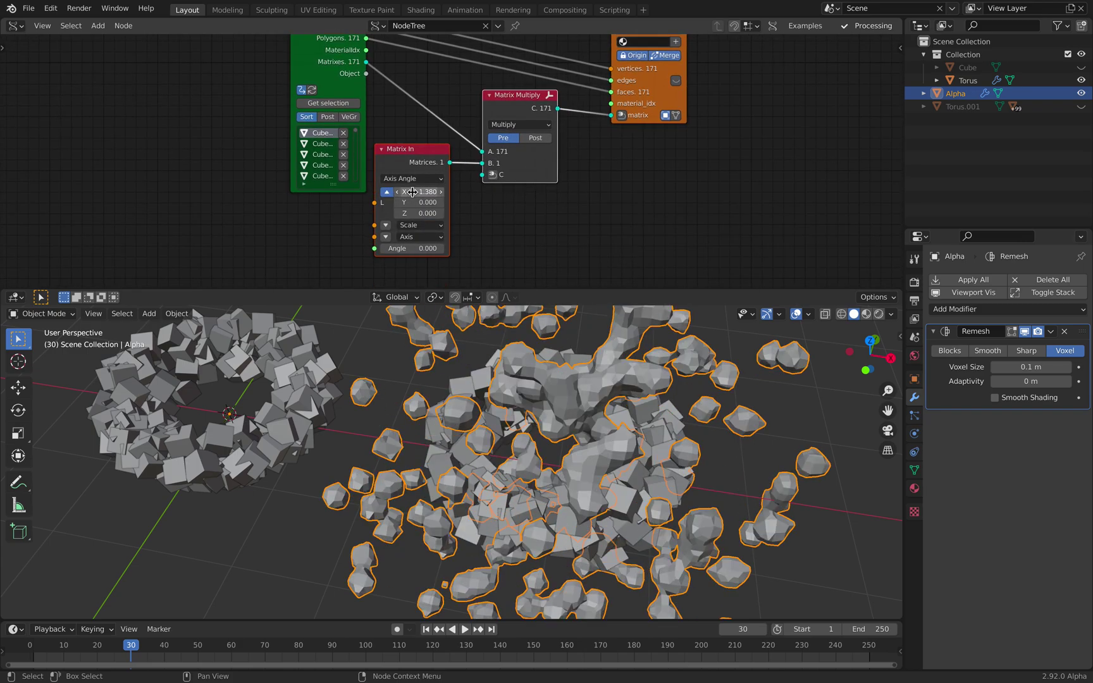
Switch the Matrix Multiply to Post and set the Matrix In node's X location to 2.880.
left_click(532, 138)
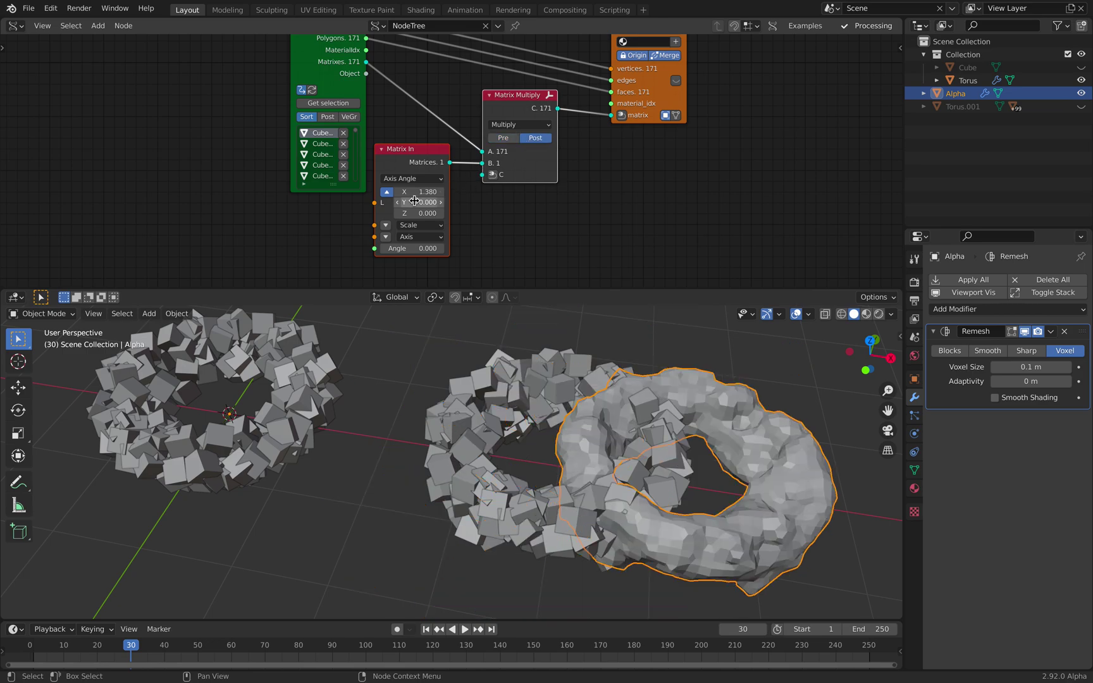
left_click_drag(420, 192, 508, 192)
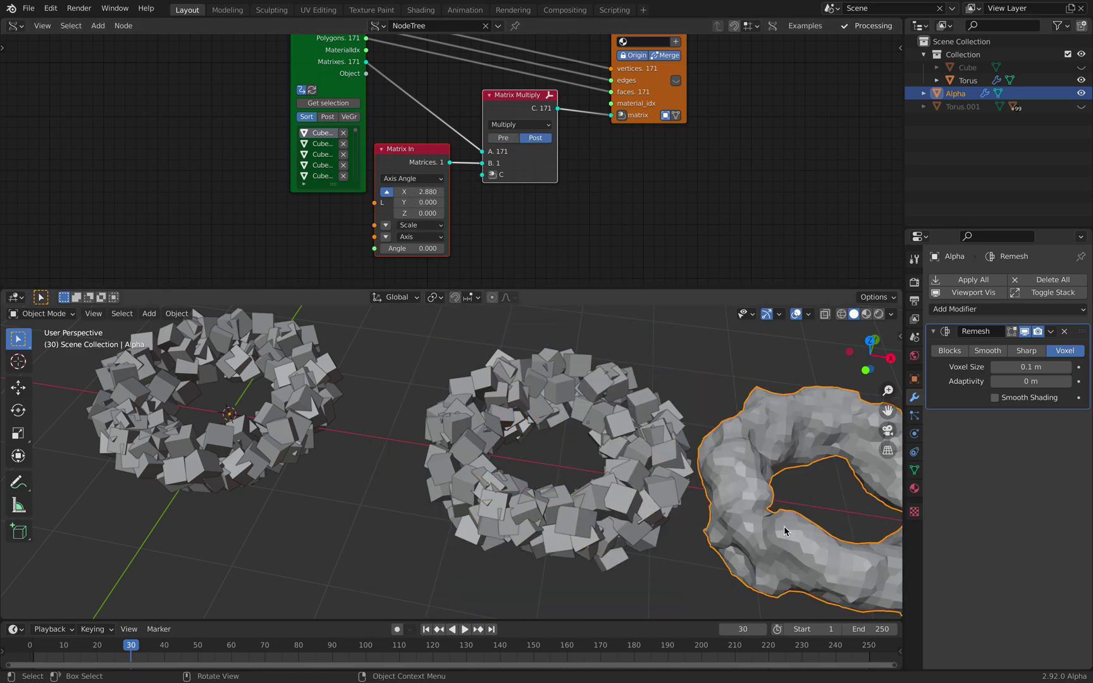
scroll(746, 462, "down", 1)
middle_click_drag(737, 447, 658, 443, "shift")
Deselect the mesh and play the animation to examine the offset remeshed torus.
left_click(636, 368)
key("space")
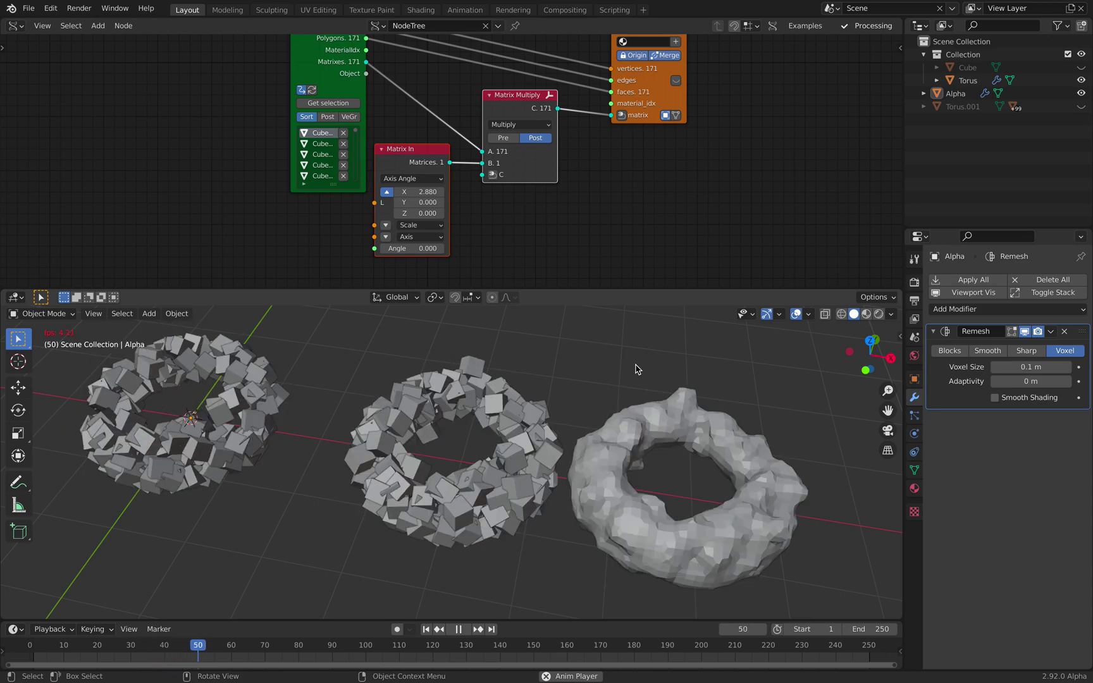
key("space")
Set the Remesh voxel size to 0.07 m and replay the animation to check the finer mesh.
left_click_drag(1031, 367, 998, 367)
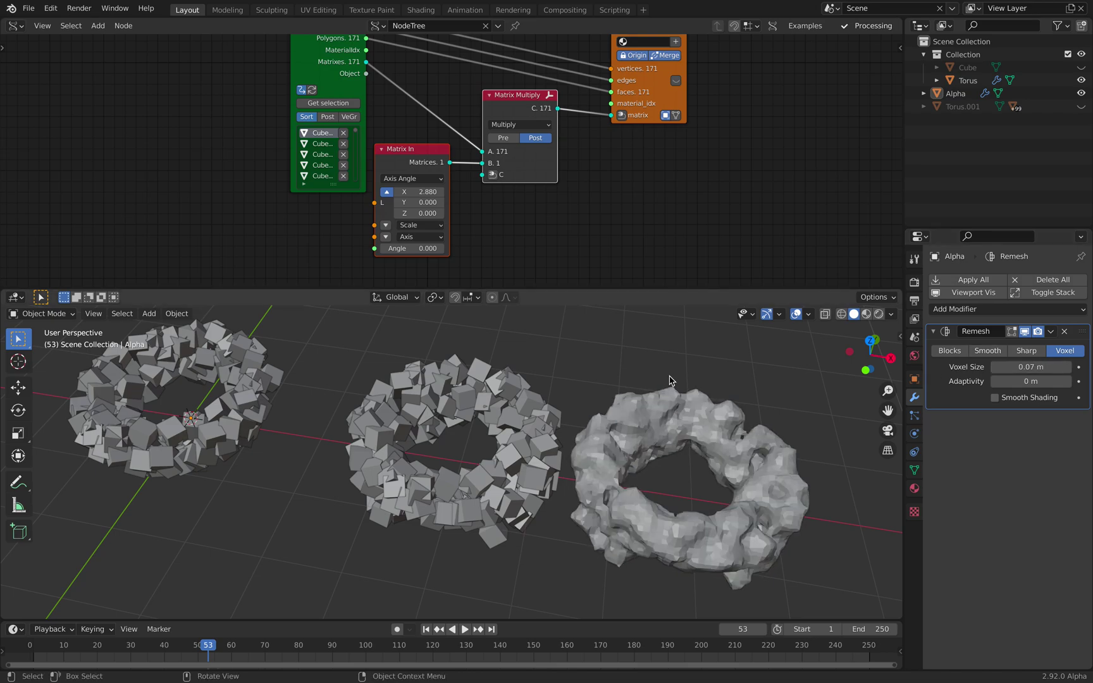
key("space")
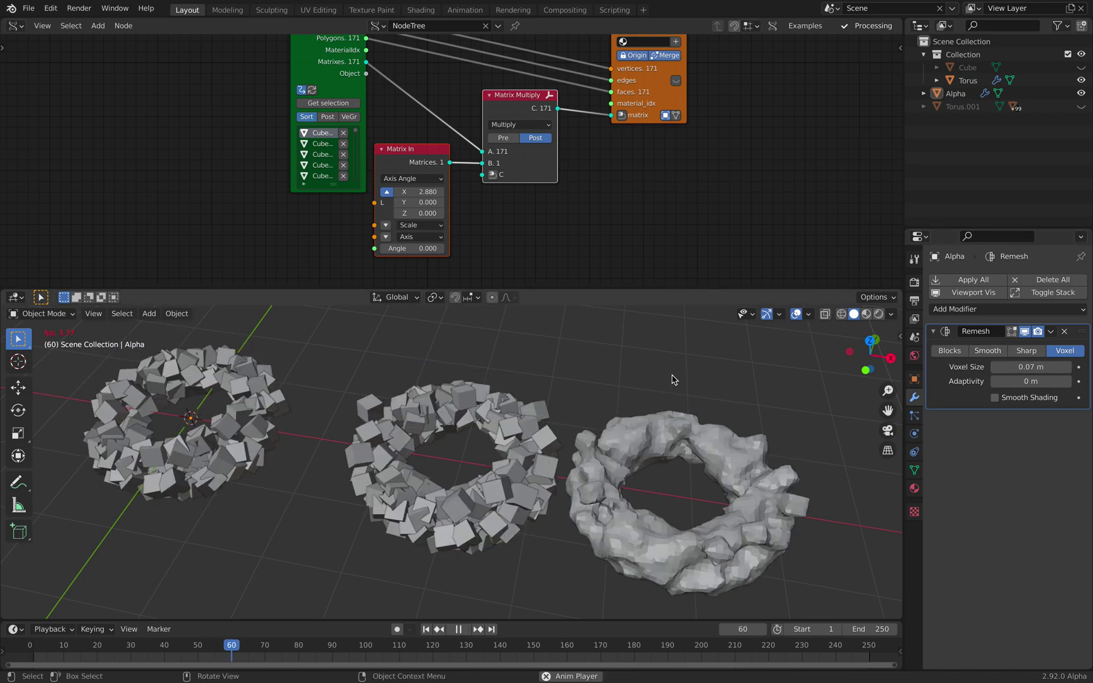
key("space")
middle_click_drag(446, 127, 438, 159)
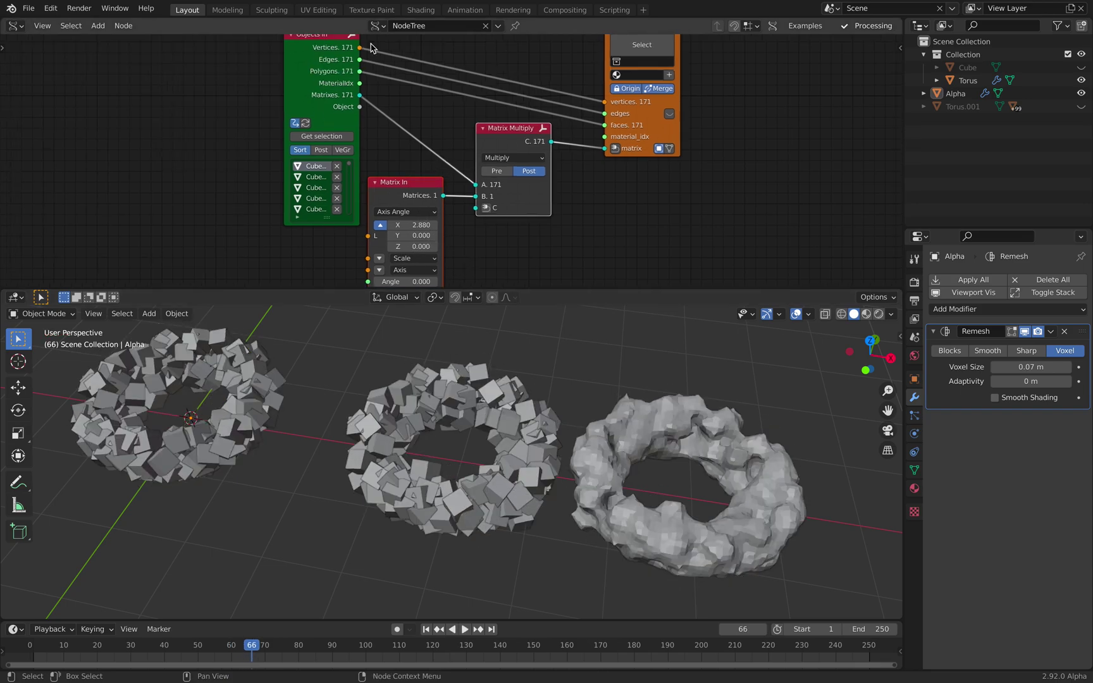
middle_click_drag(737, 431, 747, 451)
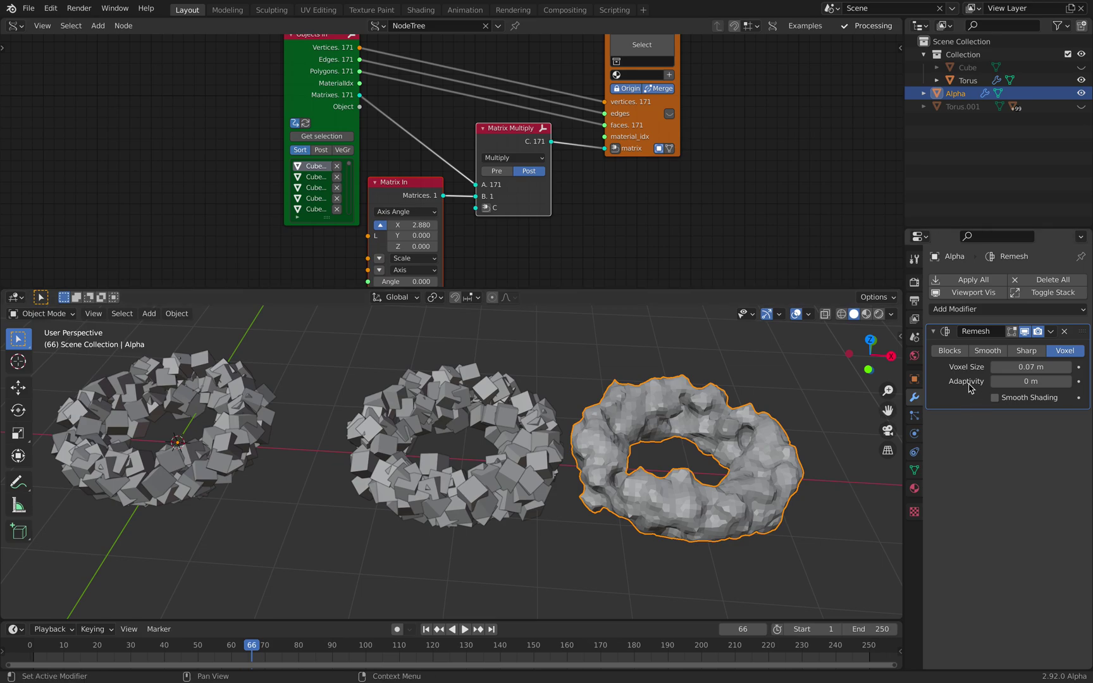
key("space")
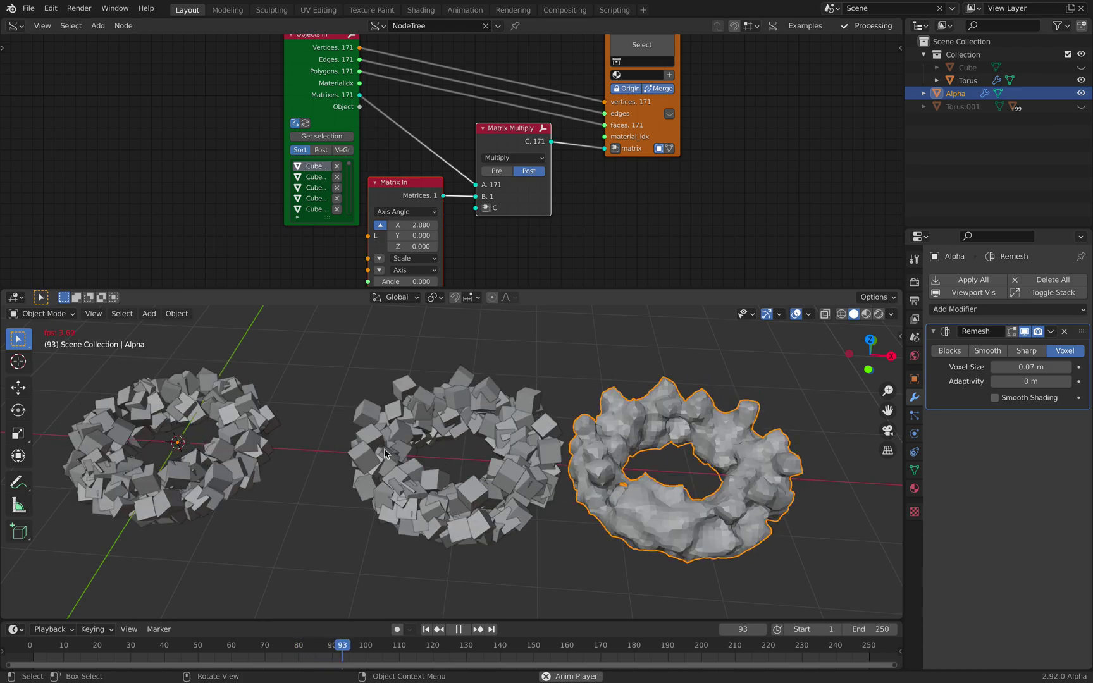
key("space")
Select the original Torus and switch the node editor to its Geometry Nodes tree.
left_click(235, 415)
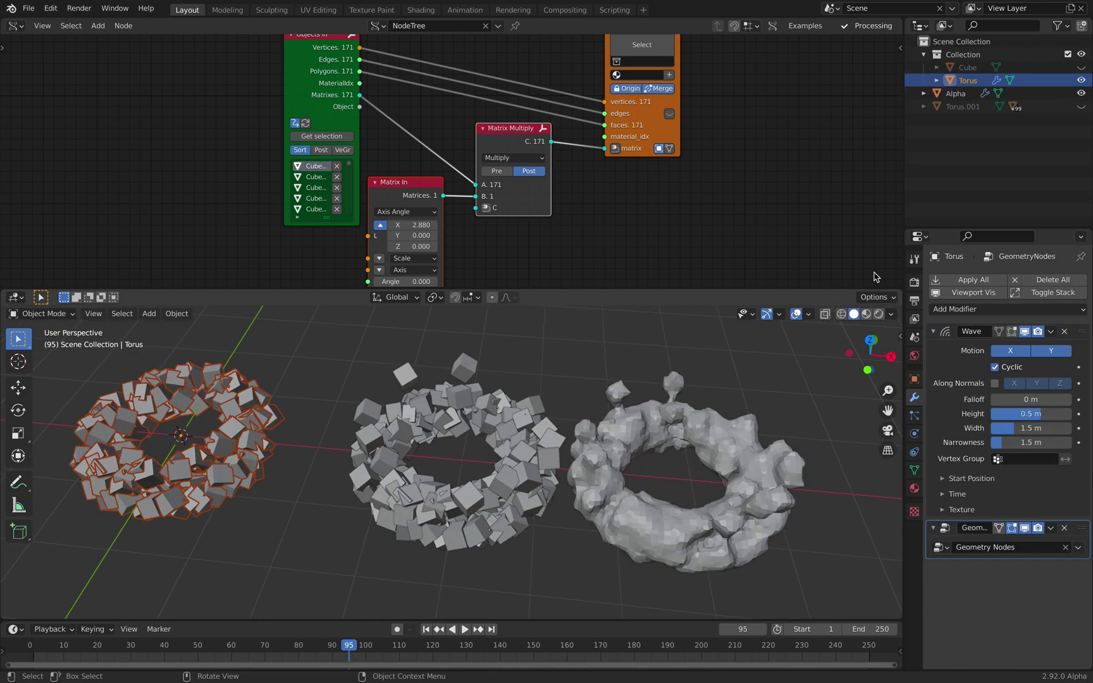
left_click(22, 32)
left_click(108, 153)
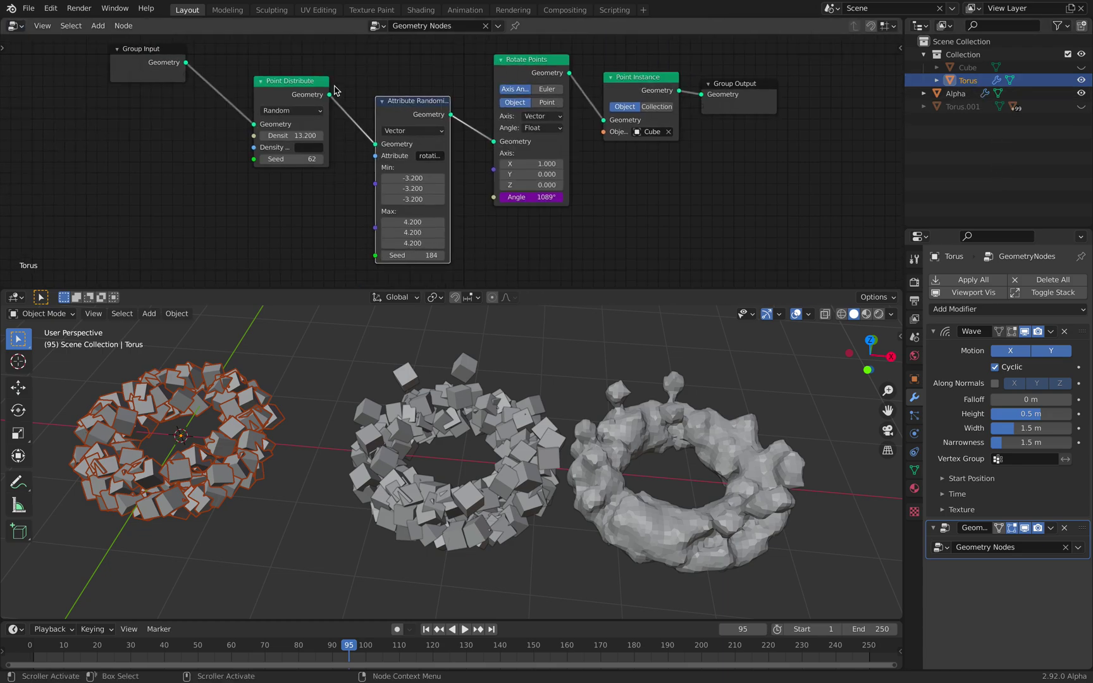
Rearrange the Point Distribute, Attribute Randomize and Rotate Points nodes in the tree.
left_click_drag(308, 88, 298, 74)
left_click_drag(400, 106, 394, 79)
left_click_drag(516, 69, 514, 76)
middle_click_drag(515, 77, 496, 105)
scroll(496, 112, "up", 1)
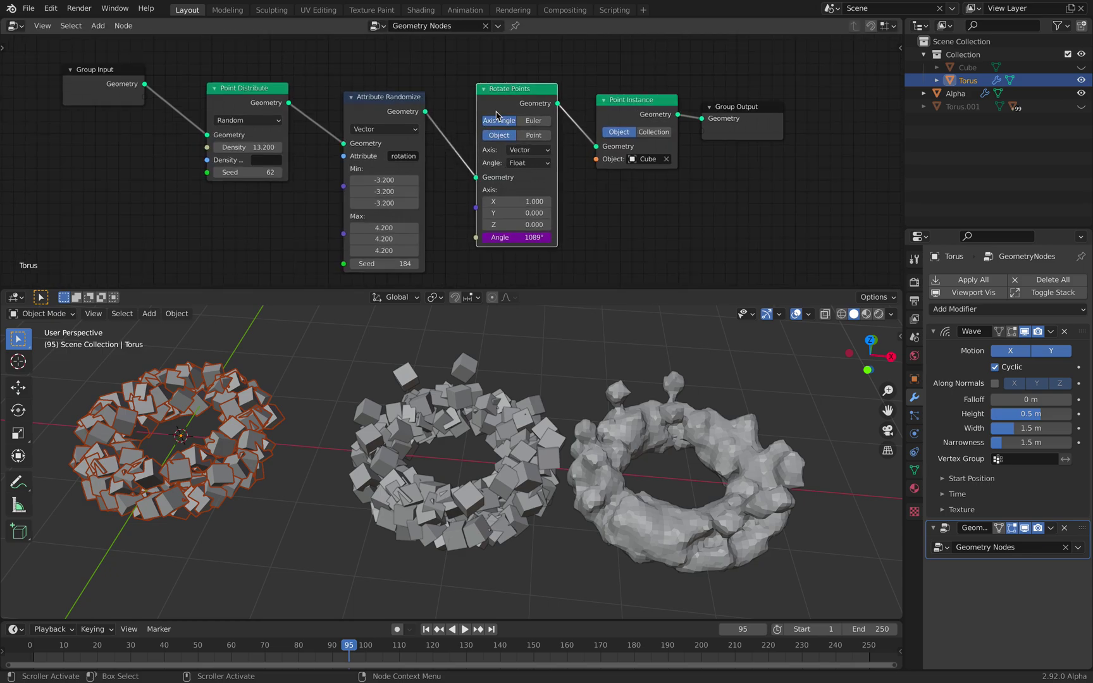
scroll(515, 166, "up", 1)
middle_click_drag(265, 387, 251, 397)
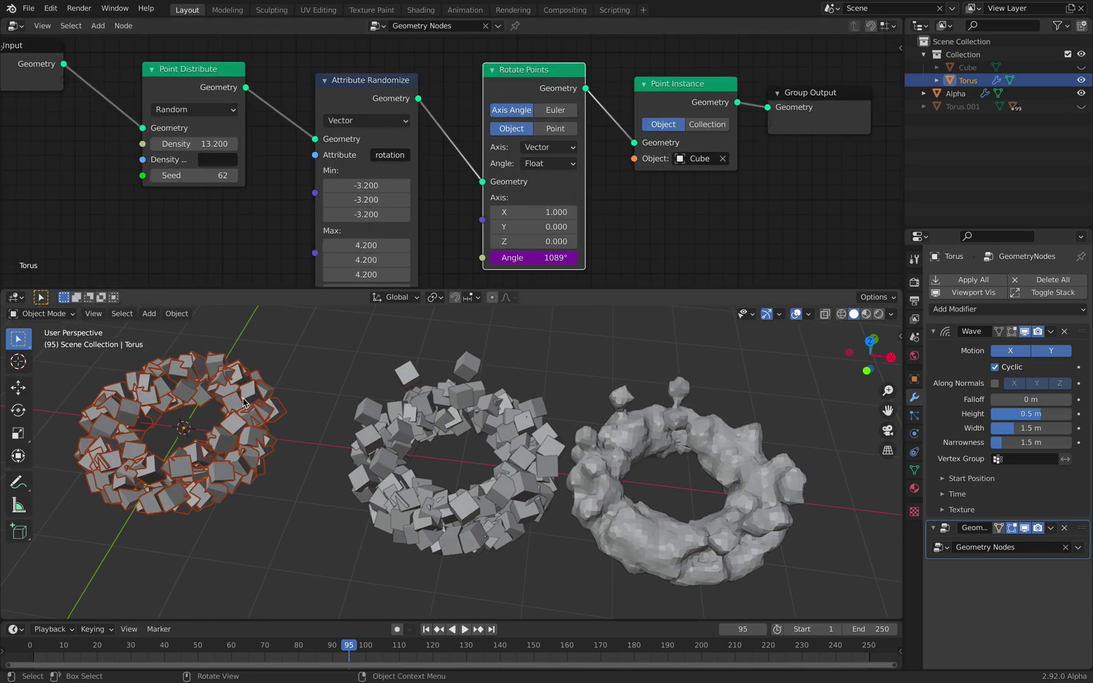
left_click_drag(522, 94, 524, 89)
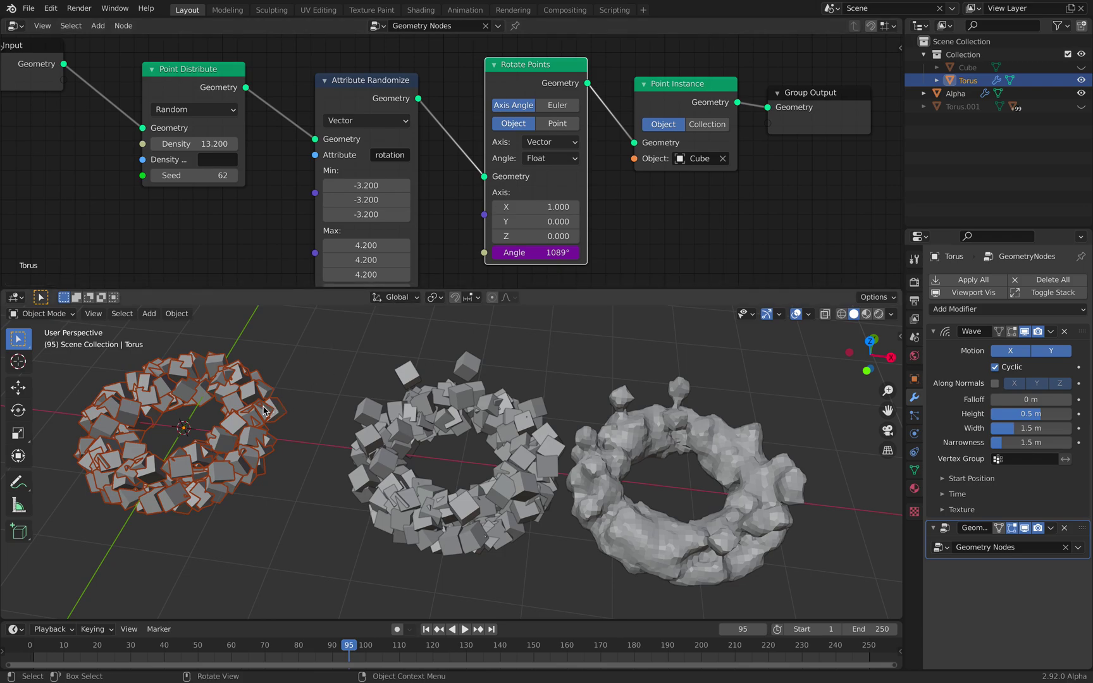
Review the geometry node chain from Point Distribute to Group Output alongside the three tori.
middle_click_drag(268, 422, 273, 433)
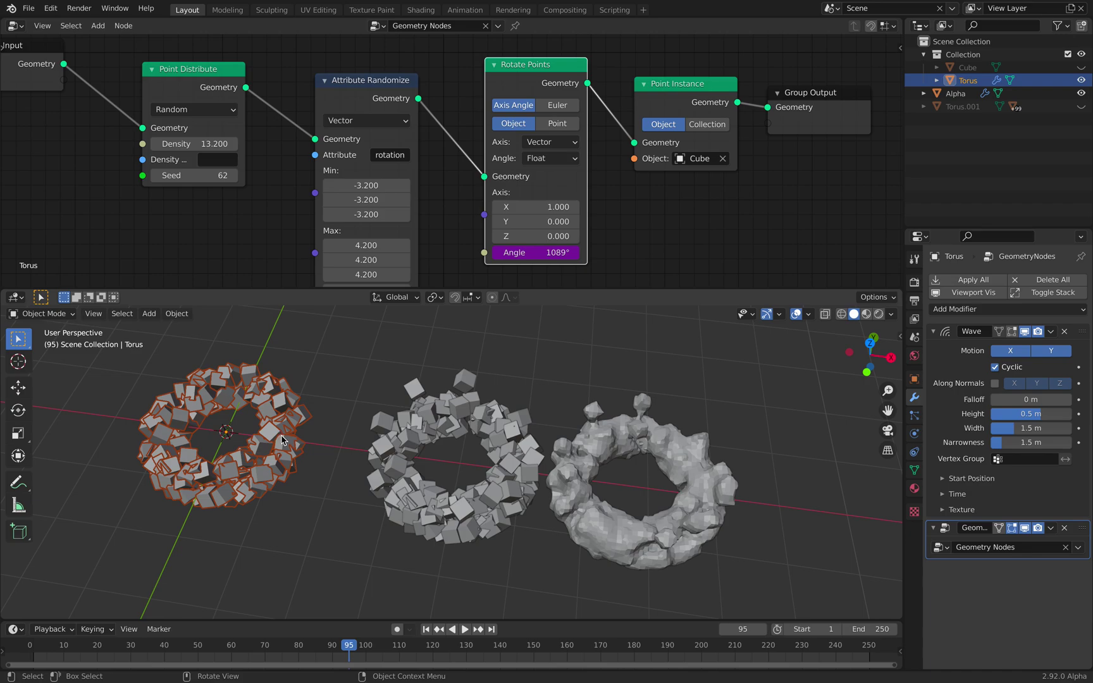
middle_click_drag(288, 433, 309, 381)
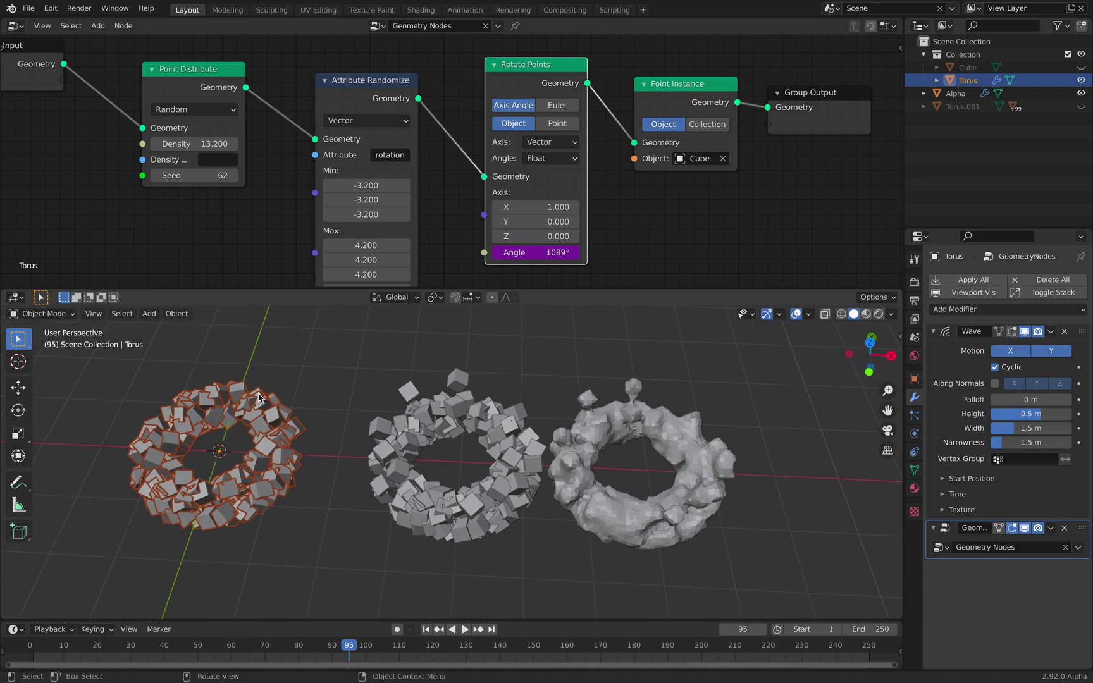
scroll(686, 180, "down", 3)
key("shift+a")
mouse_move(621, 187)
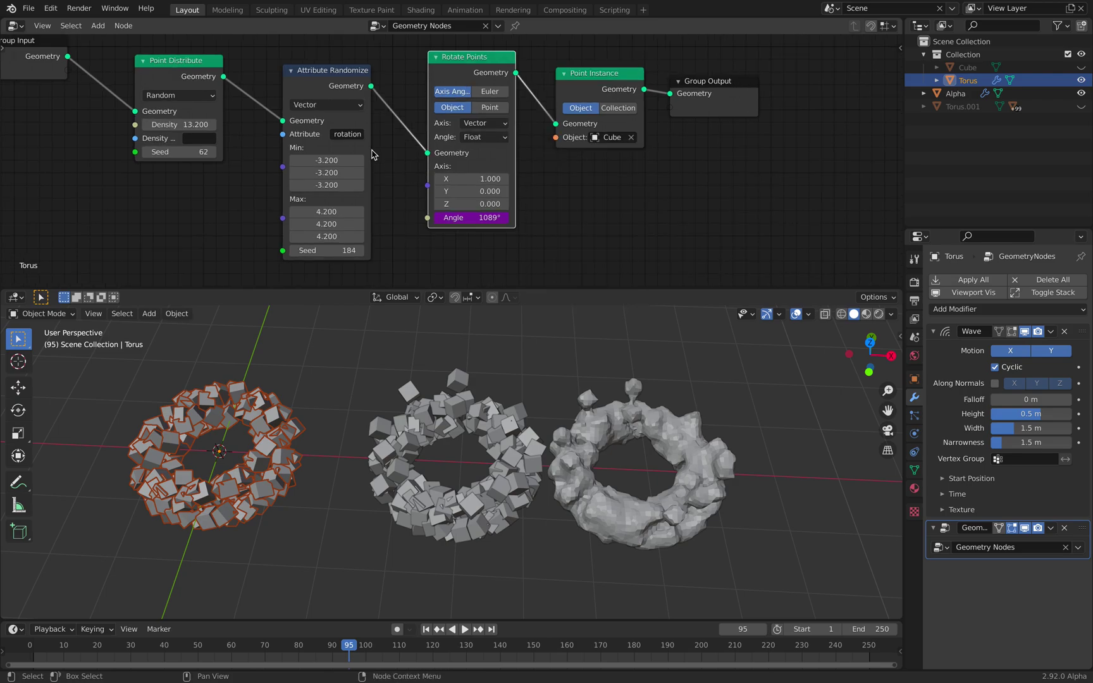
middle_click_drag(372, 151, 390, 152)
scroll(391, 153, "up", 1)
middle_click_drag(254, 119, 285, 115)
left_click_drag(210, 66, 195, 69)
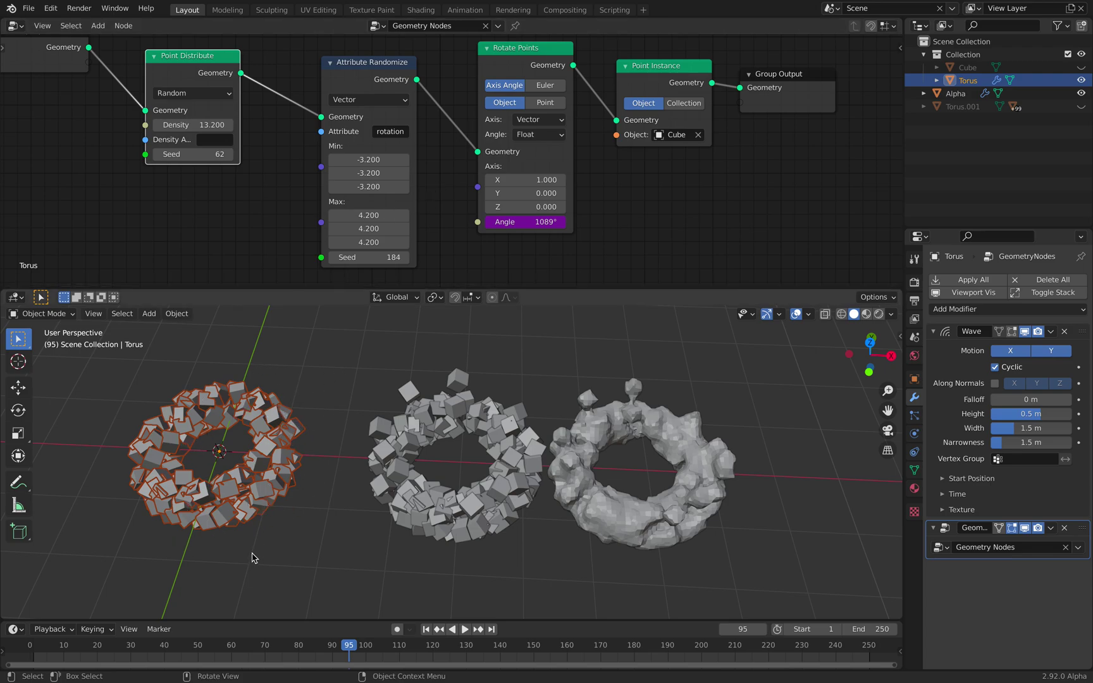
scroll(424, 165, "down", 2)
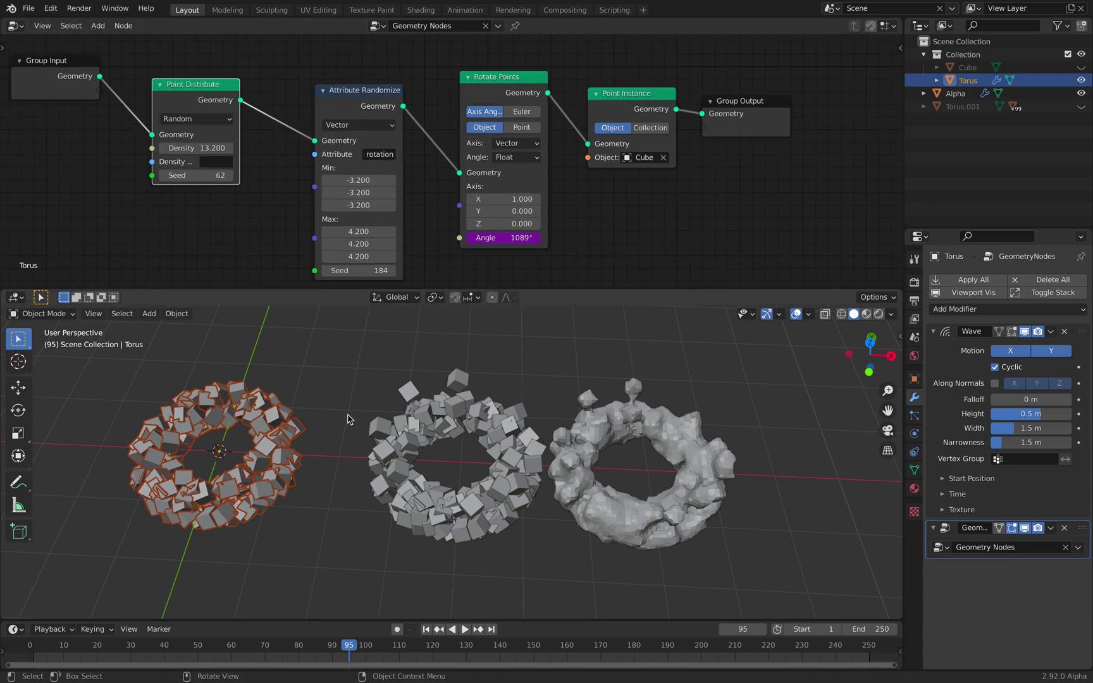
Play the animation and compare the original, imported and remeshed tori from the side.
scroll(443, 418, "up", 4)
key("space")
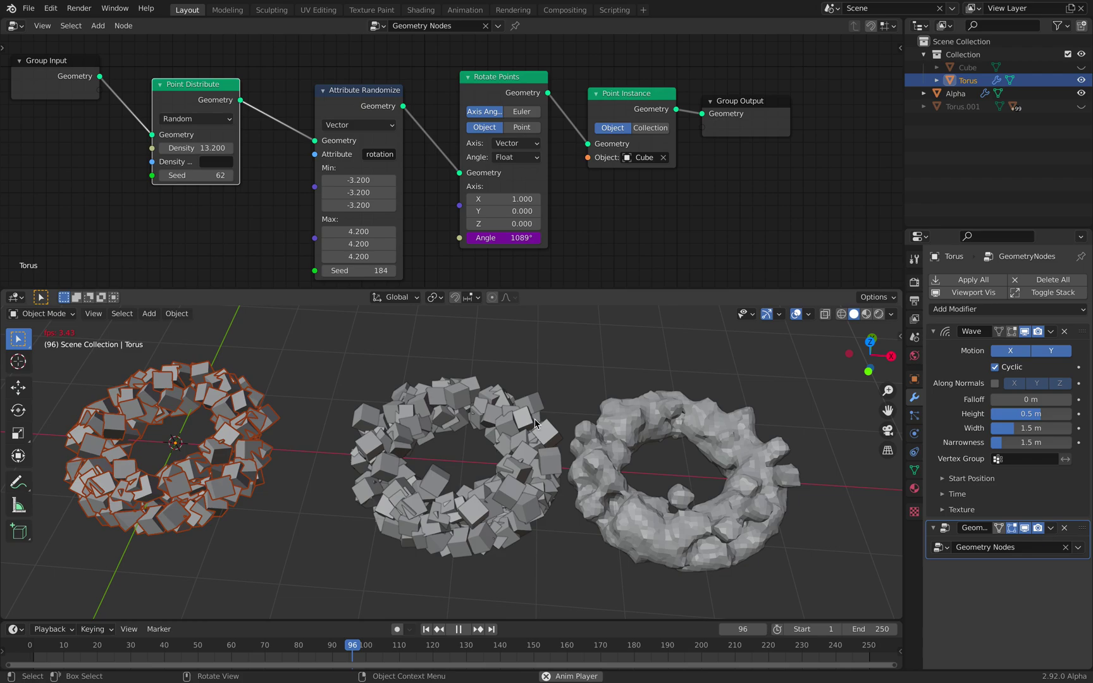
middle_click_drag(565, 434, 572, 386)
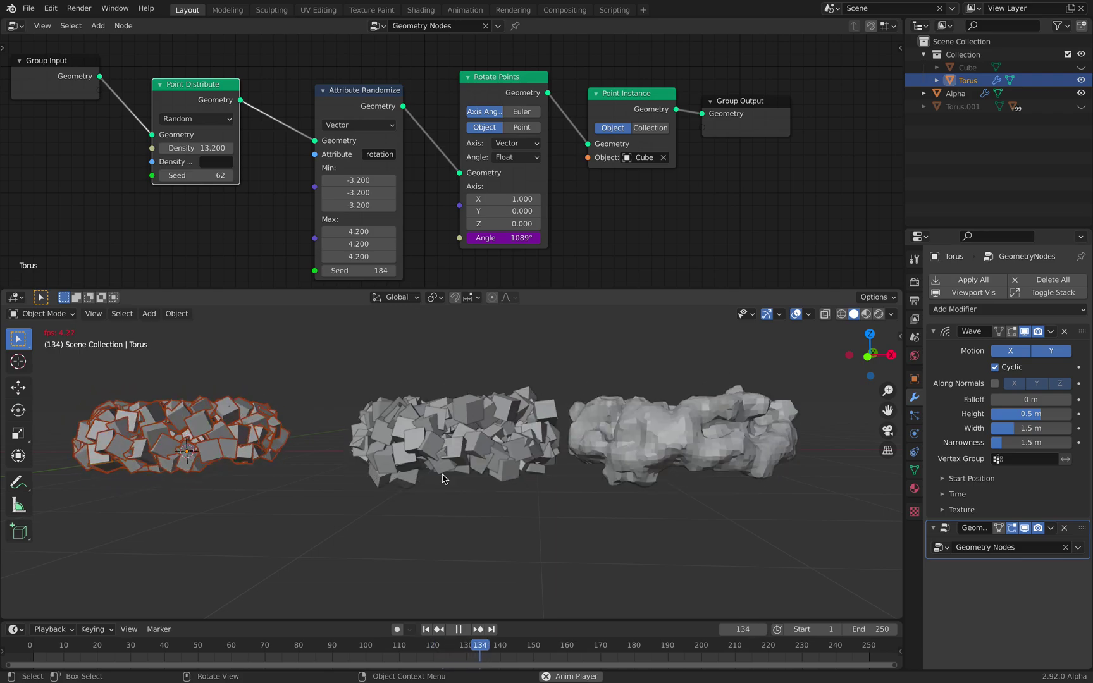
key("space")
Select a single imported cube at the lower edge of the middle torus and follow its motion during playback.
left_click(408, 475)
middle_click_drag(404, 475, 415, 474)
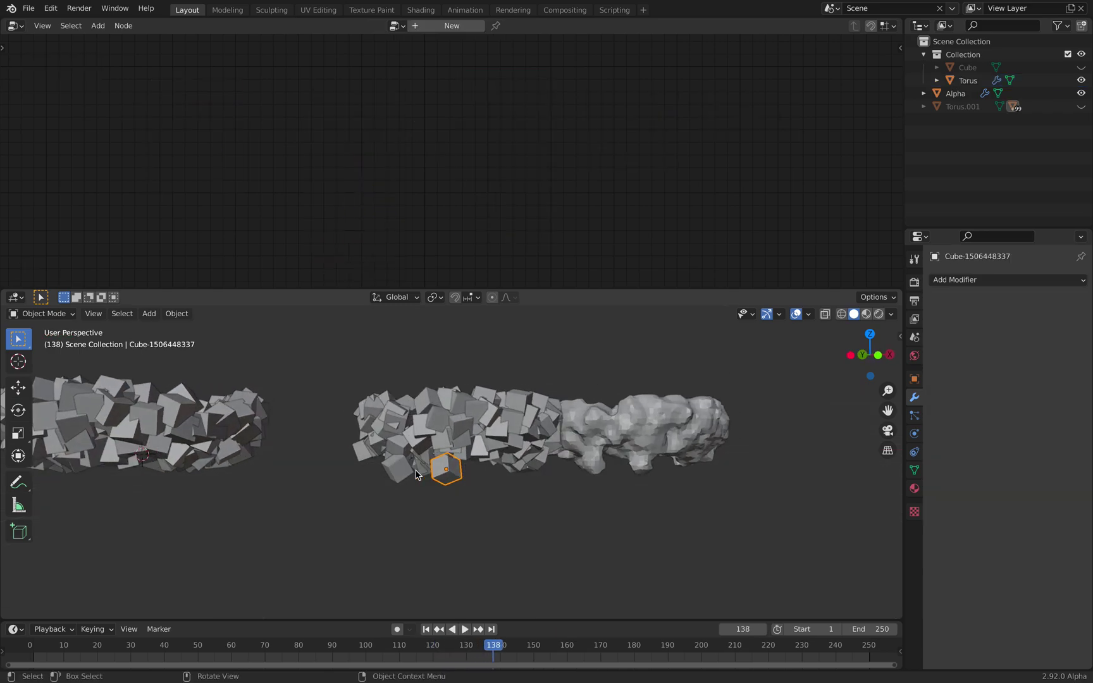
middle_click_drag(481, 444, 457, 495)
key("space")
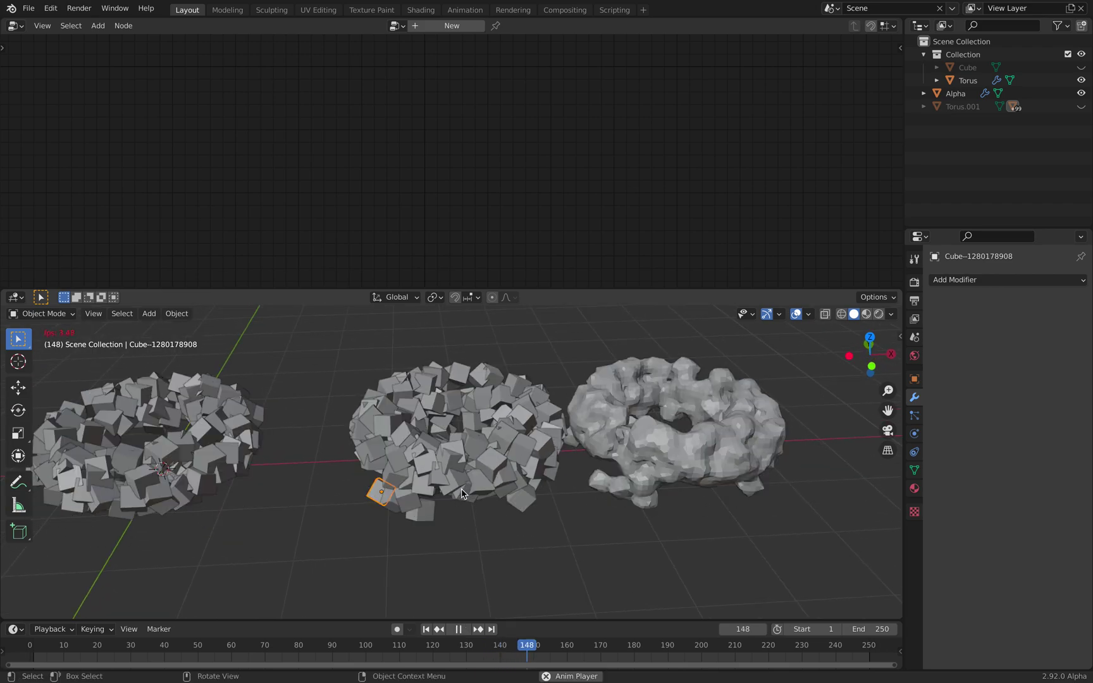
middle_click_drag(476, 493, 470, 481)
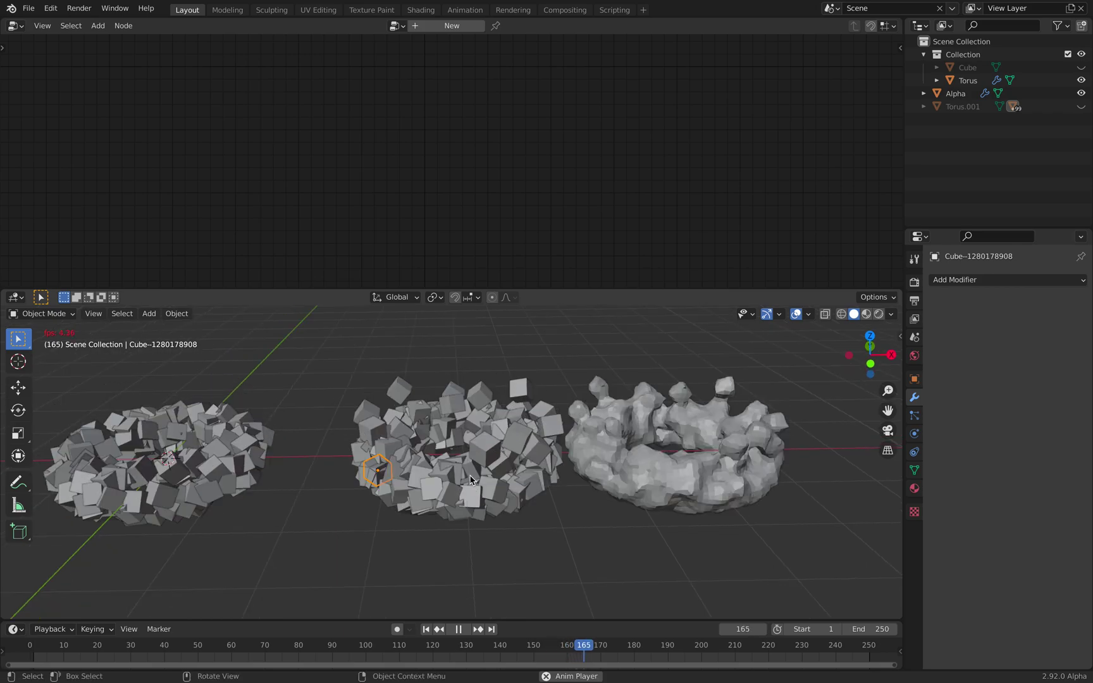
key("space")
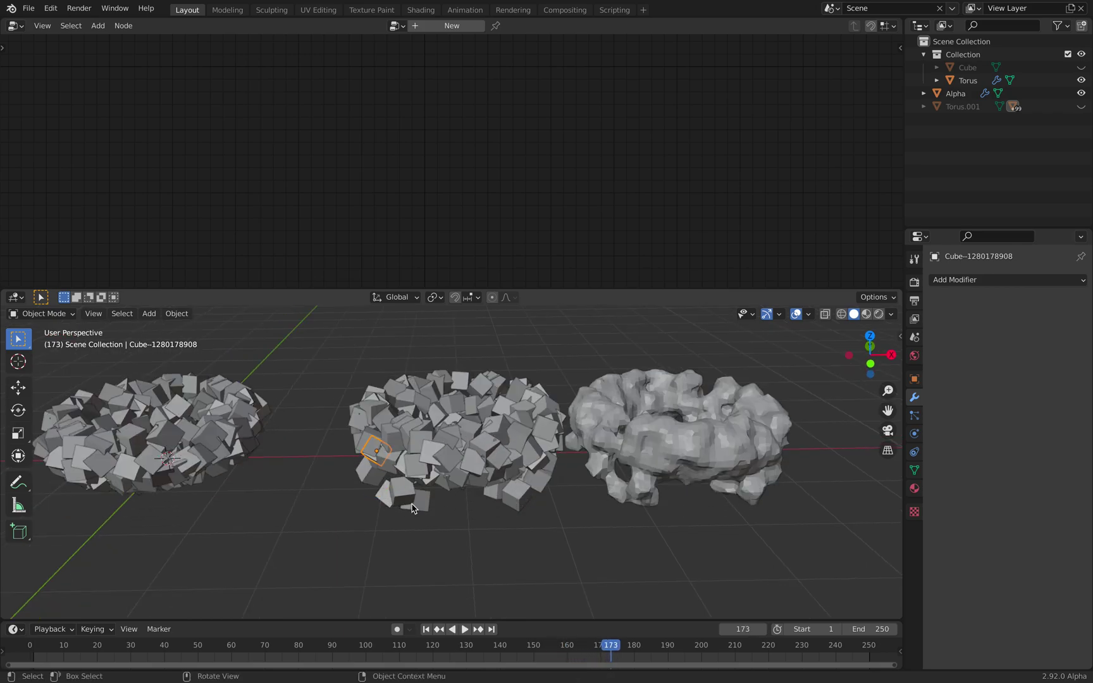
Select the Alpha mesh and play the animation to examine its remeshed surface from several angles.
mouse_move(470, 479)
middle_mouse_down()
mouse_move(477, 450)
mouse_move(460, 473)
middle_mouse_up()
left_click(666, 432)
middle_click_drag(666, 433, 641, 460)
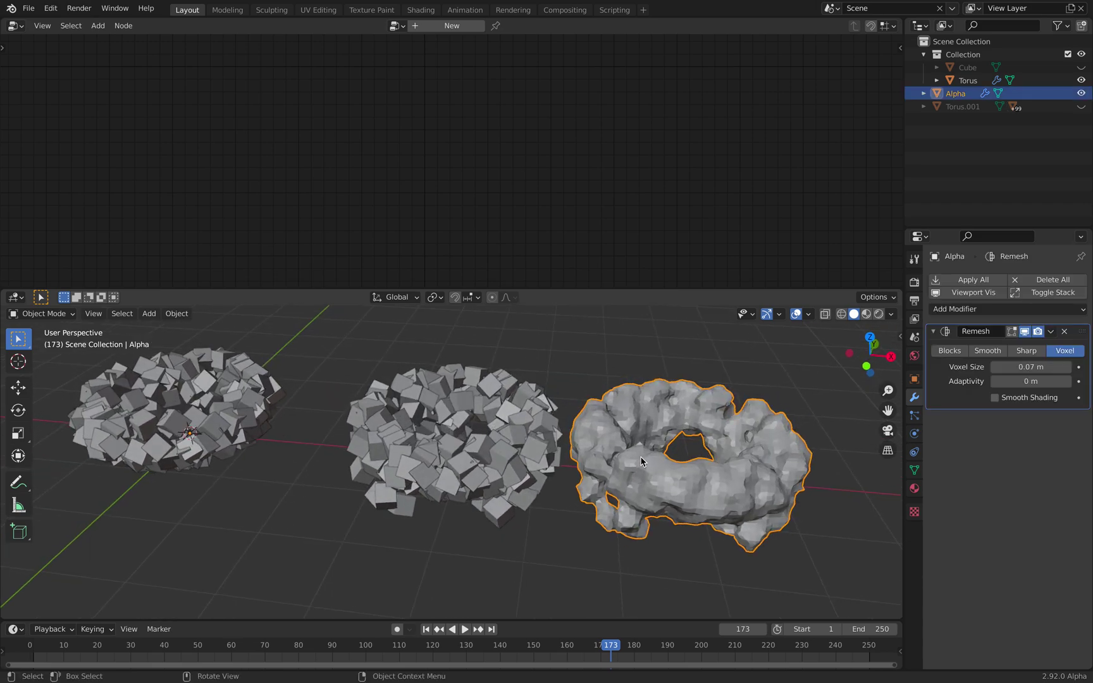
key("space")
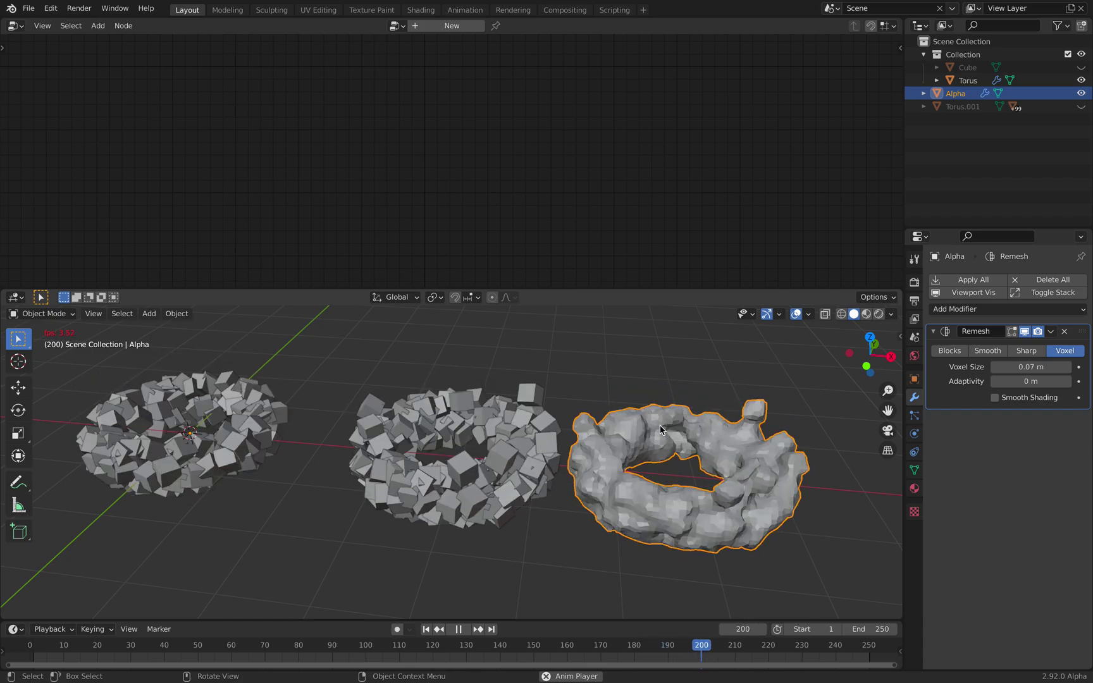
key("space")
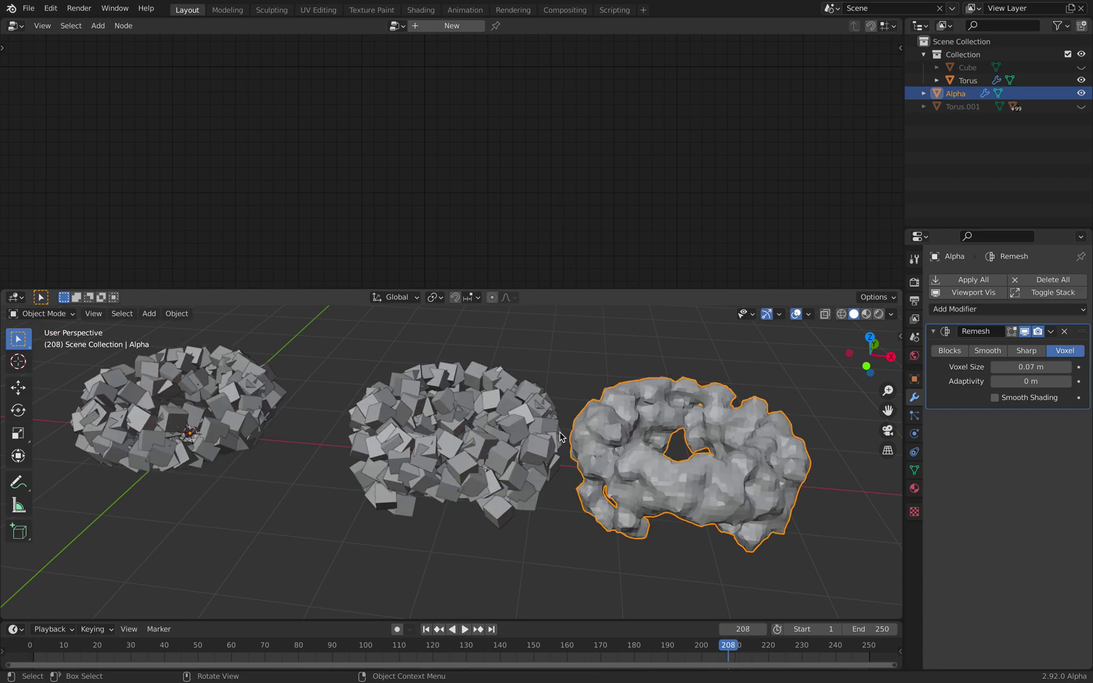
middle_click_drag(556, 444, 561, 415)
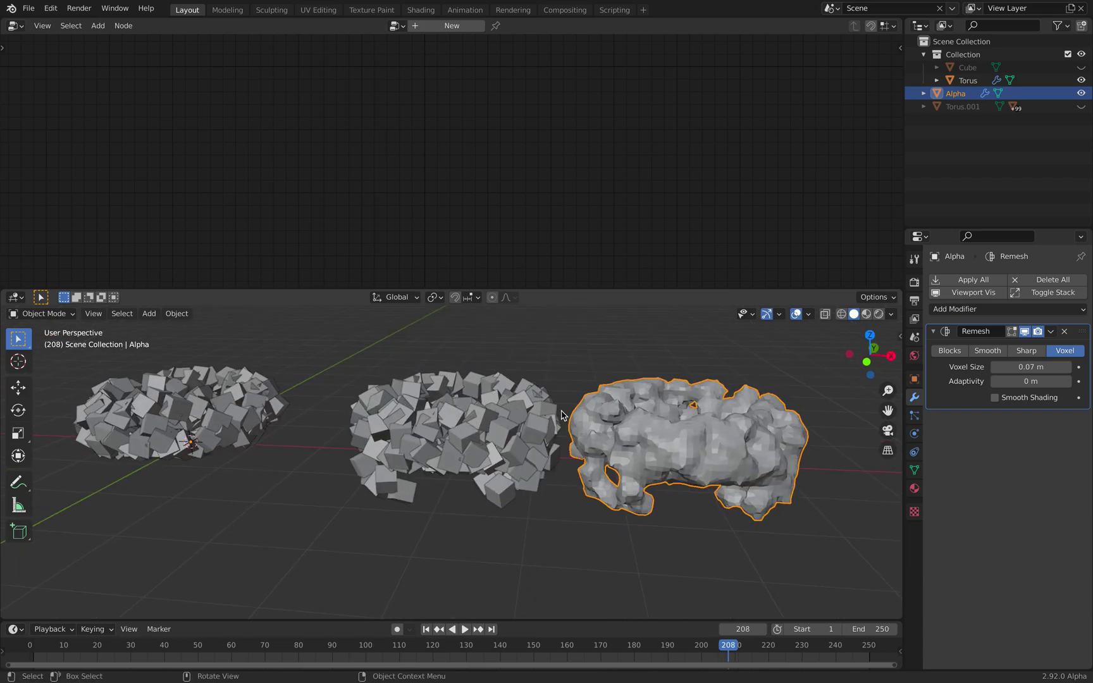